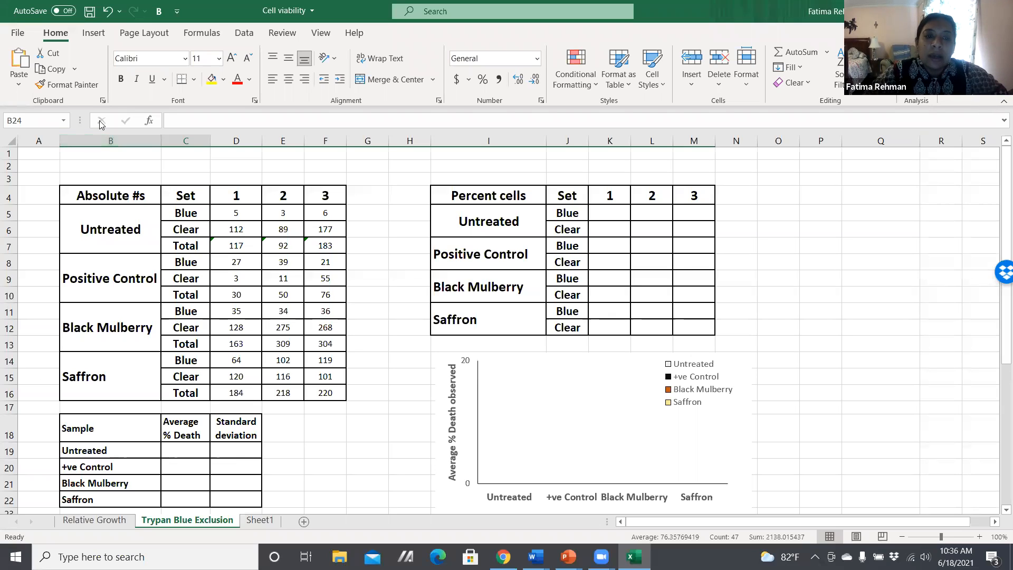
Calculate the Untreated blue-cell percentage for set 1 in K5 with the formula =(D5/D7)*100.
click(614, 215)
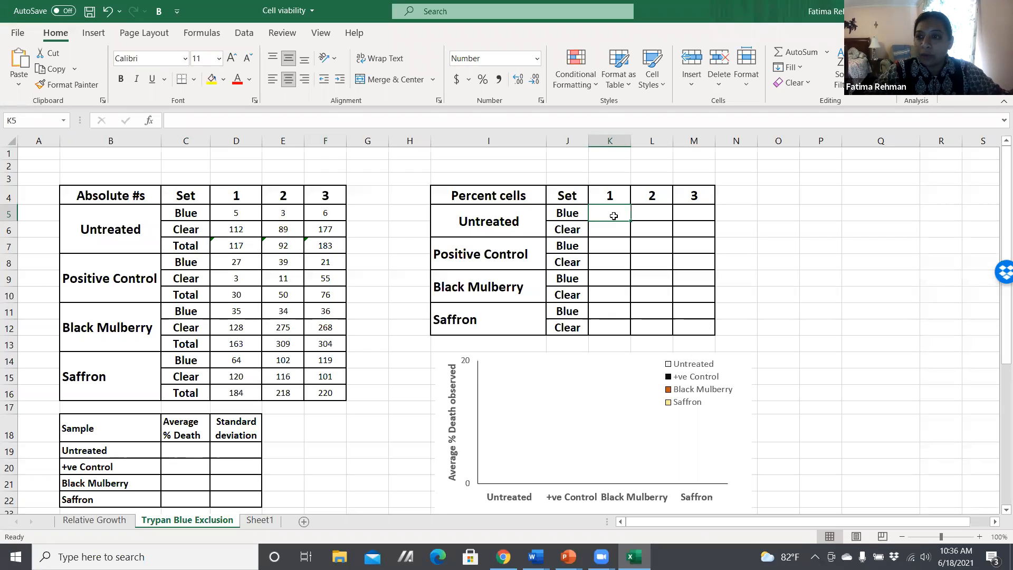
text(=)
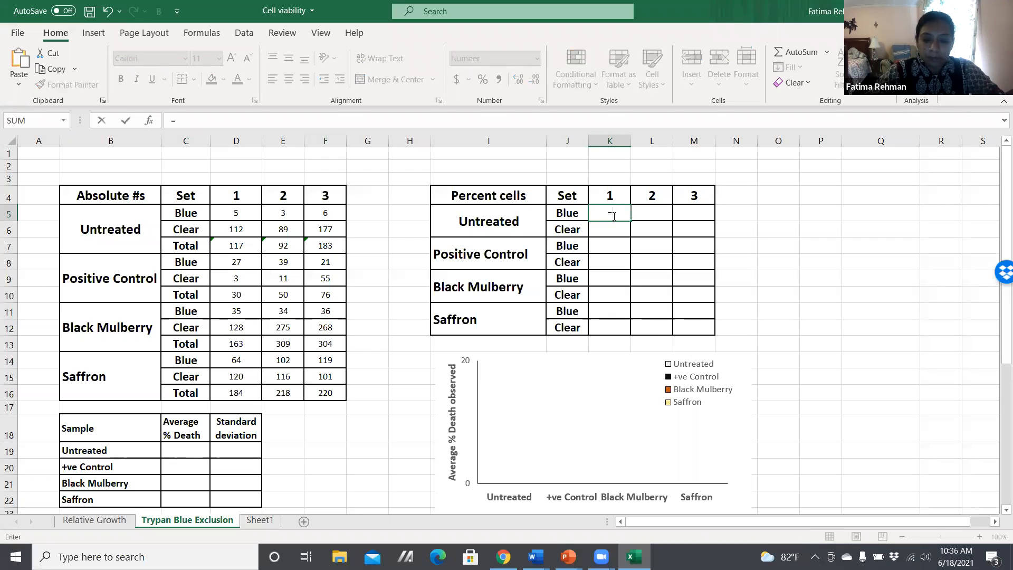
text(()
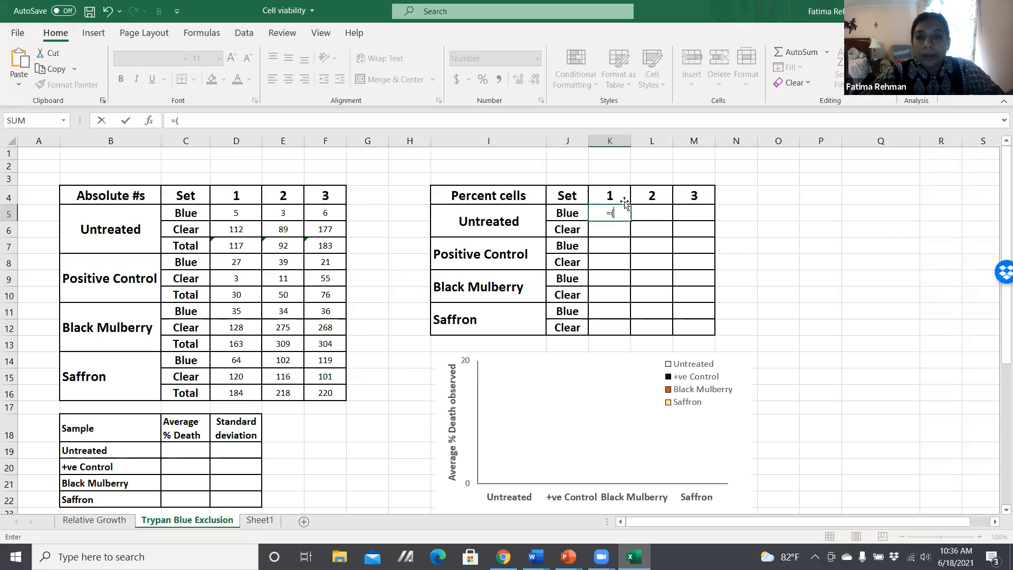
click(227, 216)
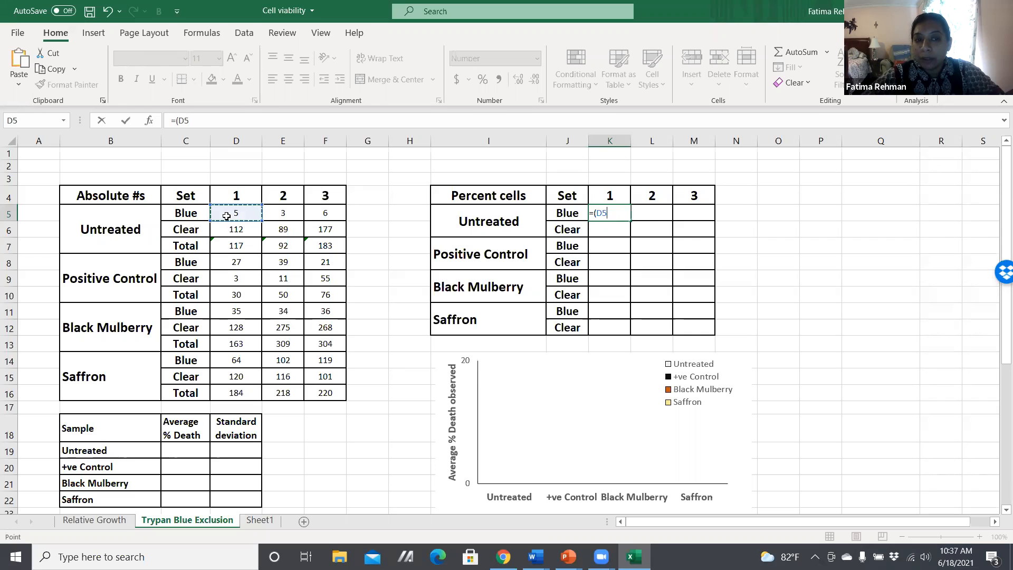
text(/)
click(242, 243)
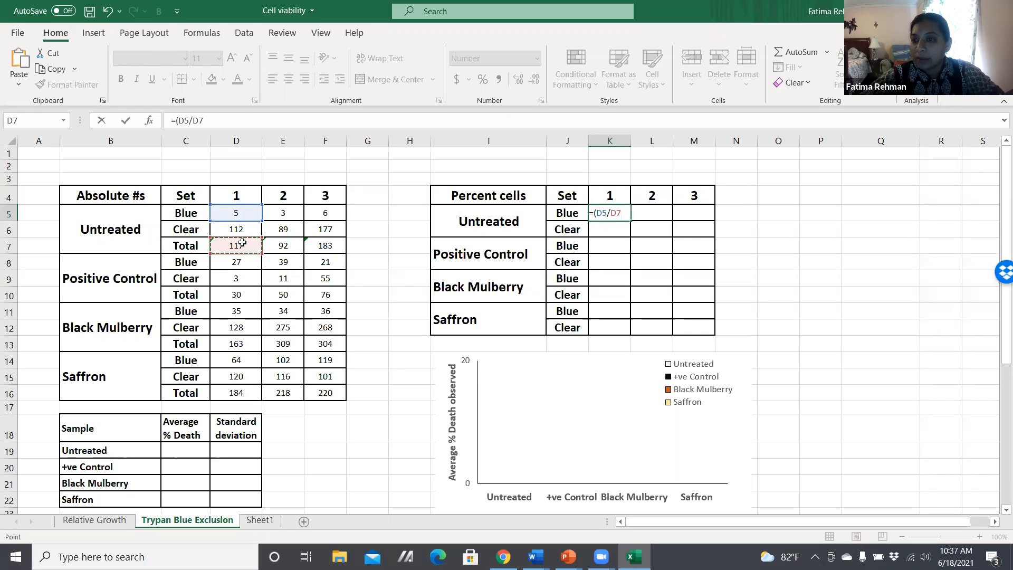
text())
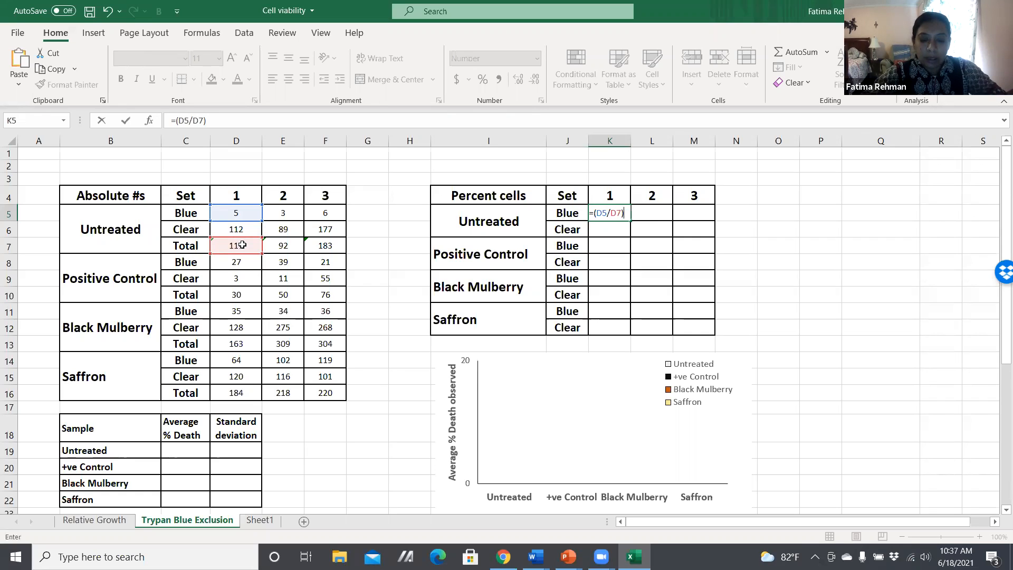
text(*100)
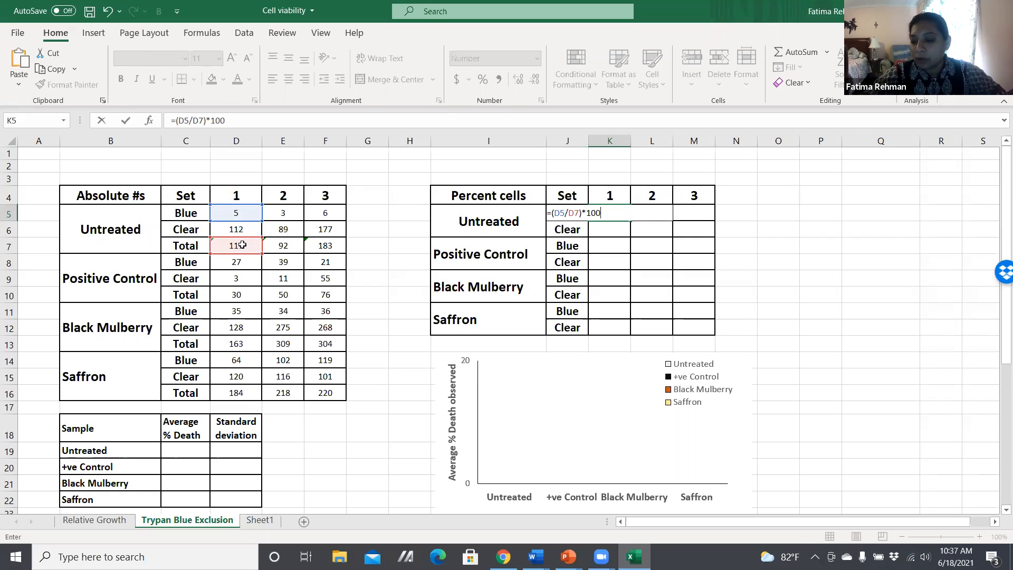
key(Return)
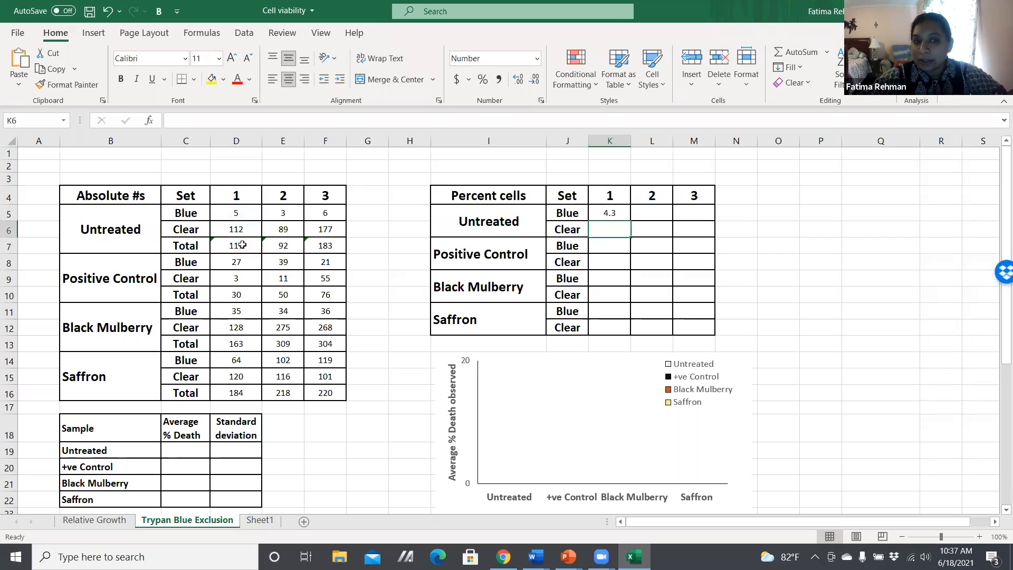
Calculate the Untreated clear-cell percentage for set 1 in K6 with the formula =(D6/D7)*100.
text(=)
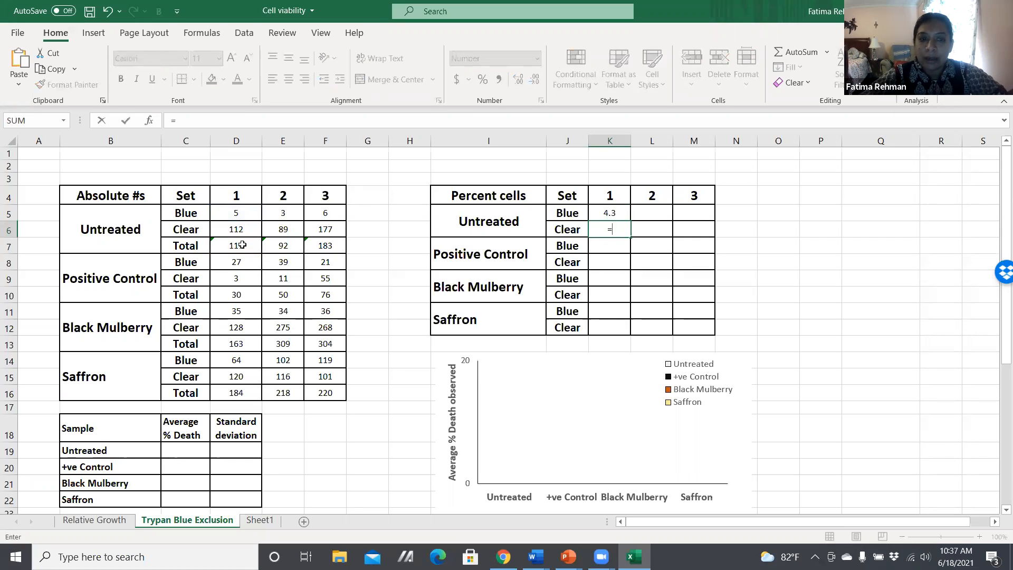
text(()
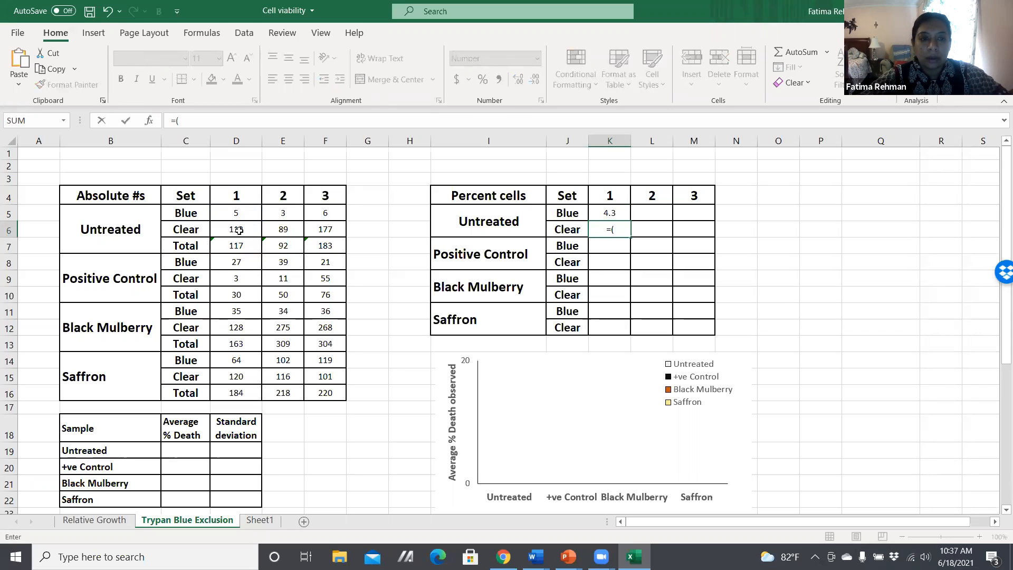
click(238, 230)
text(/)
click(250, 249)
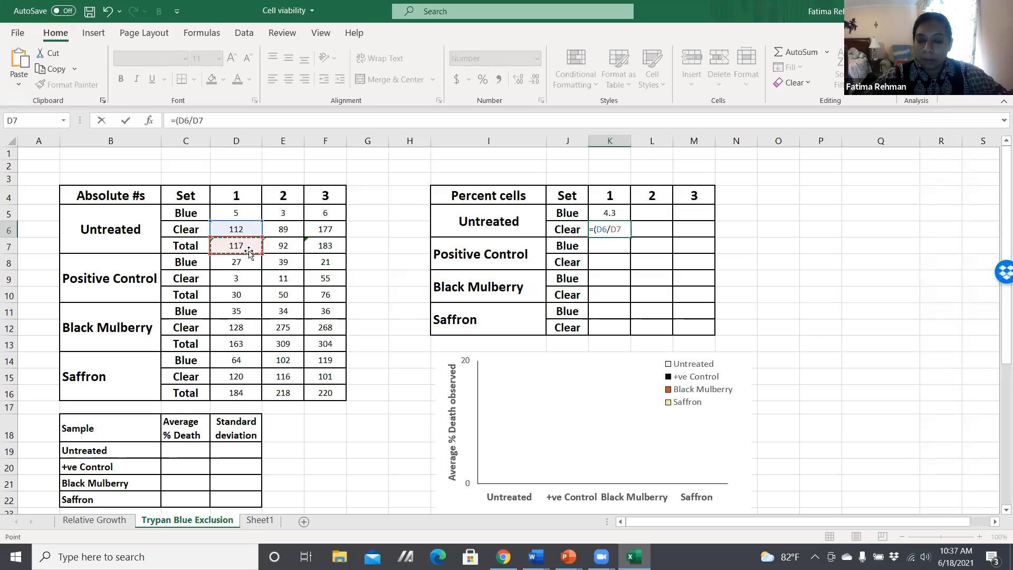
text())
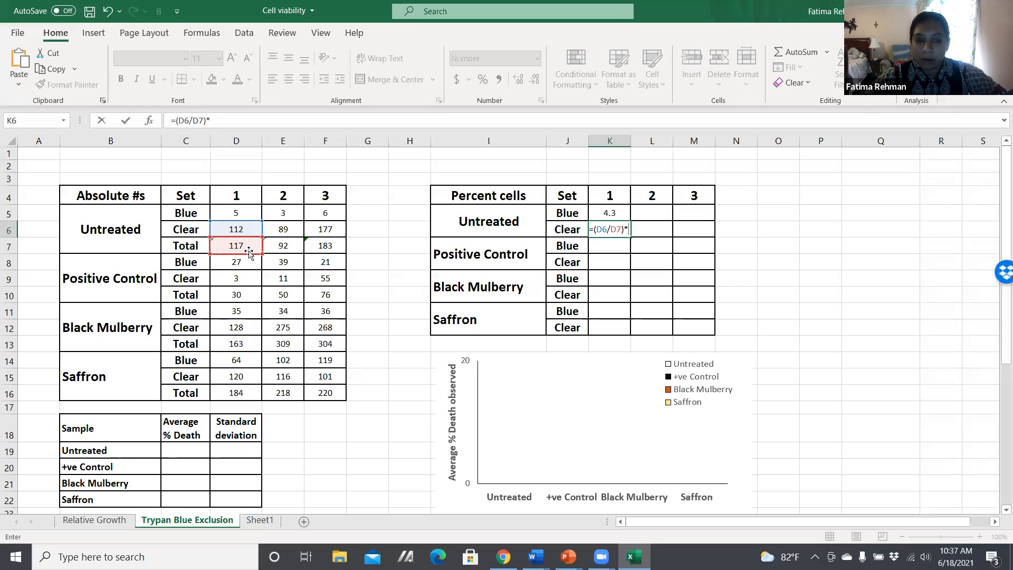
text(*100)
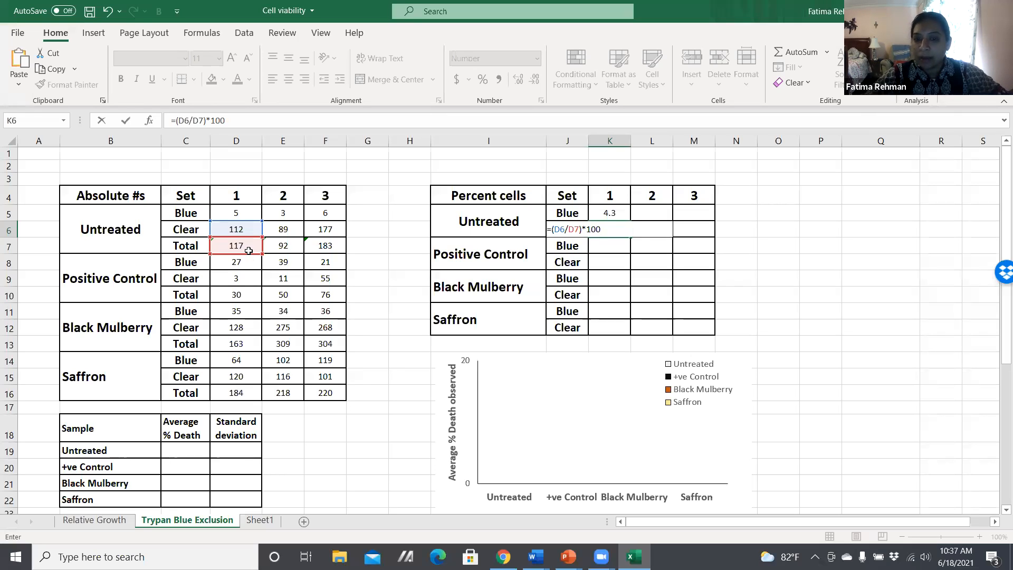
key(Return)
Calculate the Positive Control blue-cell percentage for set 1 in K7 with the formula =(D8/D10)*100.
text(=)
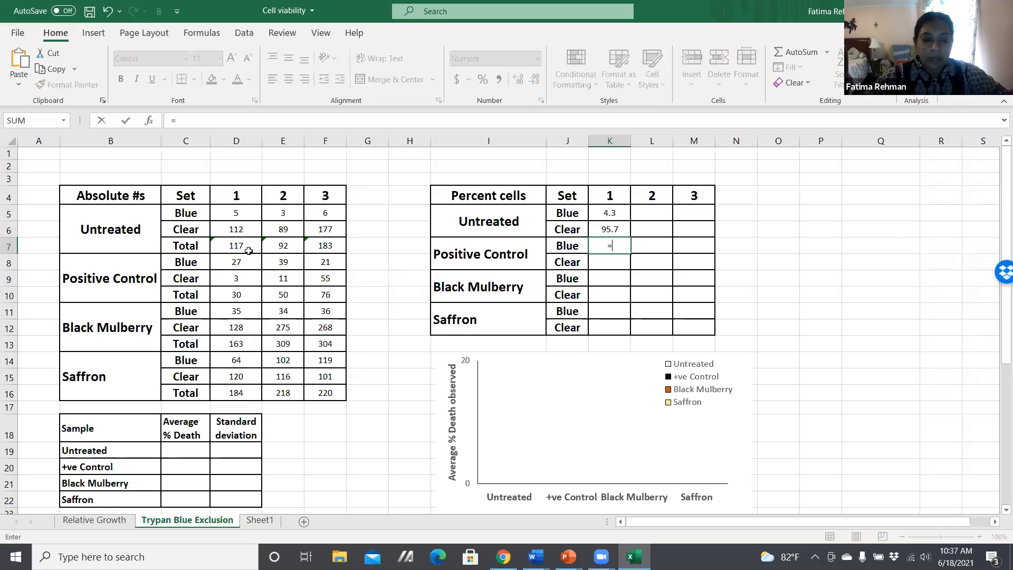
text(()
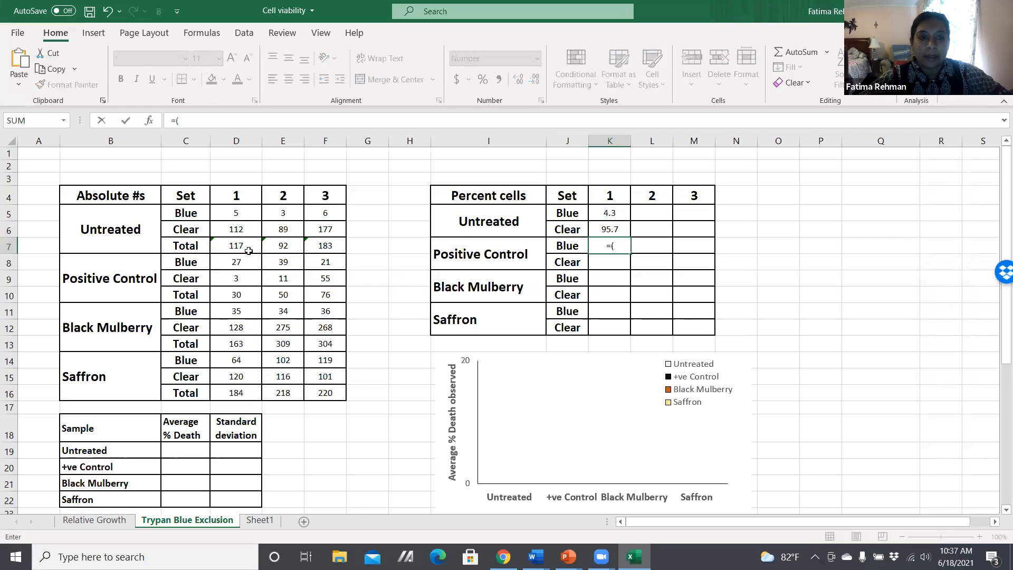
click(228, 264)
text(/)
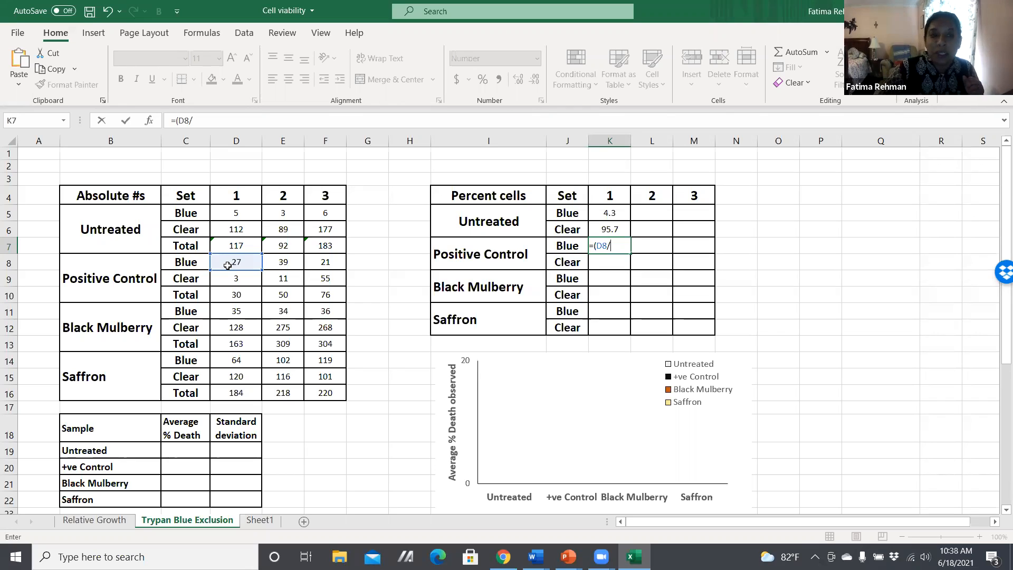
click(229, 294)
text())
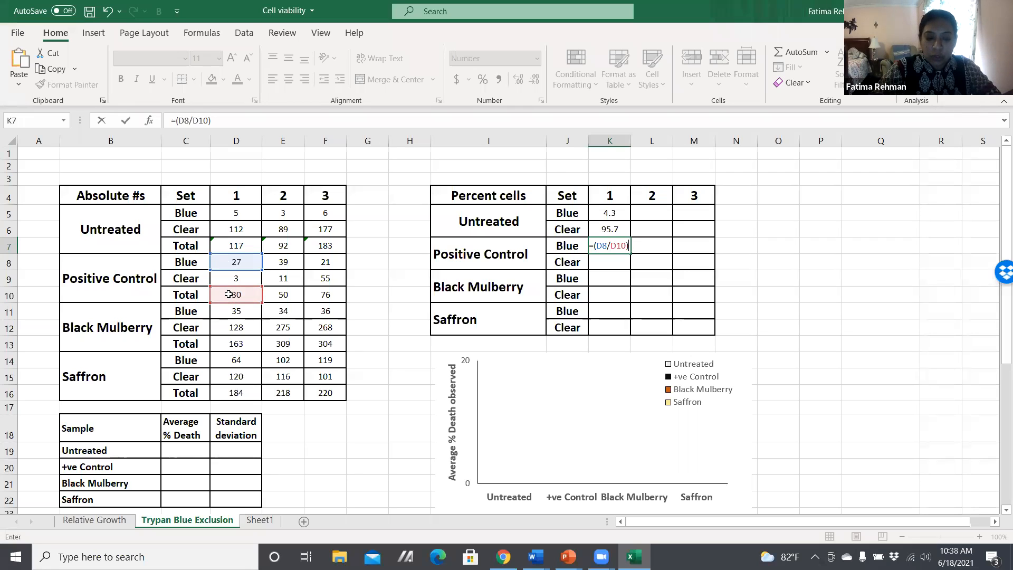
text(*100)
key(Return)
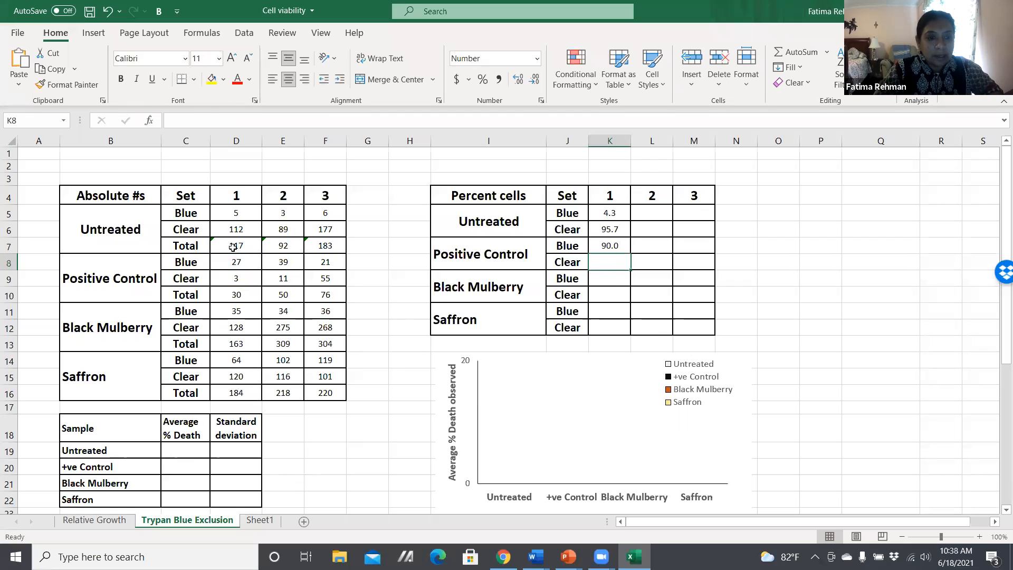
Calculate the Positive Control clear-cell percentage for set 1 in K8 with the formula =(D9/D10)*100.
text(=)
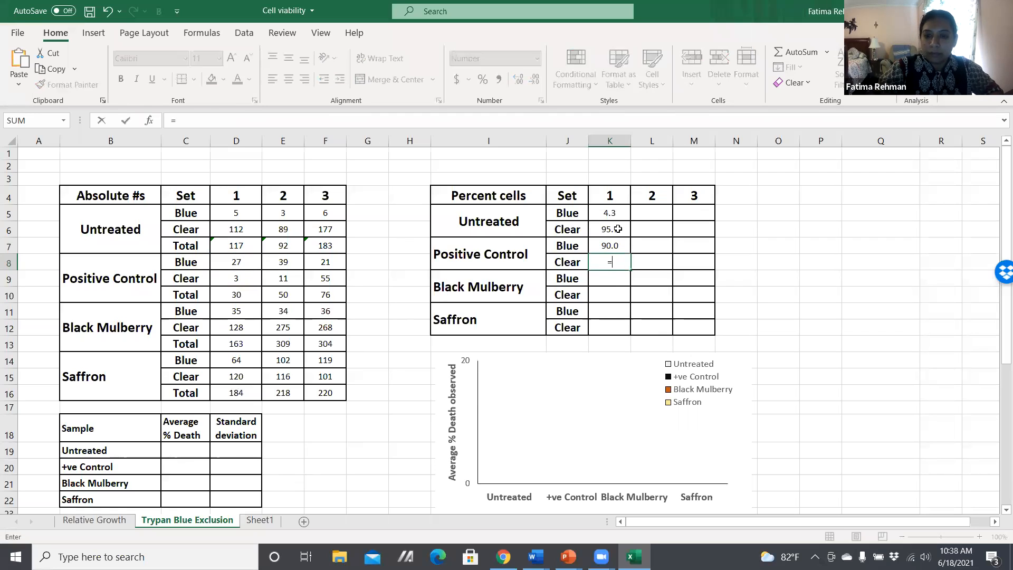
text(()
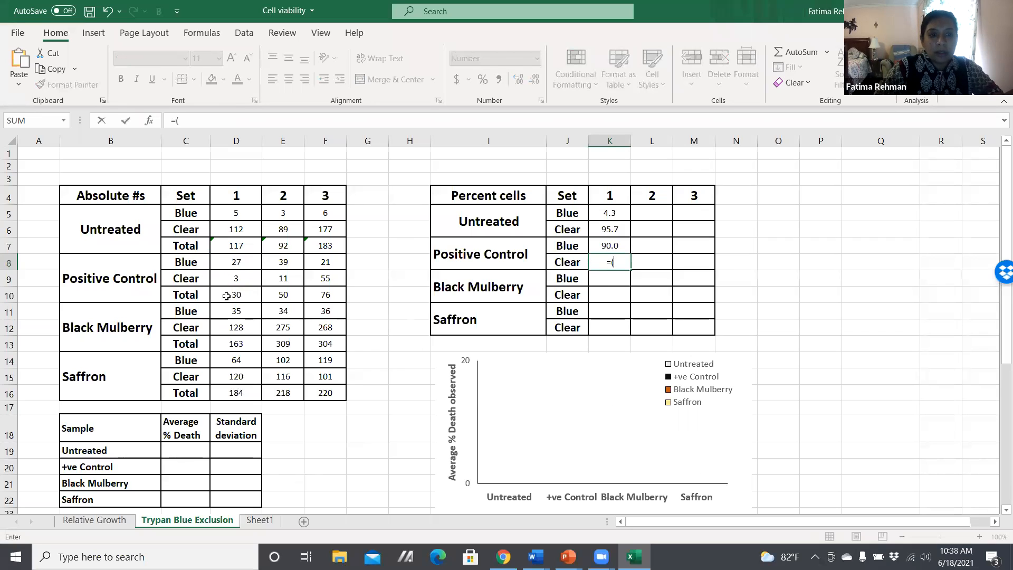
click(230, 280)
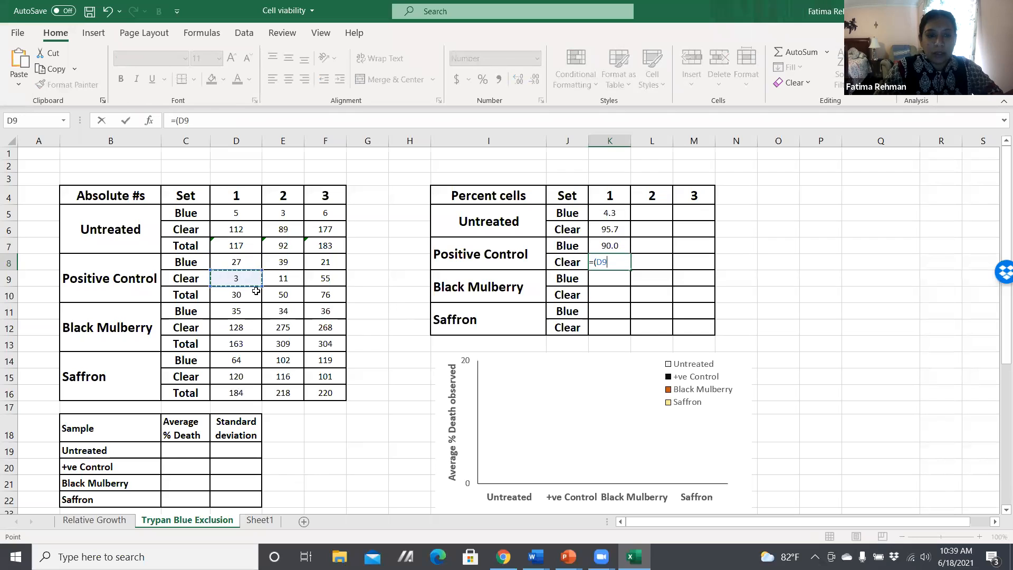
text(/)
click(246, 300)
text())
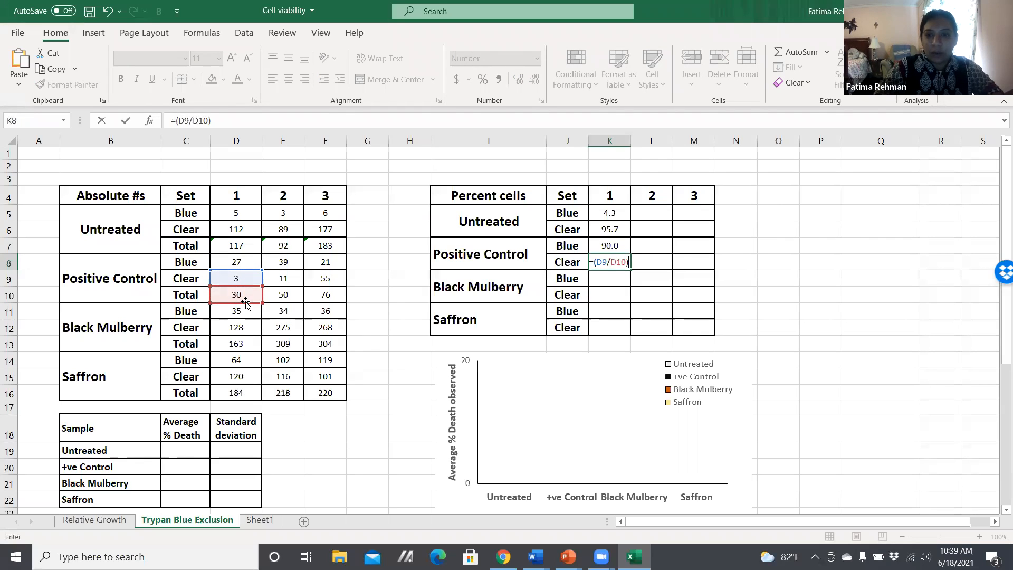
text(*100)
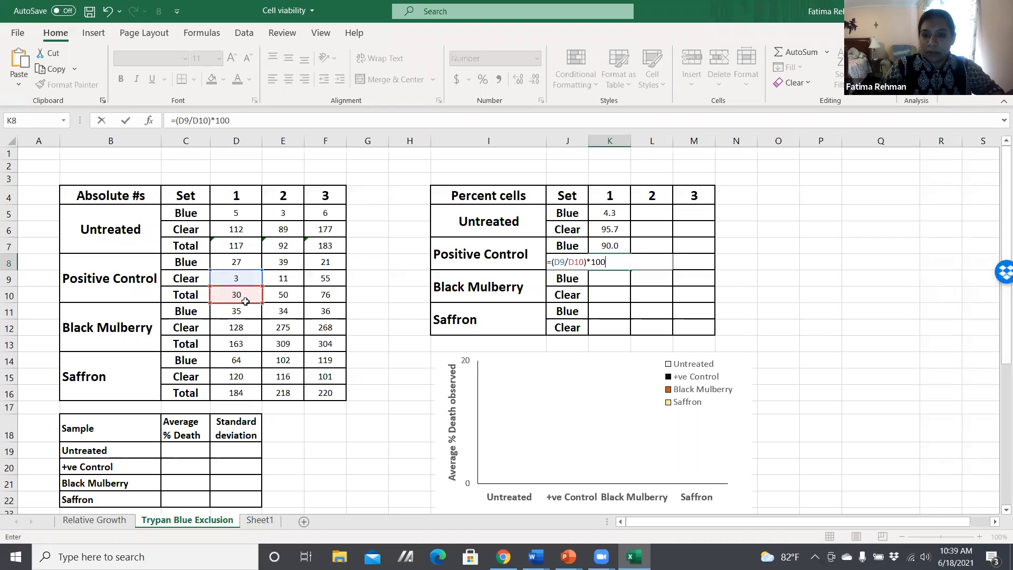
key(Return)
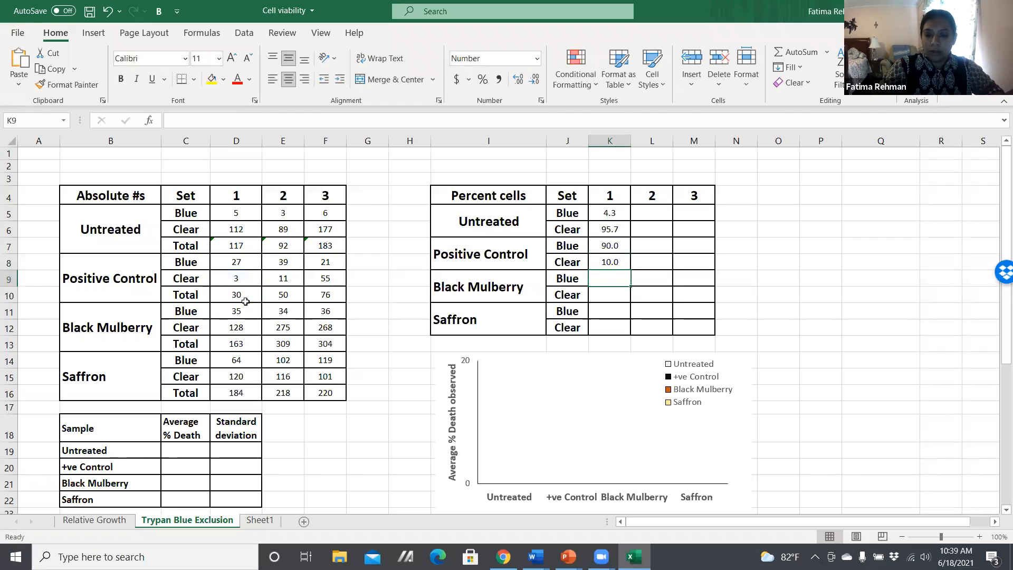
Calculate the Black Mulberry blue-cell percentage for set 1 in K9 with the formula =(D11/D13)*100.
text(=()
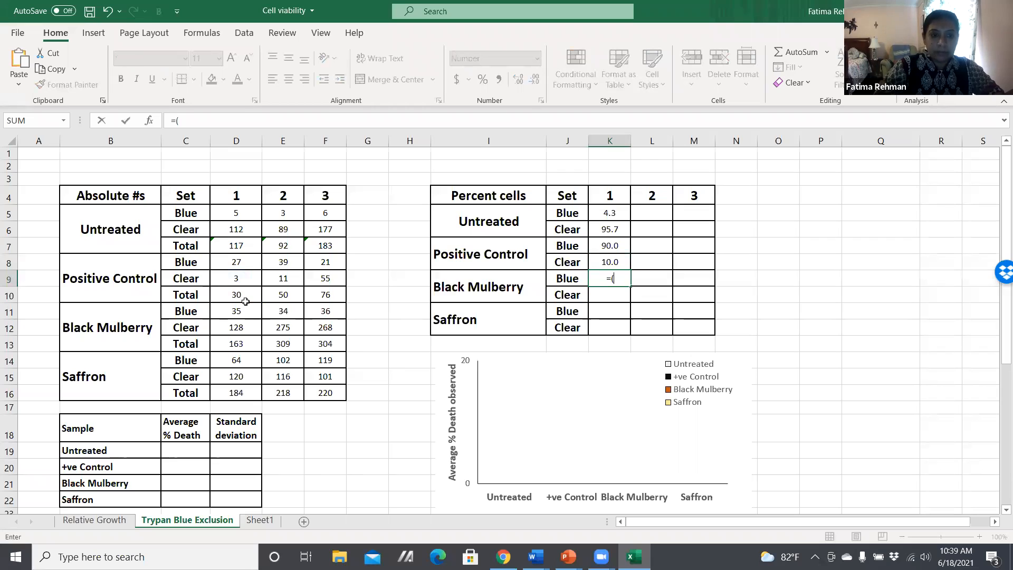
click(238, 314)
text(/)
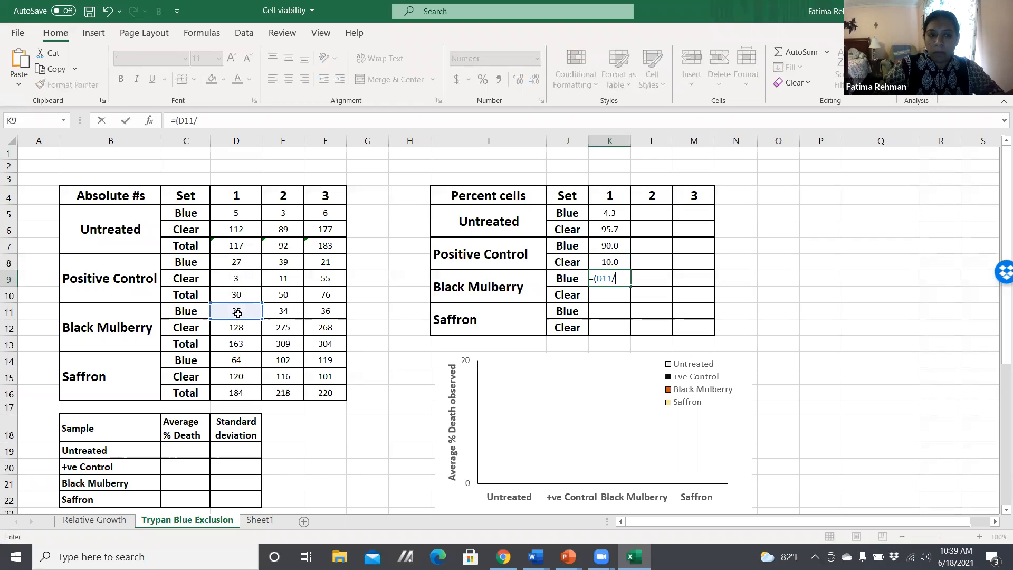
click(239, 344)
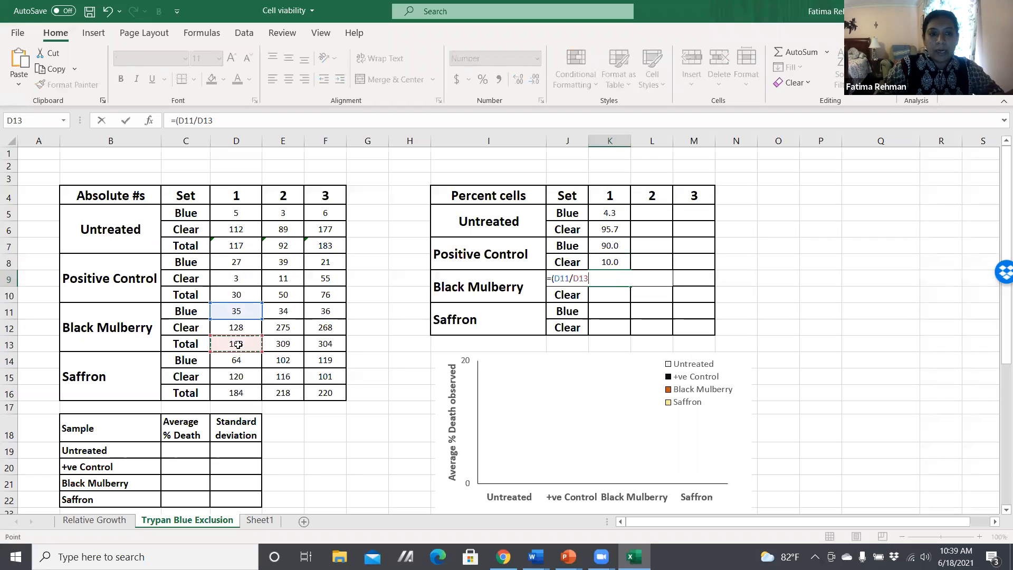
text())
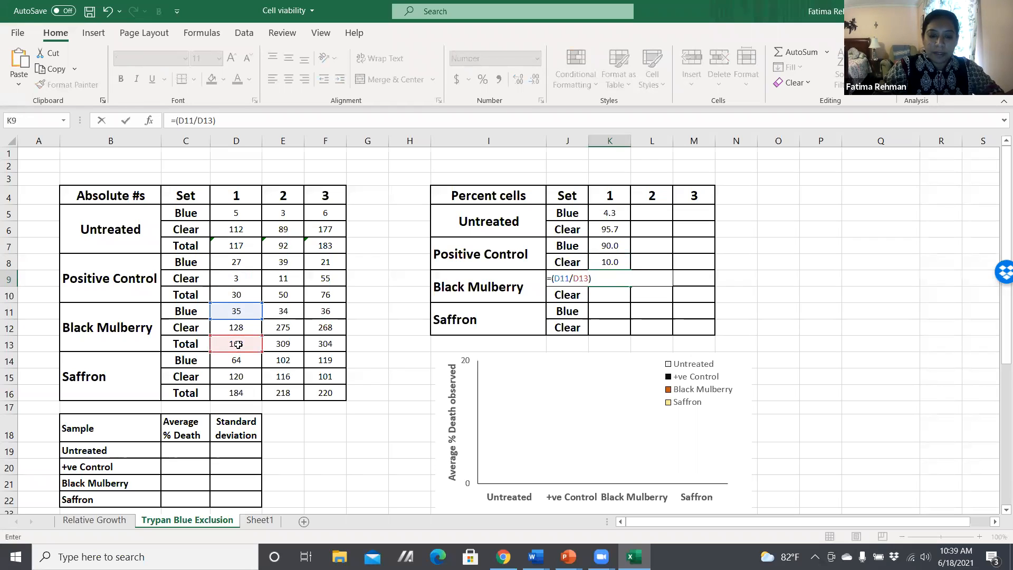
text(*)
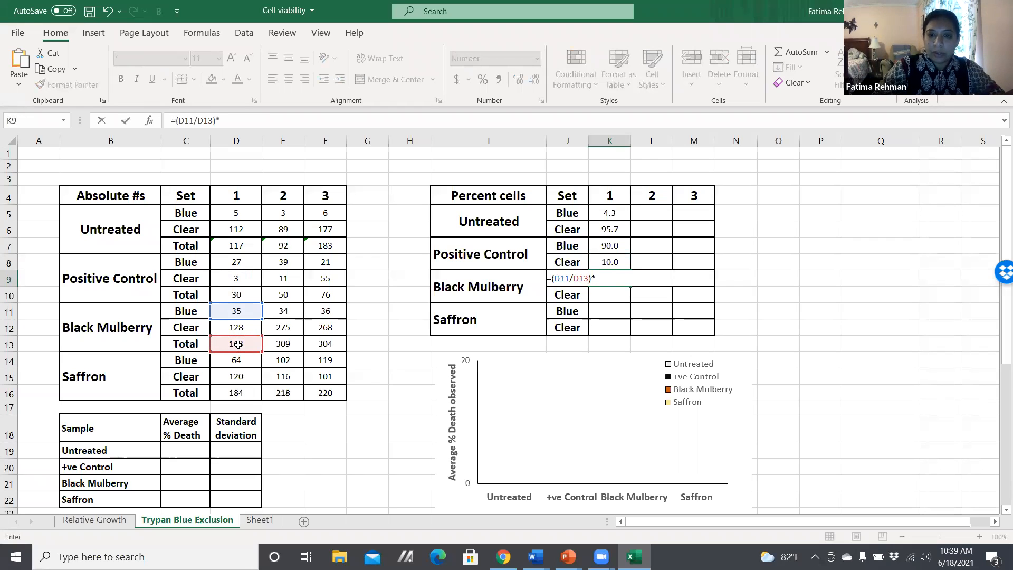
text(100)
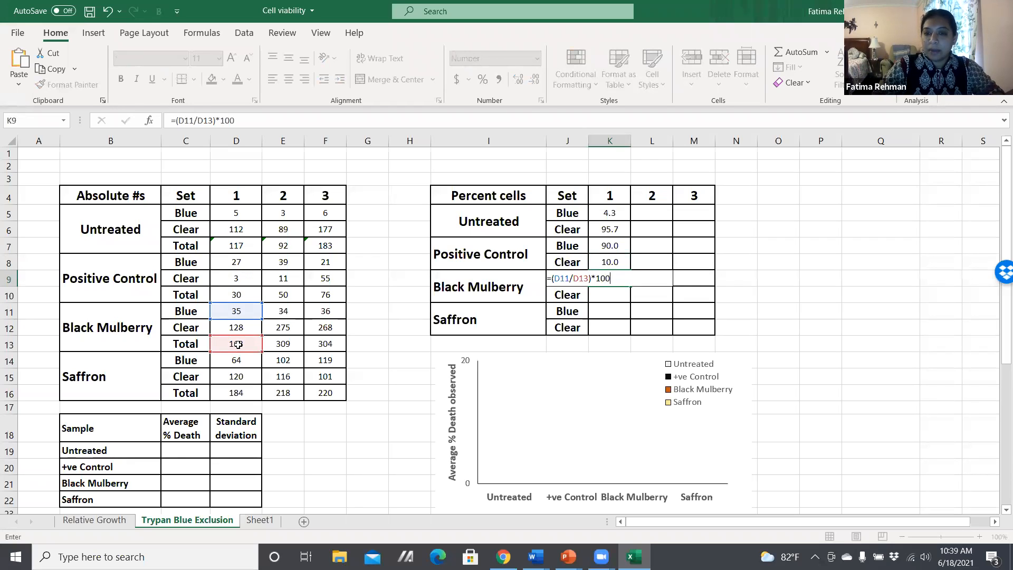
key(Return)
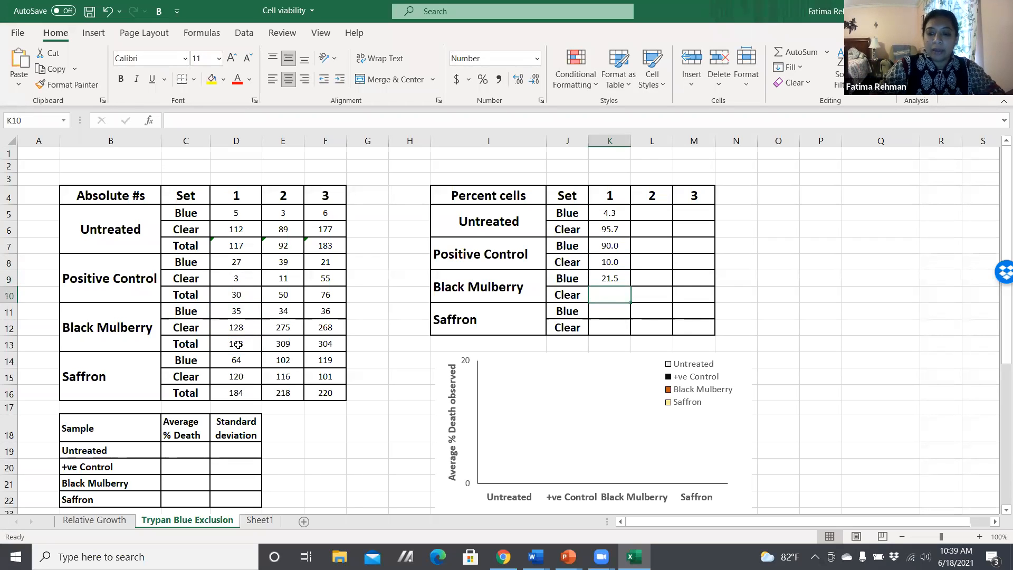
Calculate the Black Mulberry clear-cell percentage for set 1 in K10 with the formula =(D12/D13)*100.
text(=()
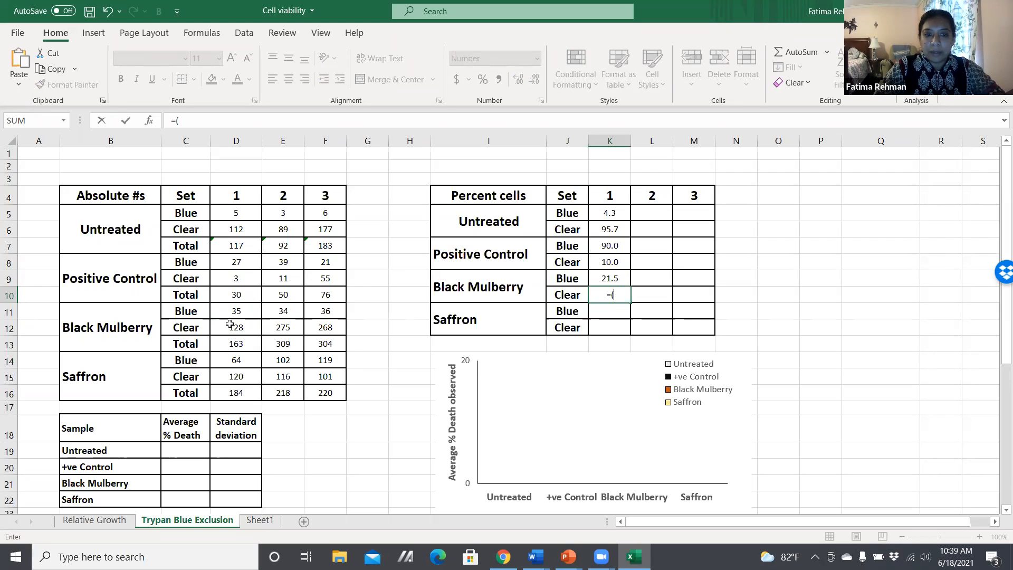
click(236, 328)
text(/)
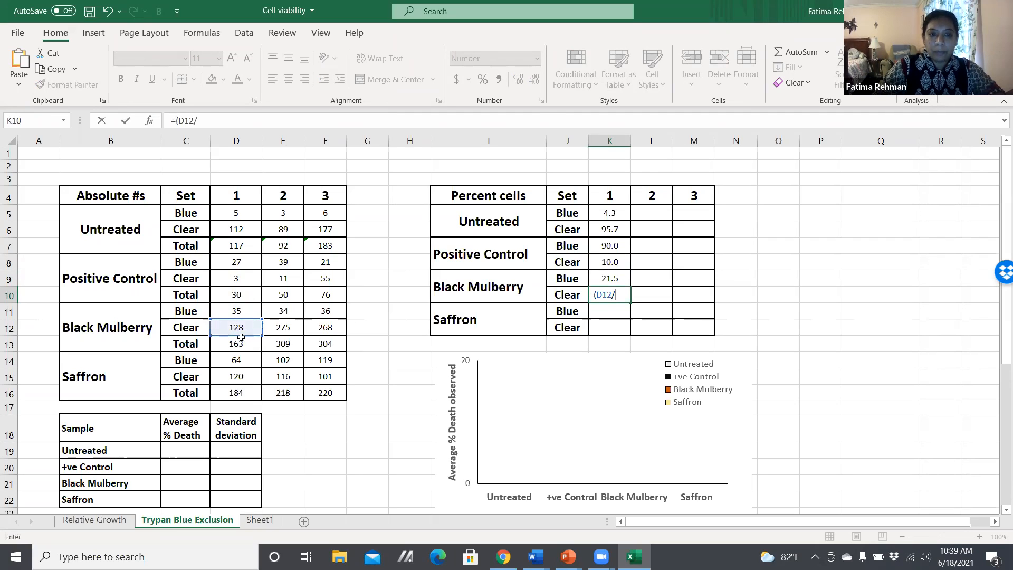
click(243, 343)
text()*100)
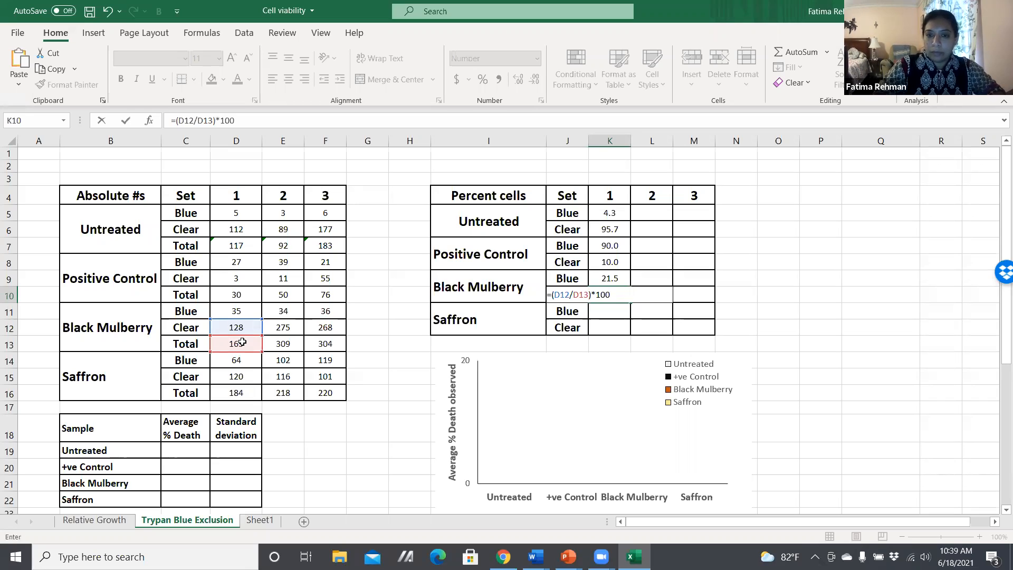
key(Return)
Copy the Black Mulberry percentage formulas in K9:K10 into the Saffron cells K11:K12.
drag(609, 280, 608, 294)
key(ctrl+c)
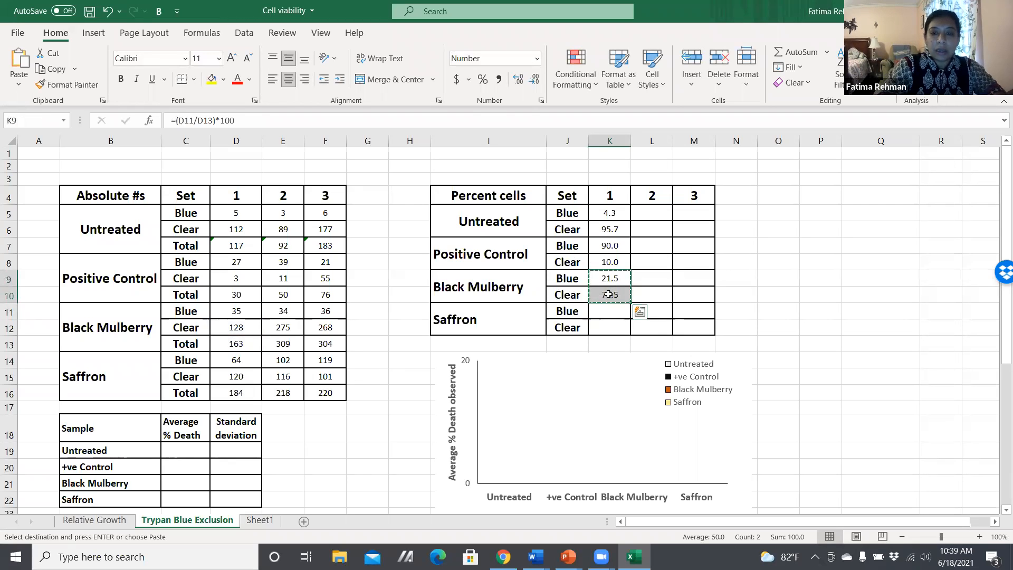
click(602, 310)
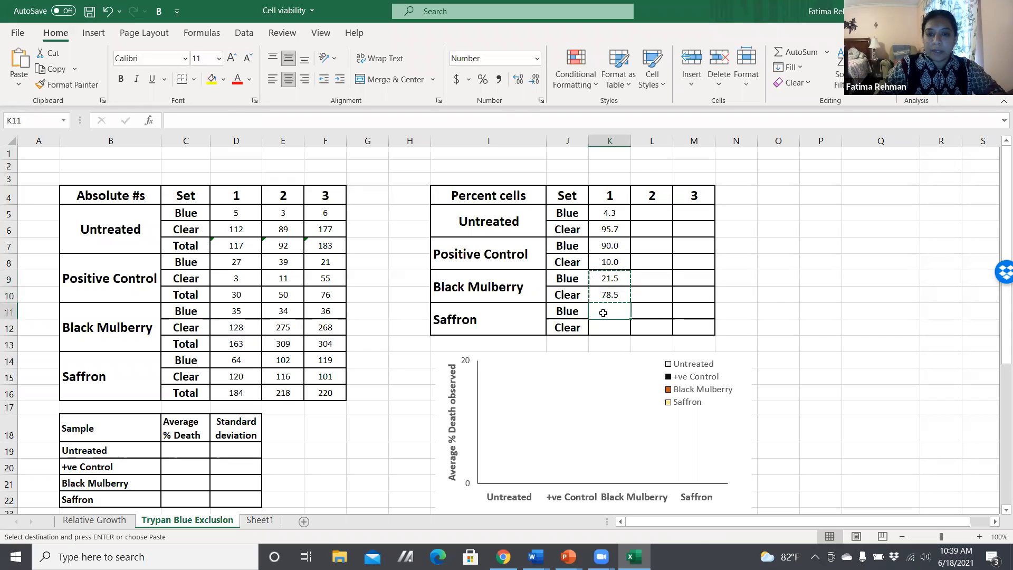
key(ctrl+v)
Correct the Saffron blue-cell percentage for set 1 in K11 to the formula =(D14/D16)*100.
click(603, 311)
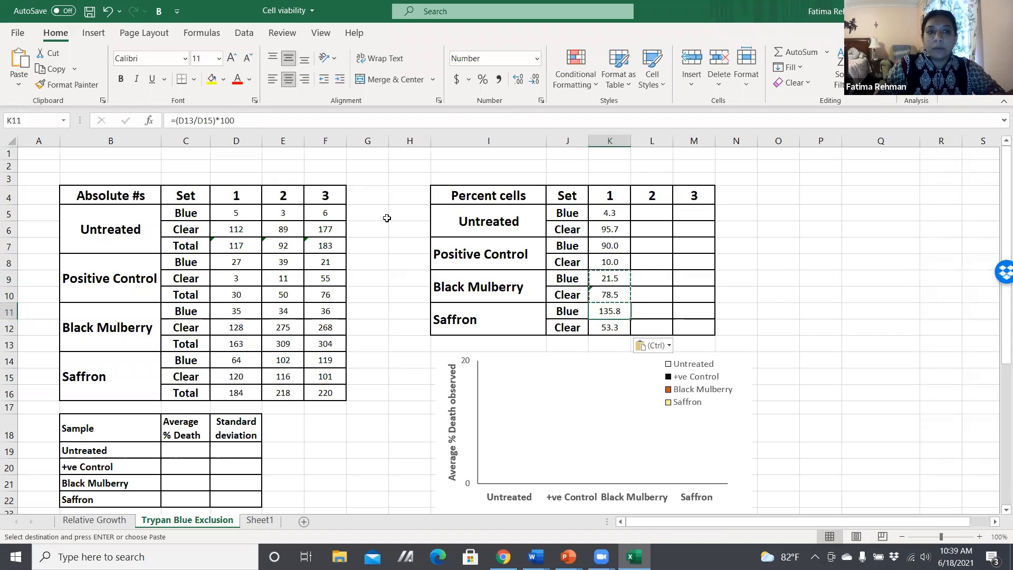
click(178, 120)
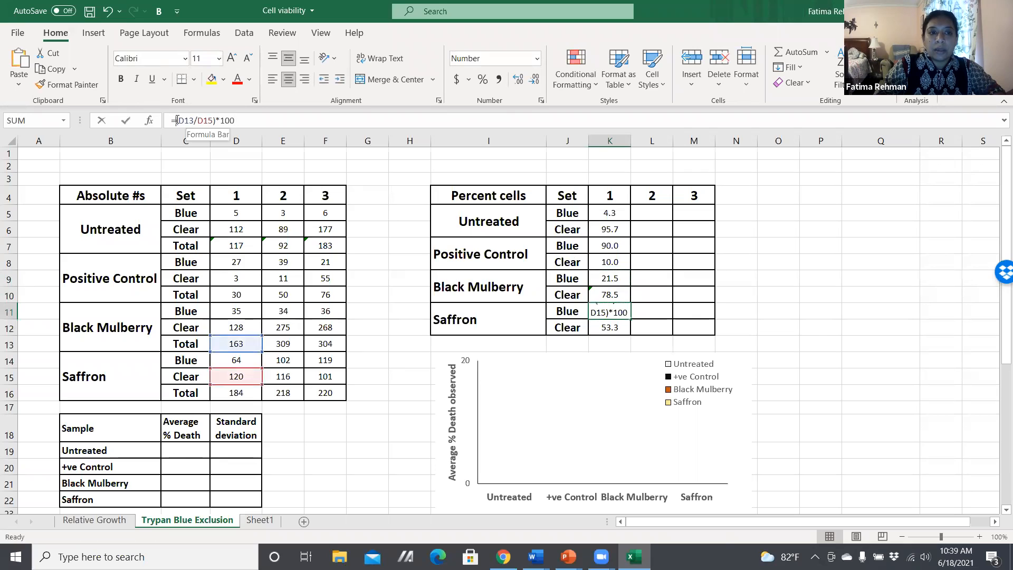
drag(179, 121, 214, 122)
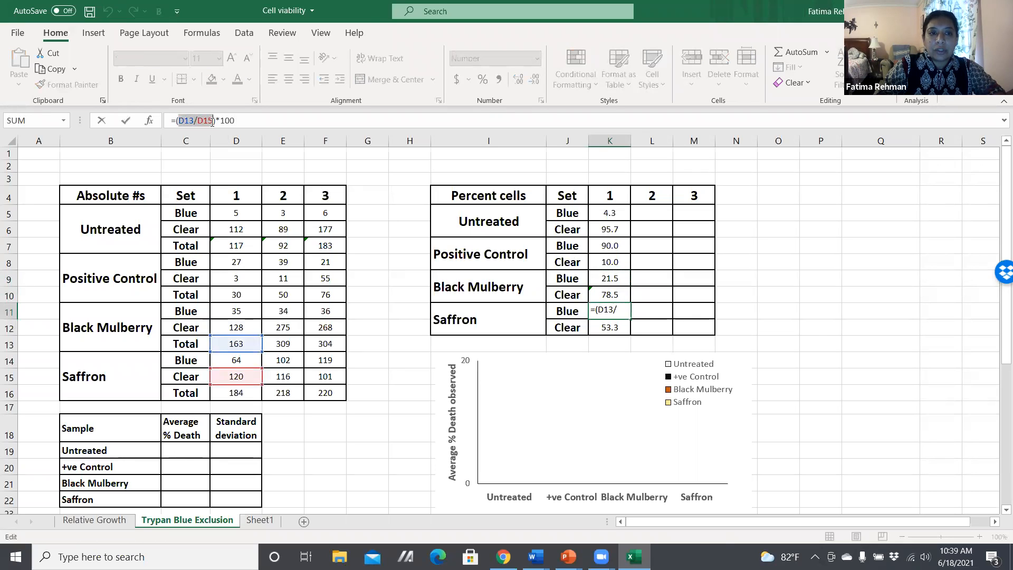
click(235, 361)
text(/)
click(238, 393)
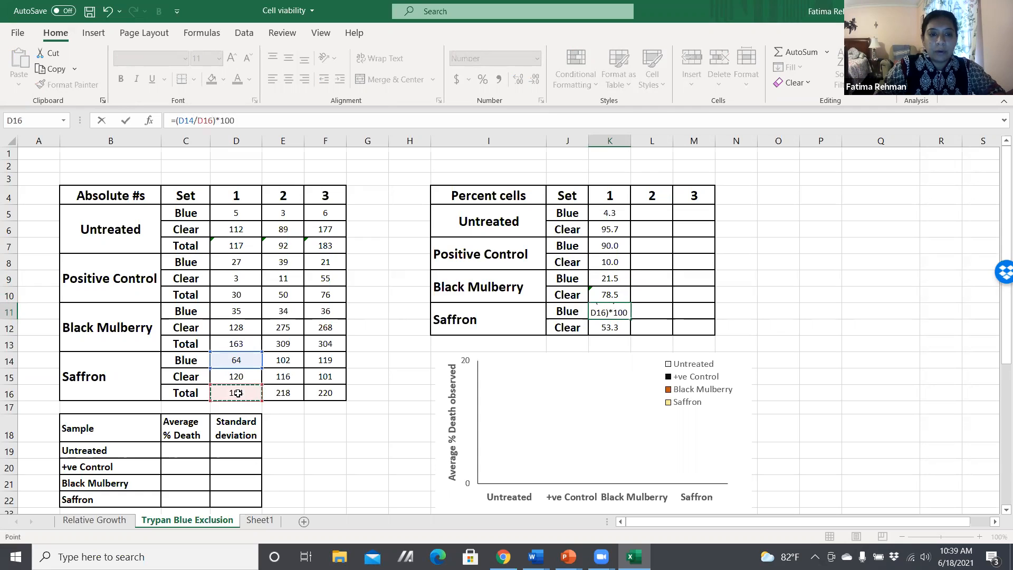
key(Return)
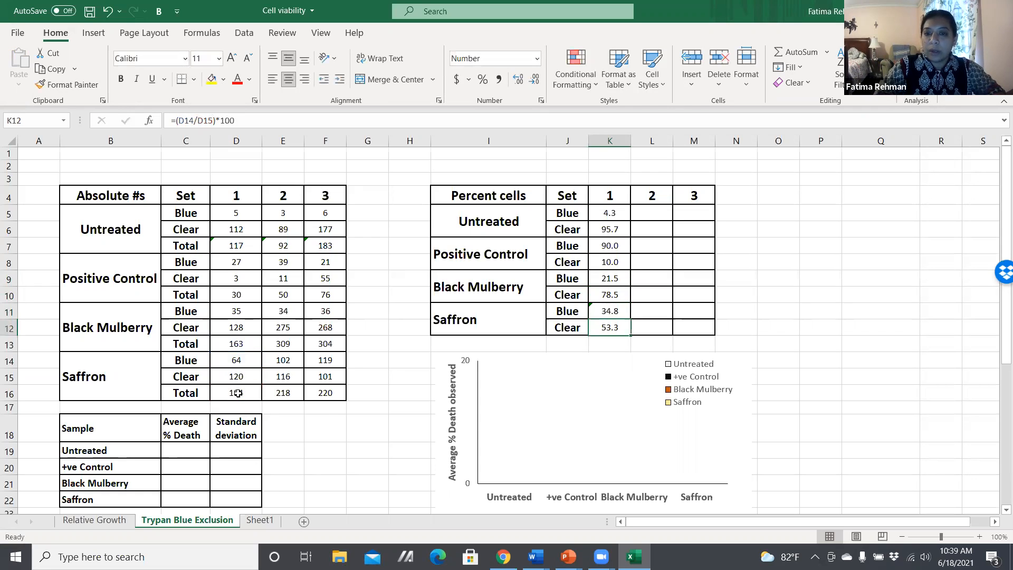
Correct the Saffron clear-cell percentage for set 1 in K12 to the formula =(D15/D16)*100.
drag(179, 120, 212, 123)
click(235, 377)
text(/)
click(235, 394)
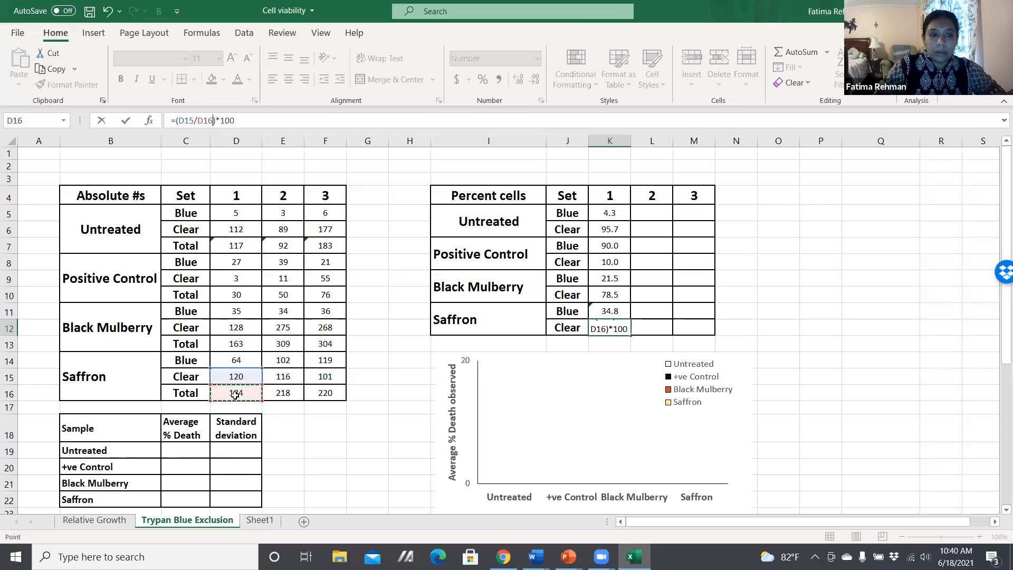
key(Return)
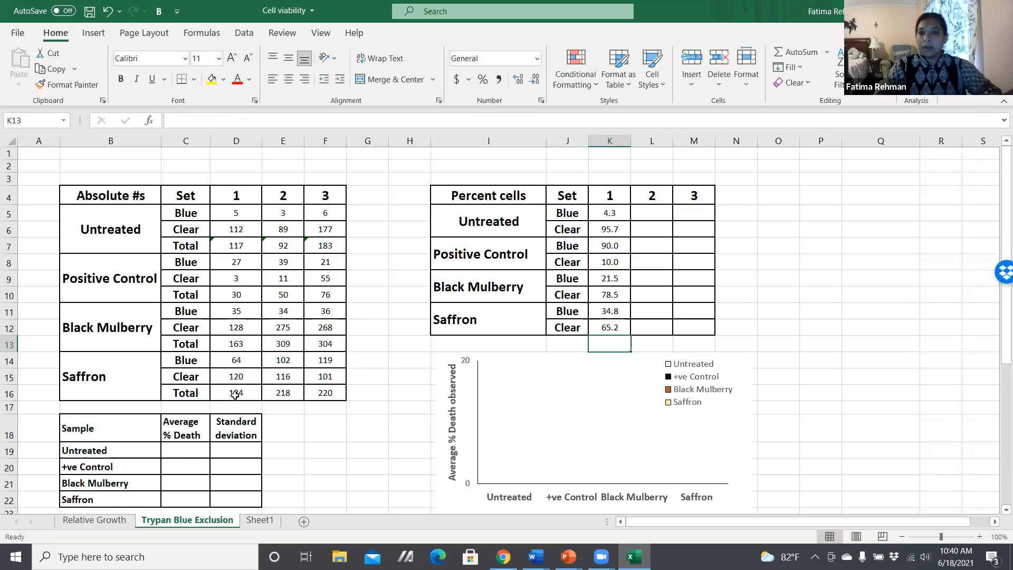
Fill the set 1 percentage formulas in K5:K12 across to sets 2 and 3 in columns L and M.
drag(610, 211, 710, 338)
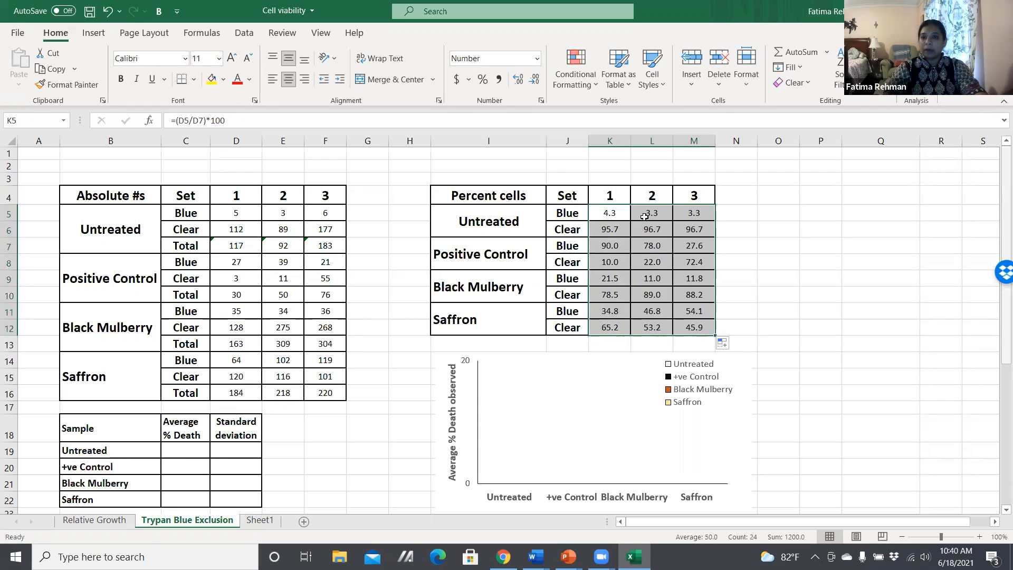
key(Right)
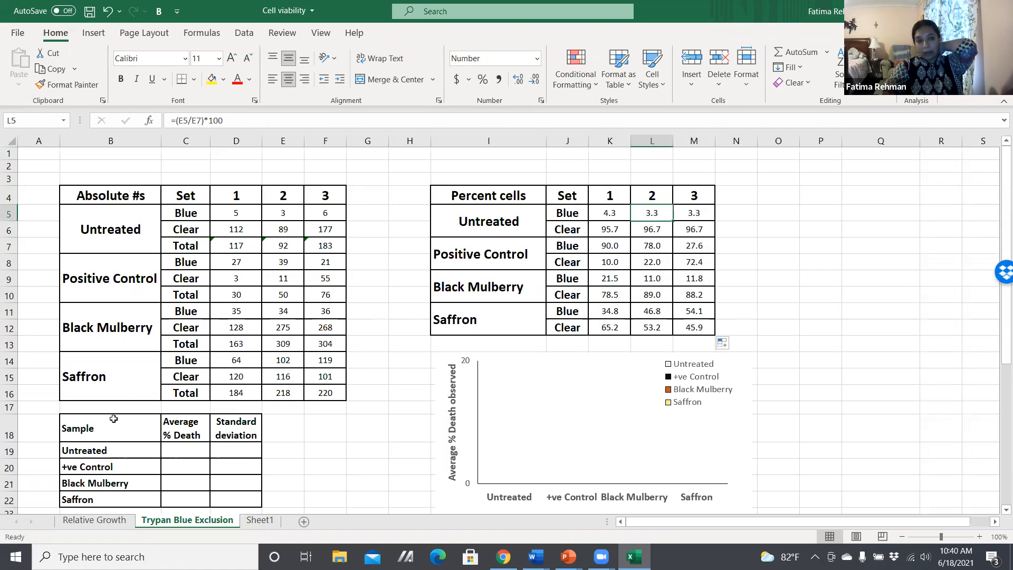
Calculate the Untreated average % death in C19 with the formula =AVERAGE(K5:M5).
click(189, 446)
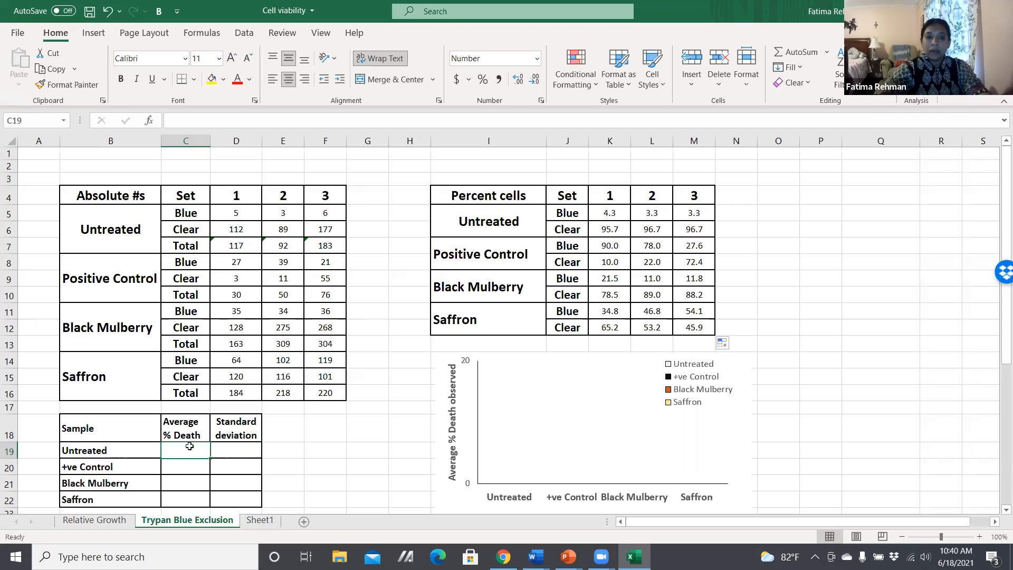
text(=)
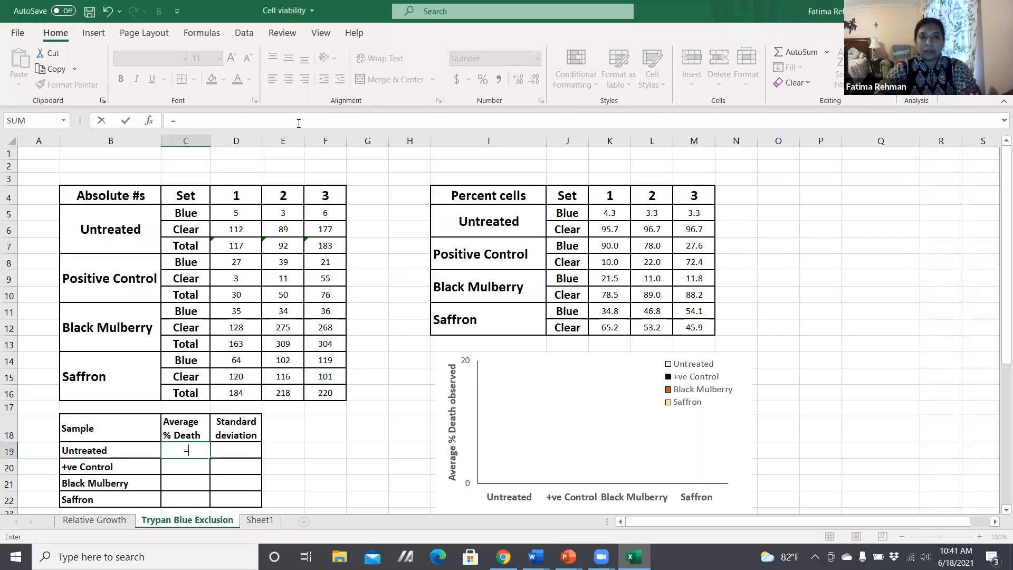
text(ave)
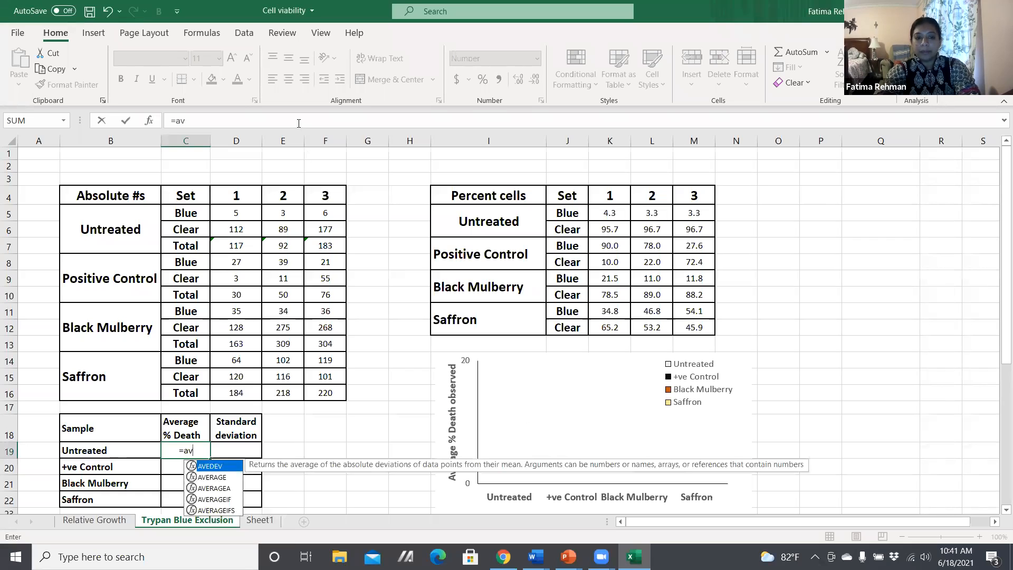
double_click(198, 477)
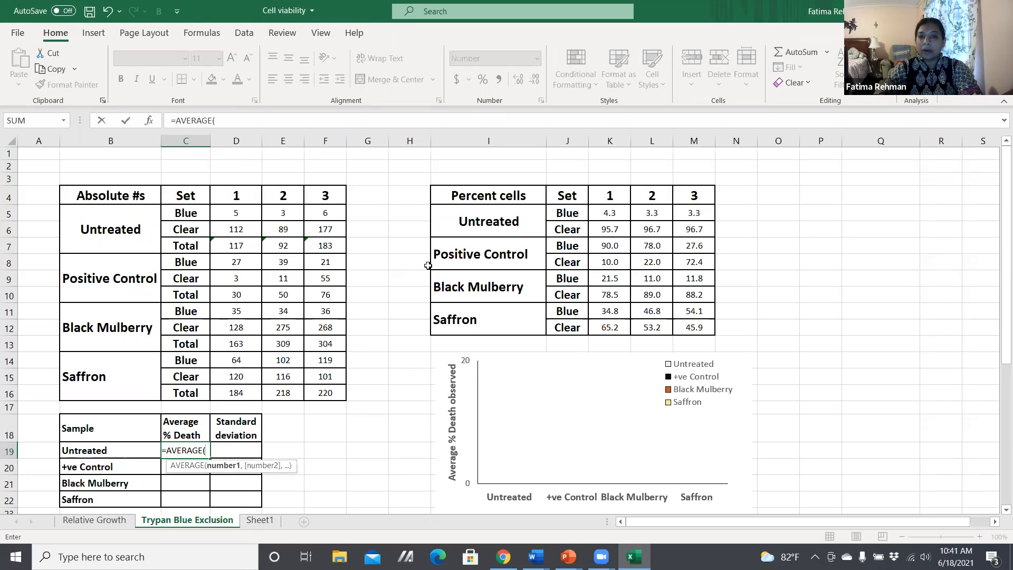
drag(606, 213, 691, 212)
text())
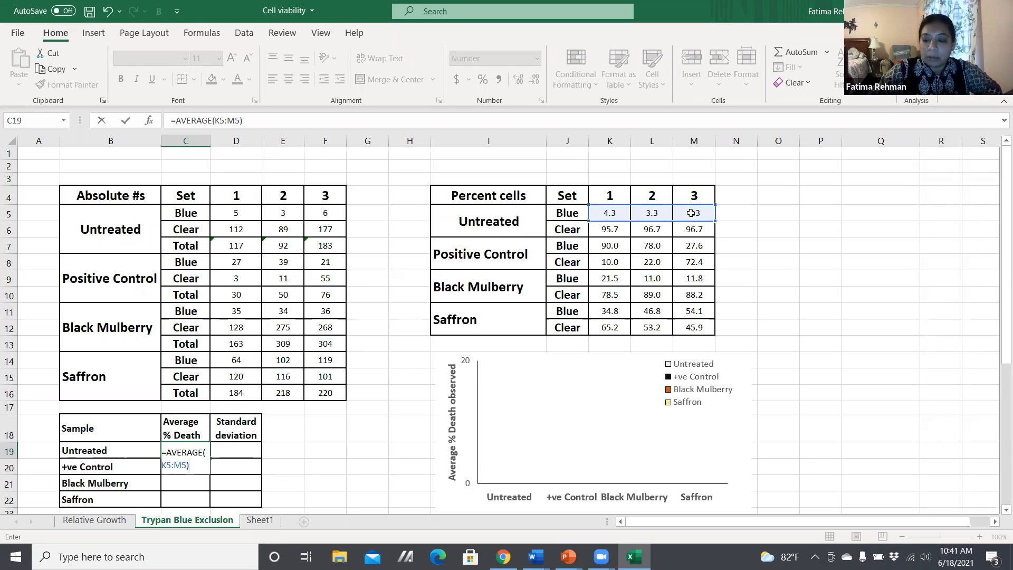
key(Return)
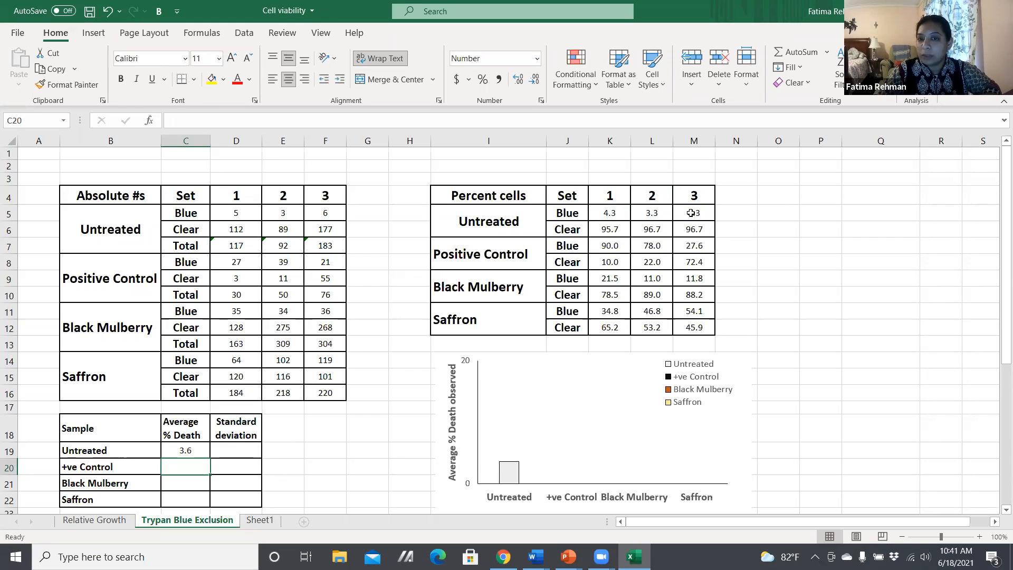
text(=)
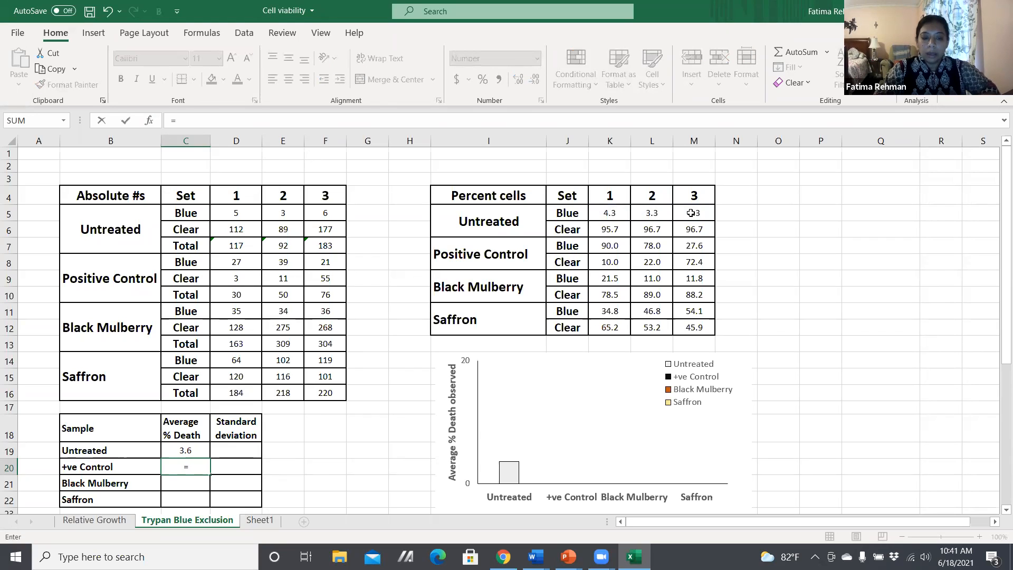
text(()
key(BackSpace)
key(BackSpace)
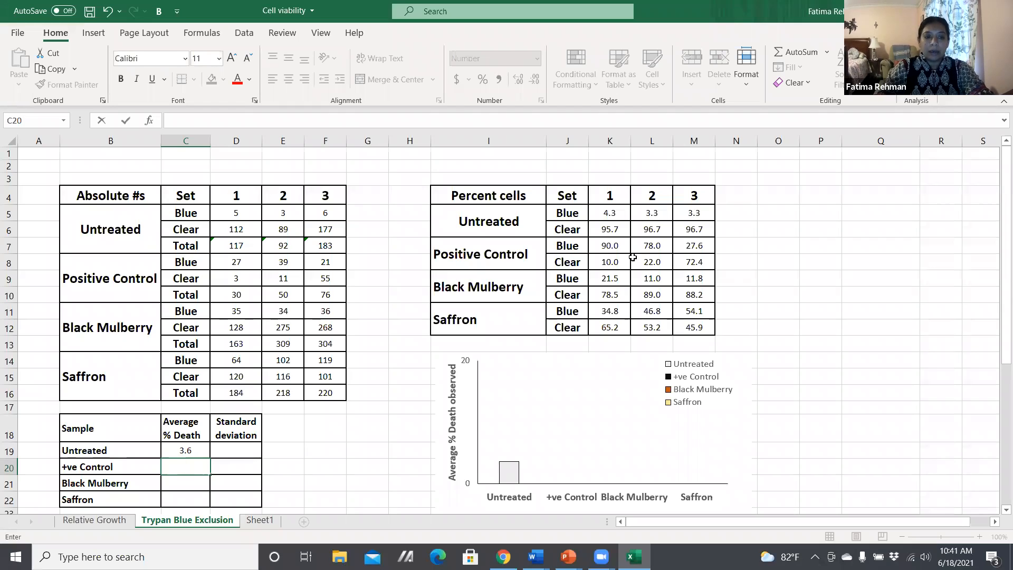
Calculate the Untreated standard deviation in D19 with the formula =STDEV.P(K5:M5).
click(247, 450)
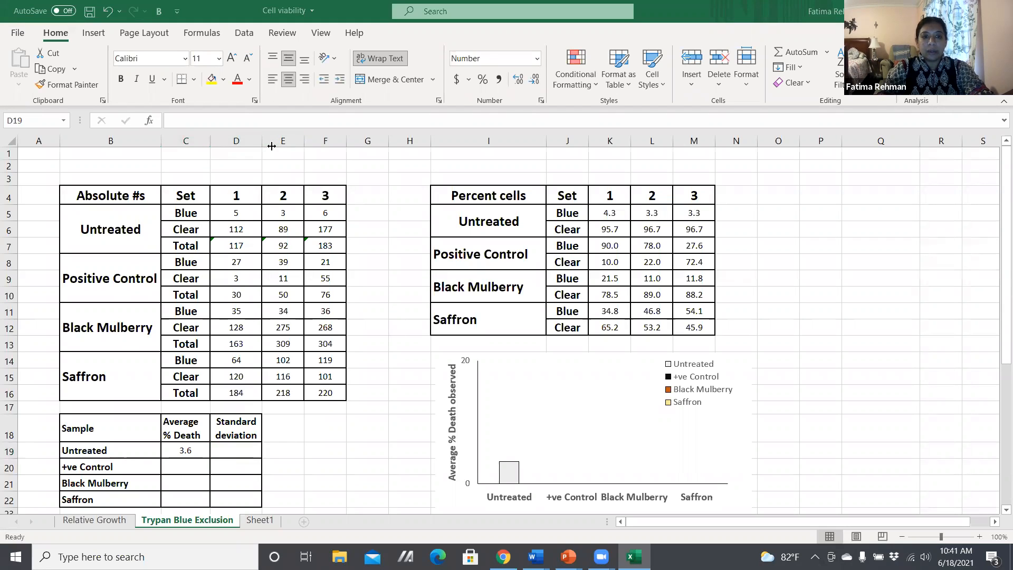
click(223, 120)
text(=)
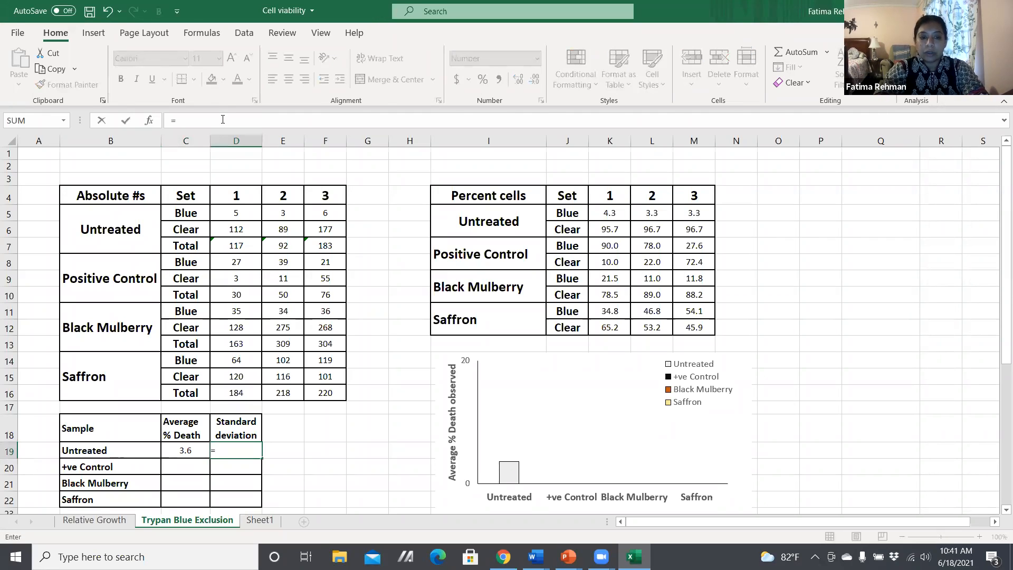
text(st)
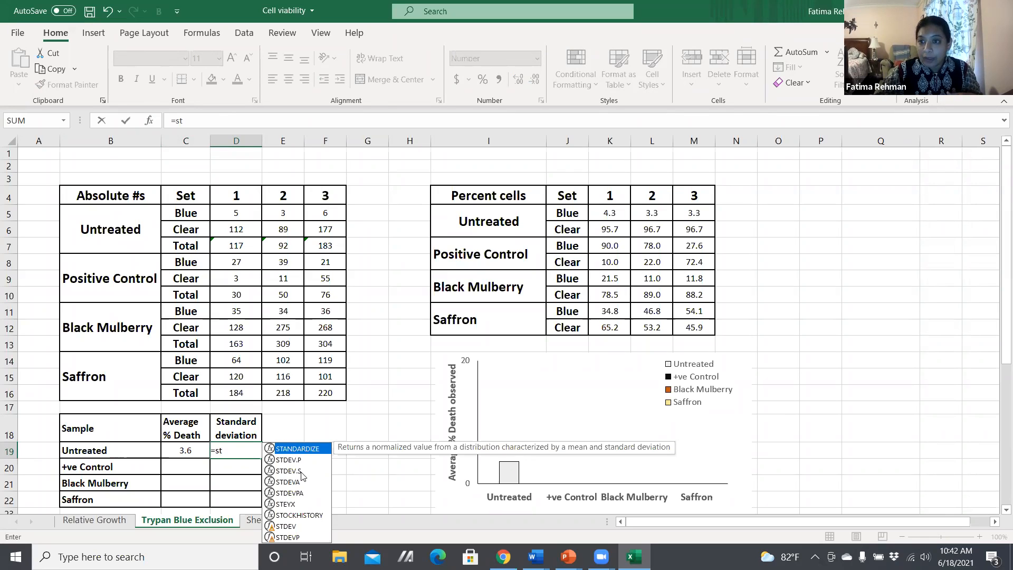
click(287, 459)
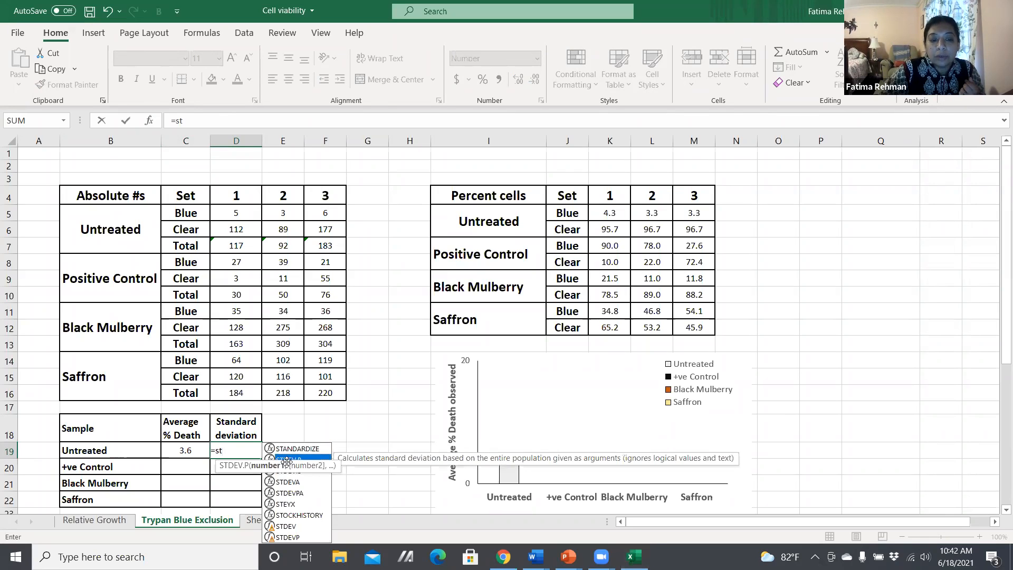
double_click(287, 459)
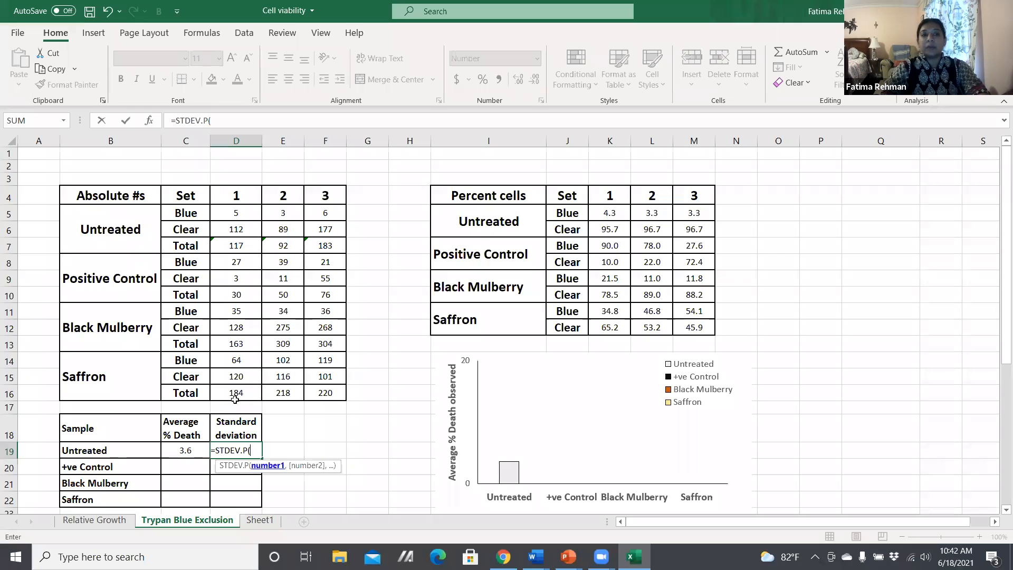
drag(604, 213, 681, 212)
text())
key(Return)
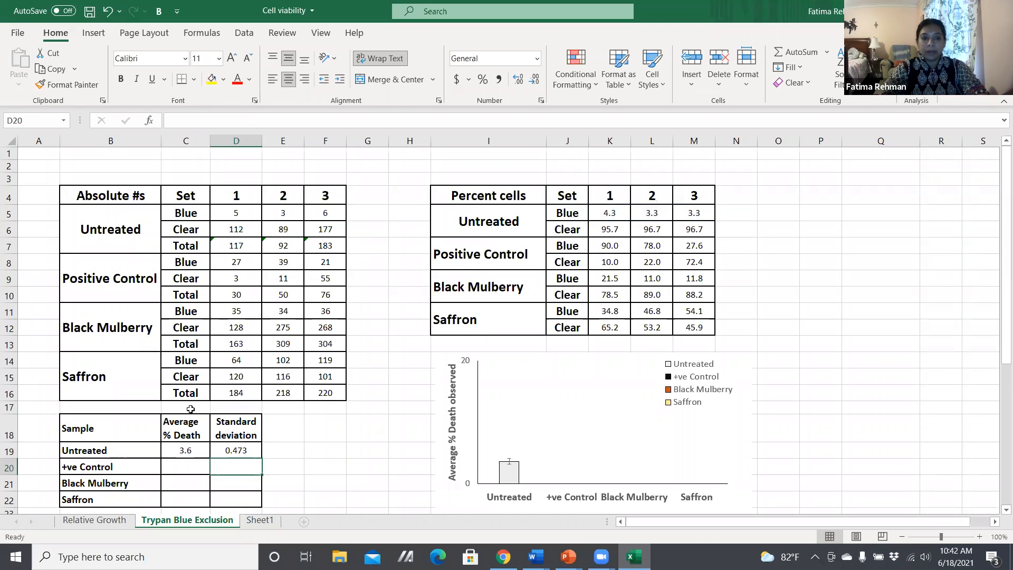
Fill the Untreated average and standard deviation formulas down to row 22, and correct the +ve Control average in C20 to =AVERAGE(K7:M7).
drag(181, 452, 261, 501)
click(172, 464)
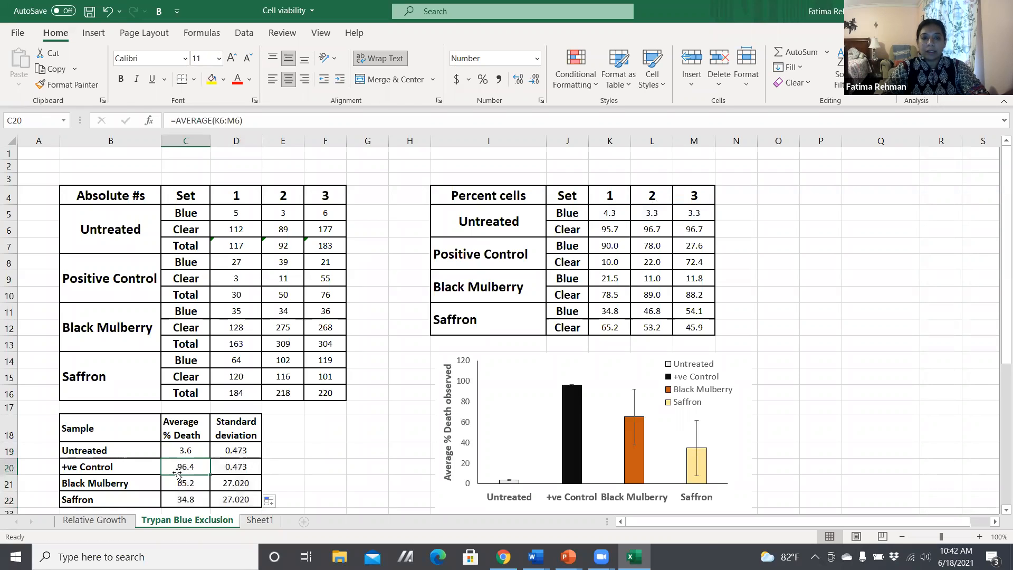
drag(215, 121, 239, 122)
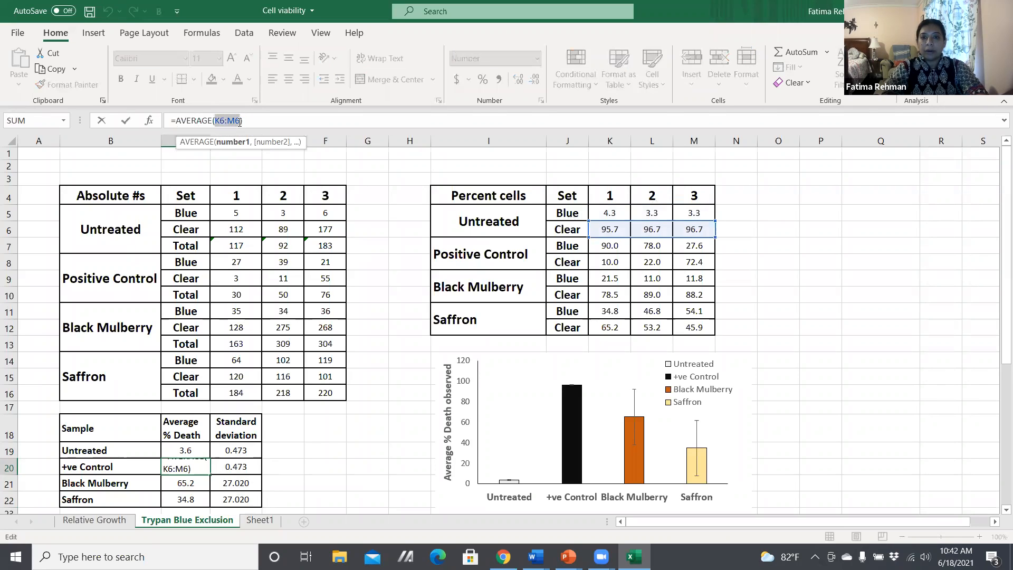
click(598, 245)
drag(598, 245, 697, 246)
key(Return)
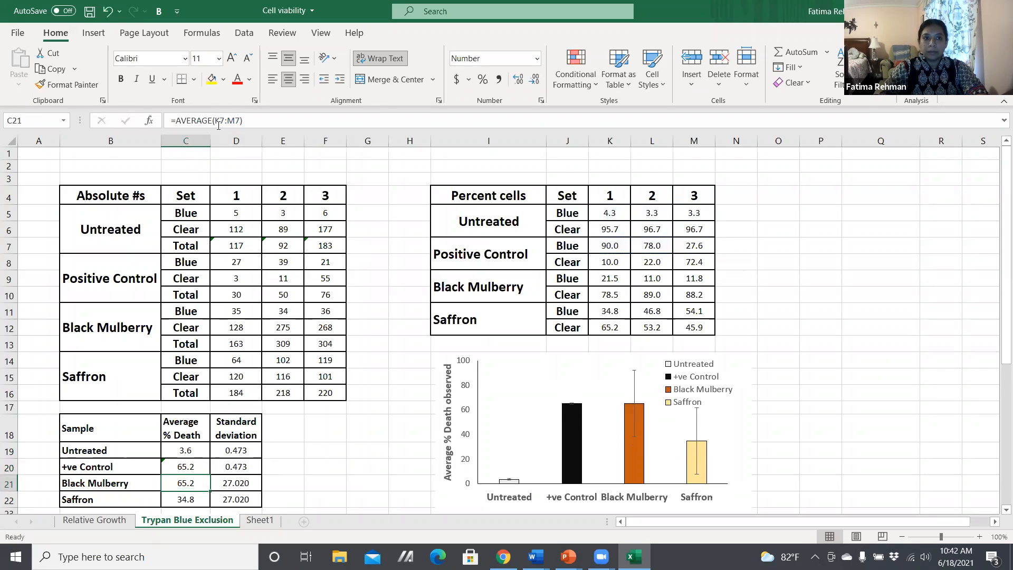
Correct the average % death formulas to =AVERAGE(K9:M9) for Black Mulberry in C21 and =AVERAGE(K11:M11) for Saffron in C22.
drag(215, 120, 238, 120)
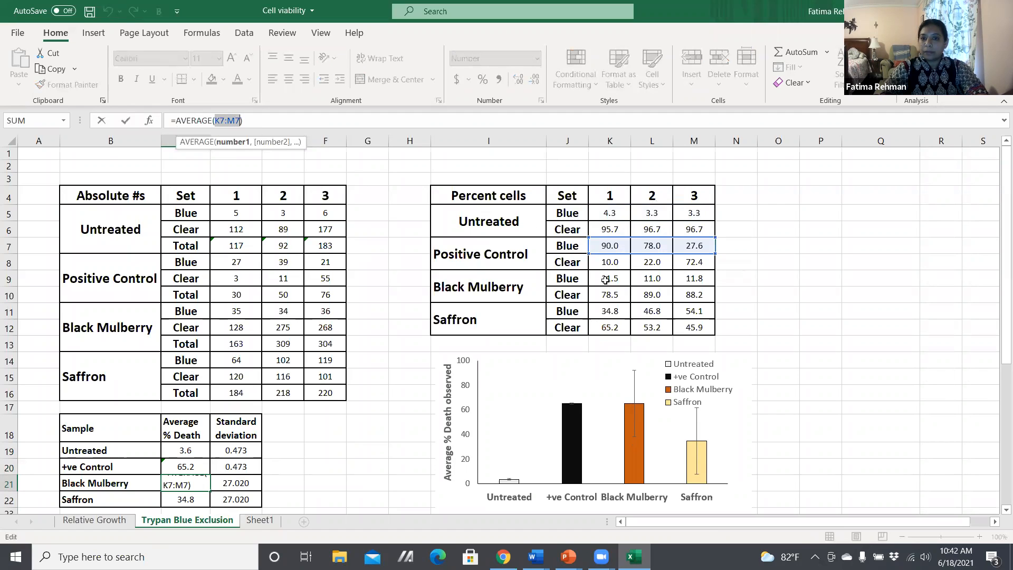
drag(605, 280, 699, 277)
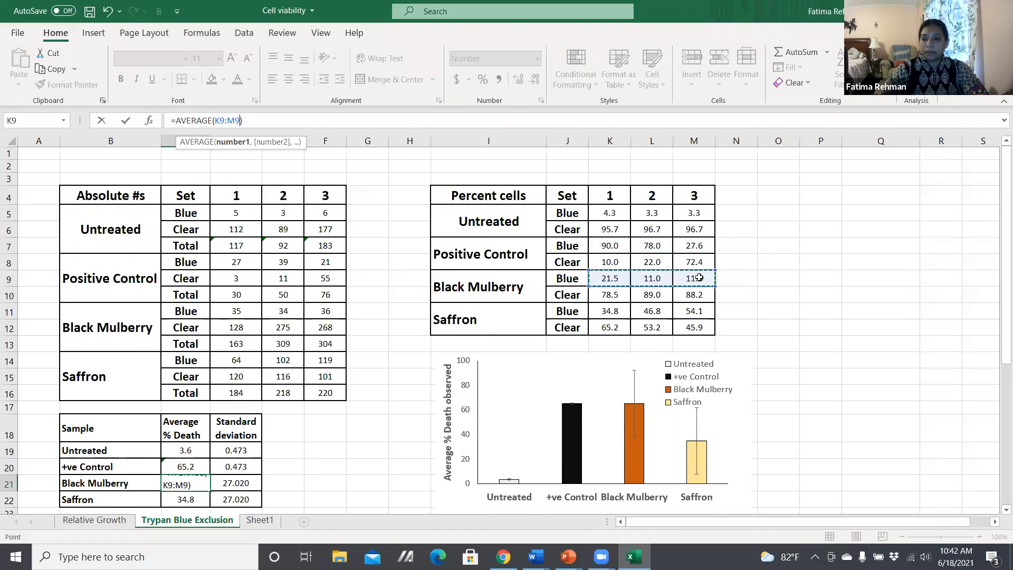
key(Return)
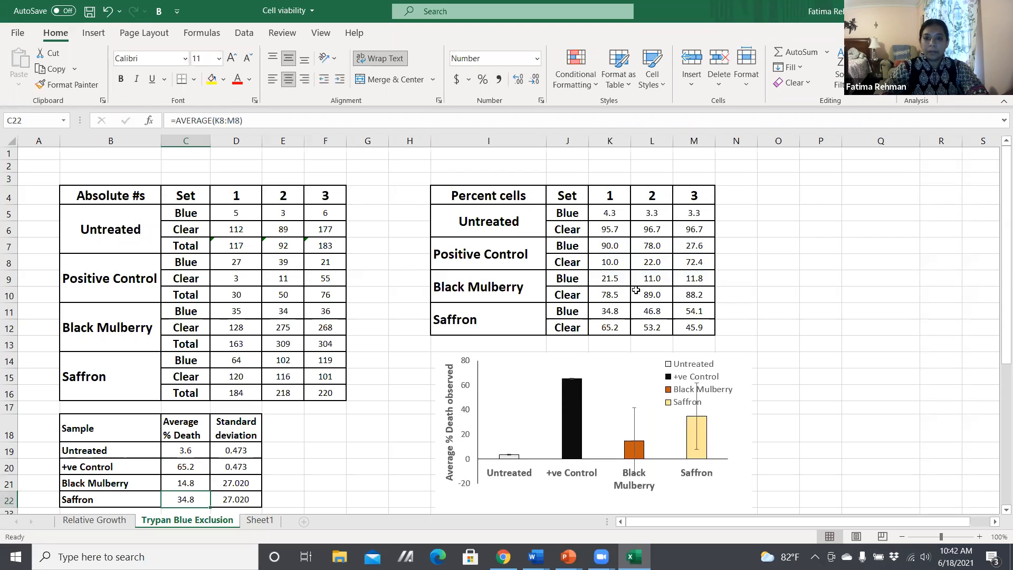
drag(214, 120, 240, 120)
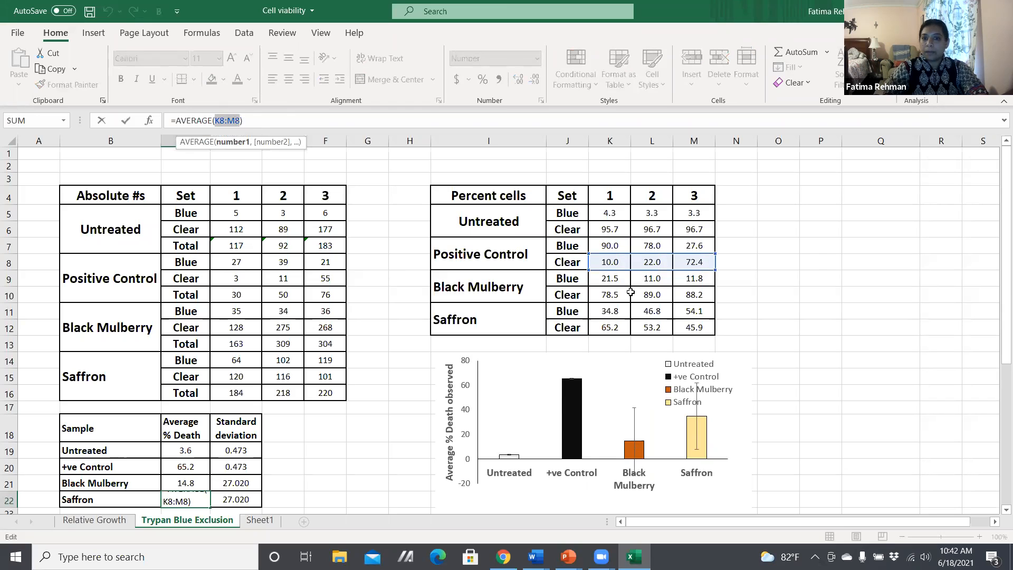
drag(612, 310, 683, 313)
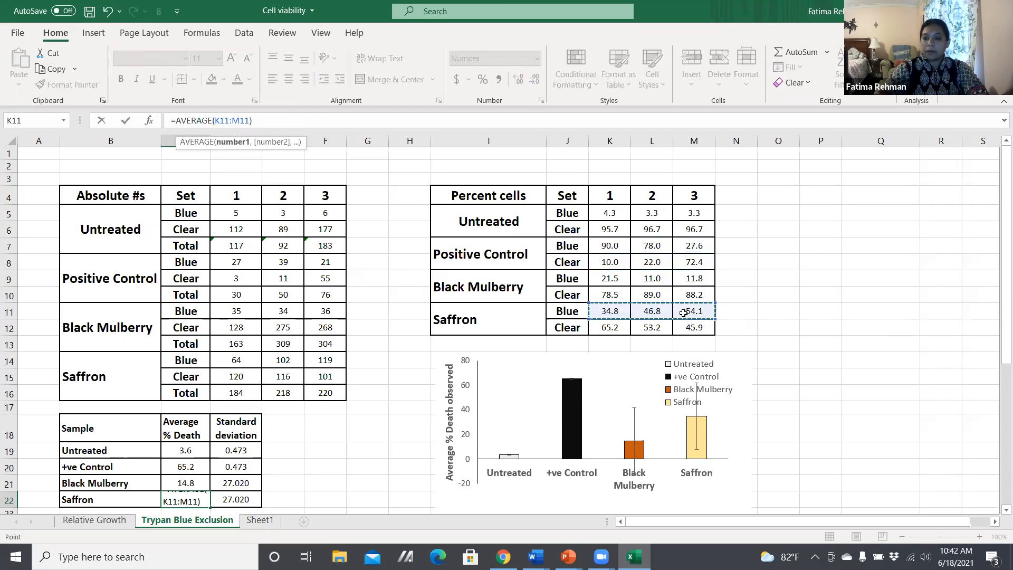
key(Return)
Correct the +ve Control standard deviation formula in D20 to =STDEV.P(K7:M7).
click(248, 434)
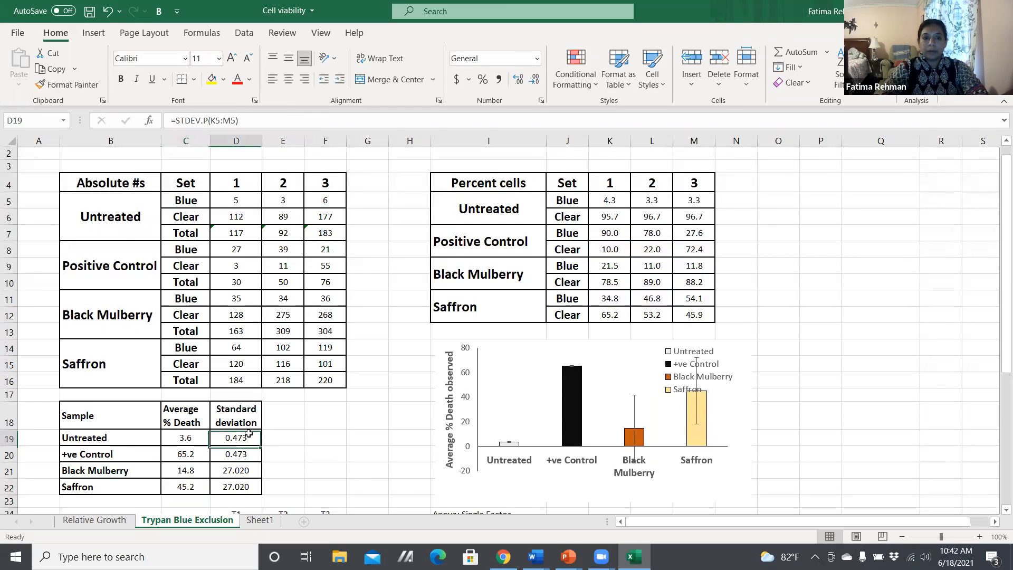
click(227, 456)
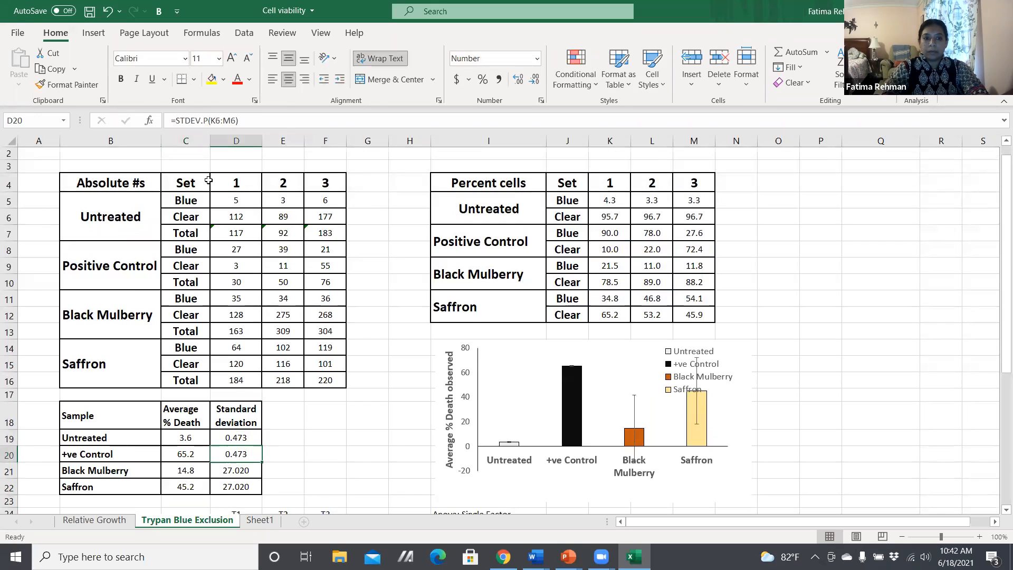
drag(212, 120, 236, 121)
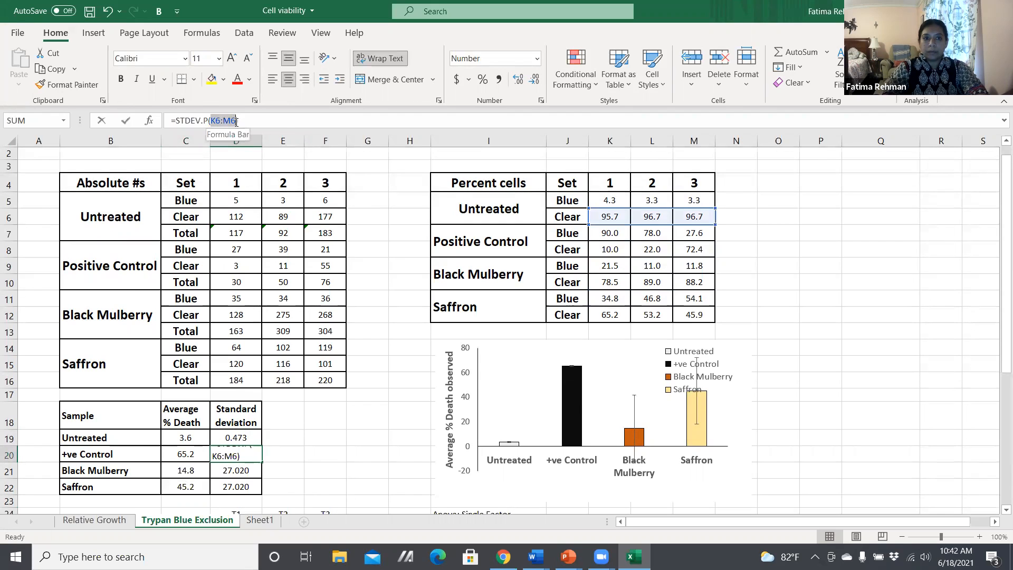
drag(604, 233, 678, 239)
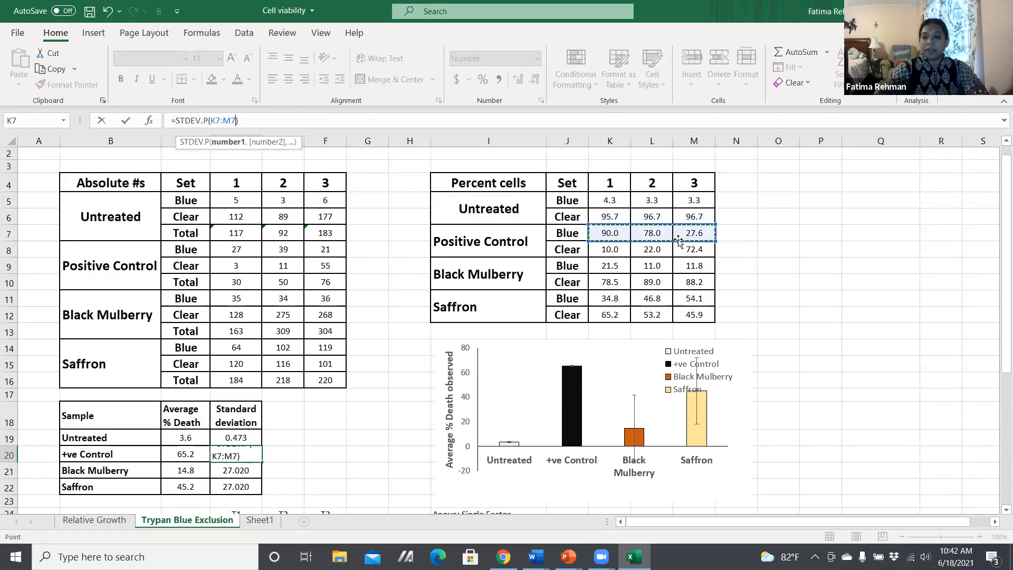
key(Return)
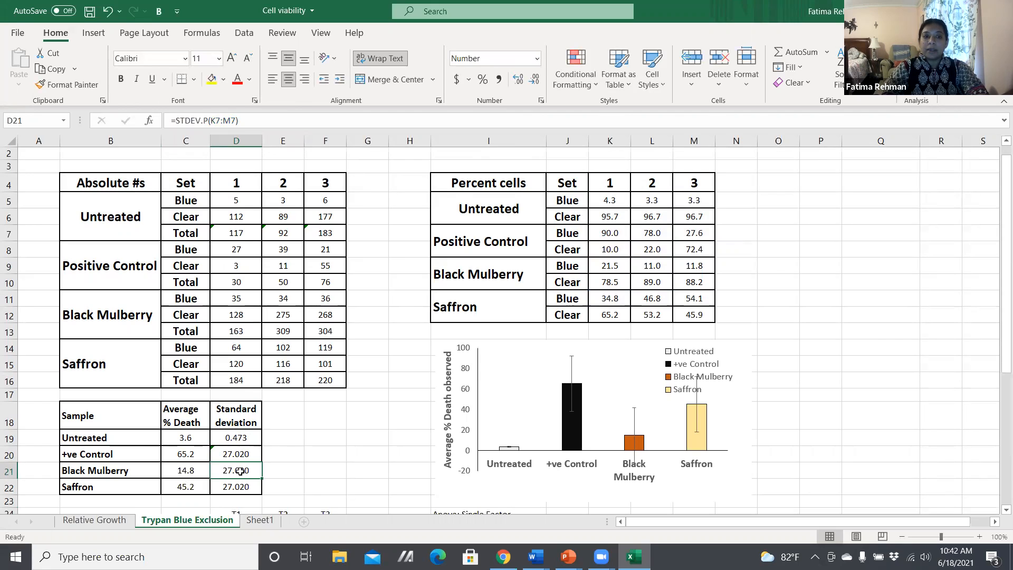
Correct the Black Mulberry standard deviation formula in D21 to =STDEV.P(K9:M9).
click(296, 438)
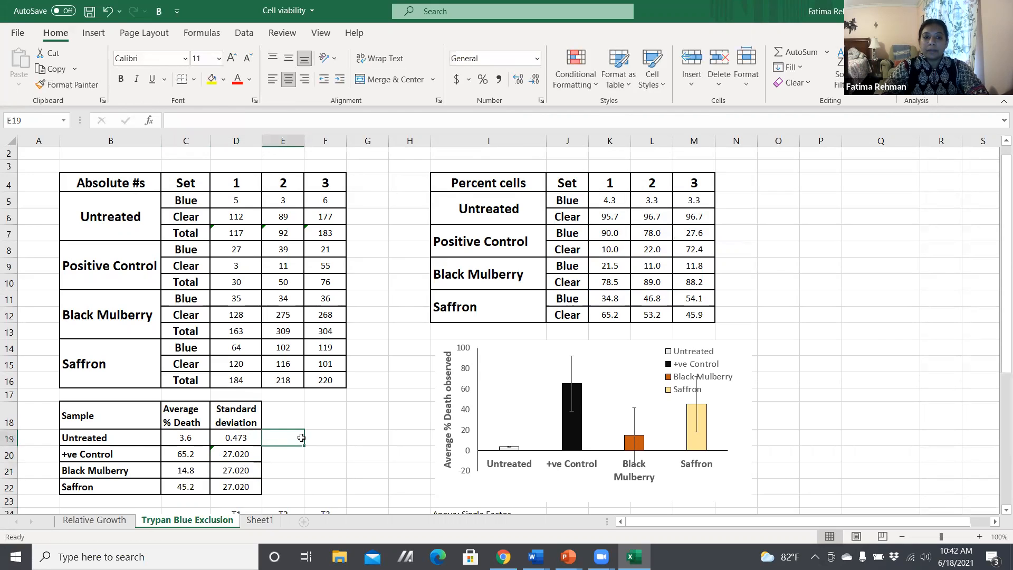
double_click(236, 471)
drag(211, 121, 236, 120)
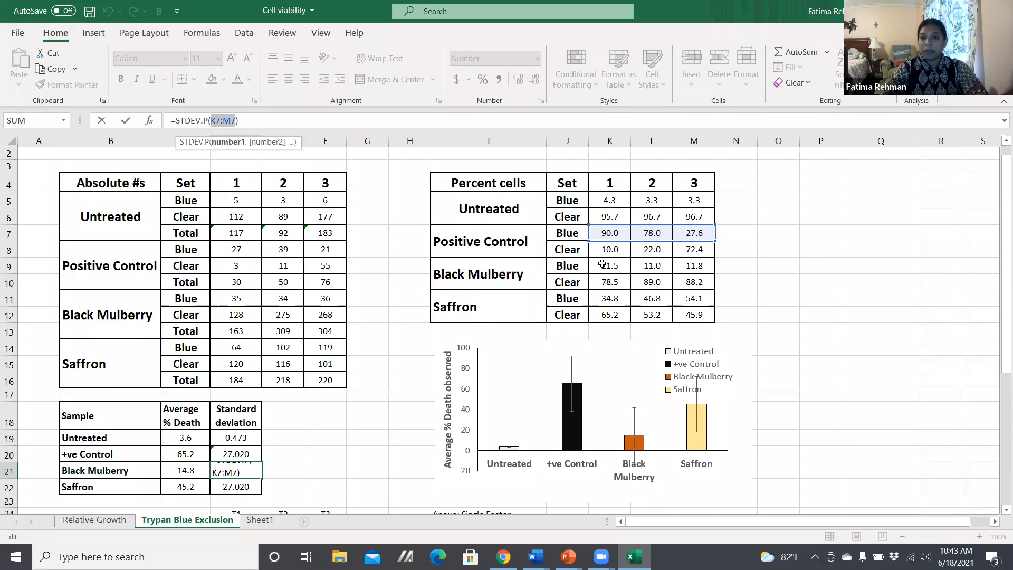
drag(602, 264, 695, 264)
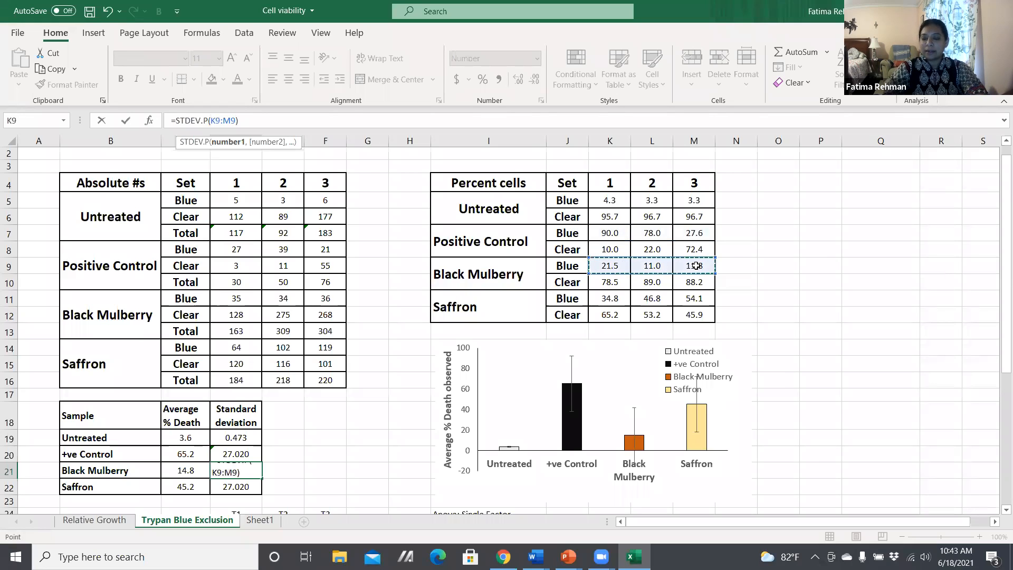
key(Return)
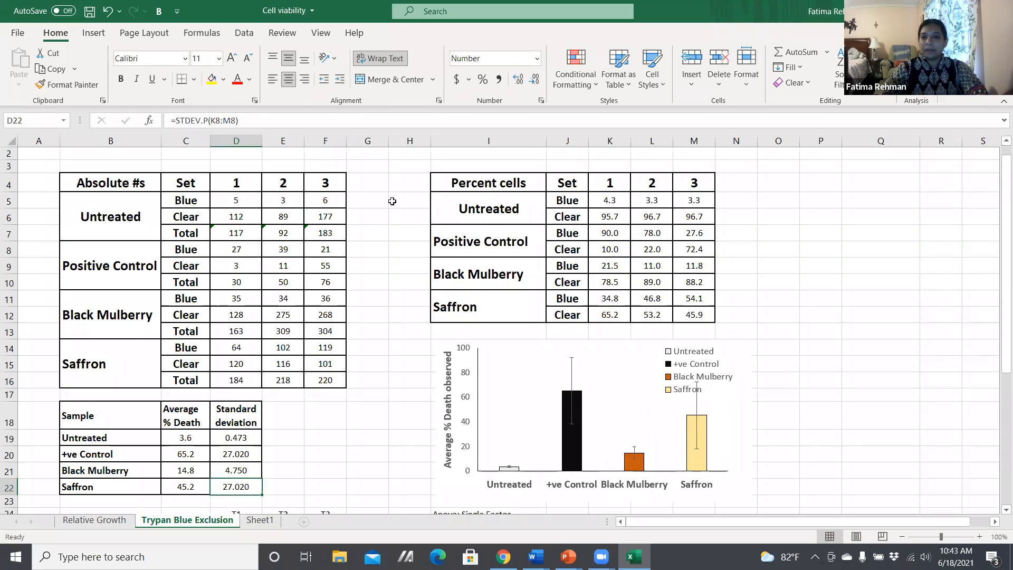
Correct the Saffron standard deviation formula in D22 to =STDEV.P(K11:M11).
drag(211, 121, 237, 121)
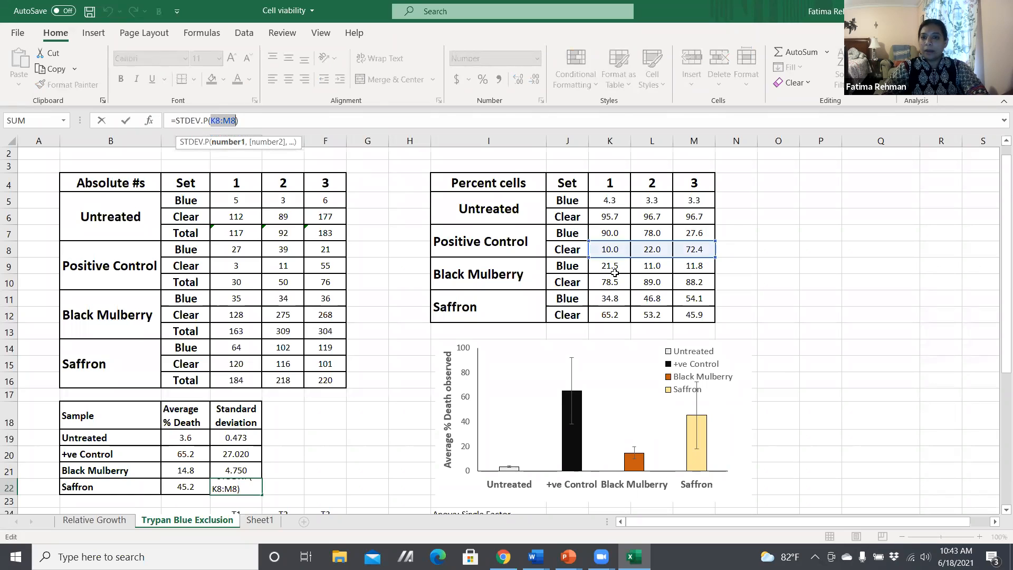
drag(611, 298, 694, 298)
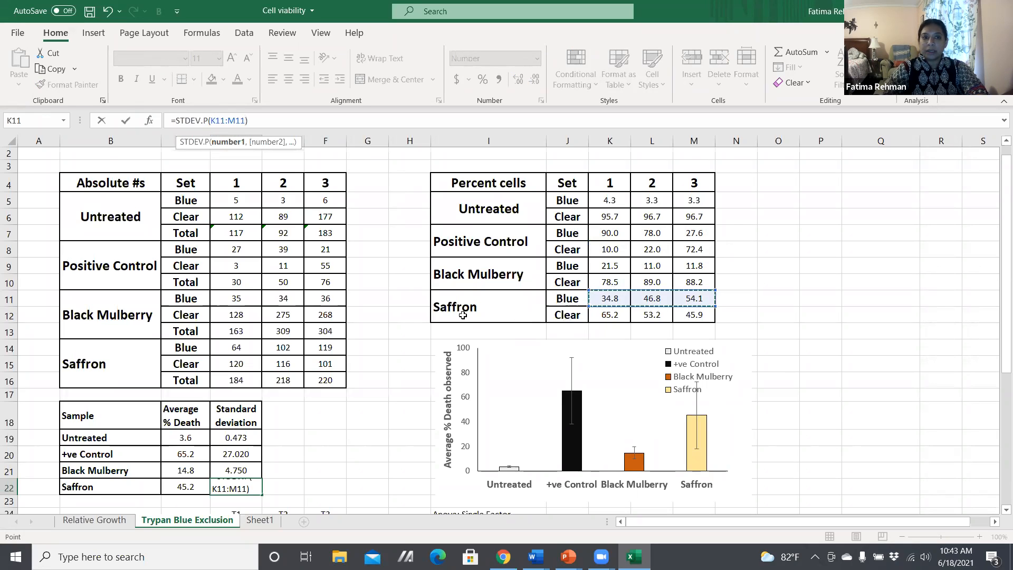
key(Return)
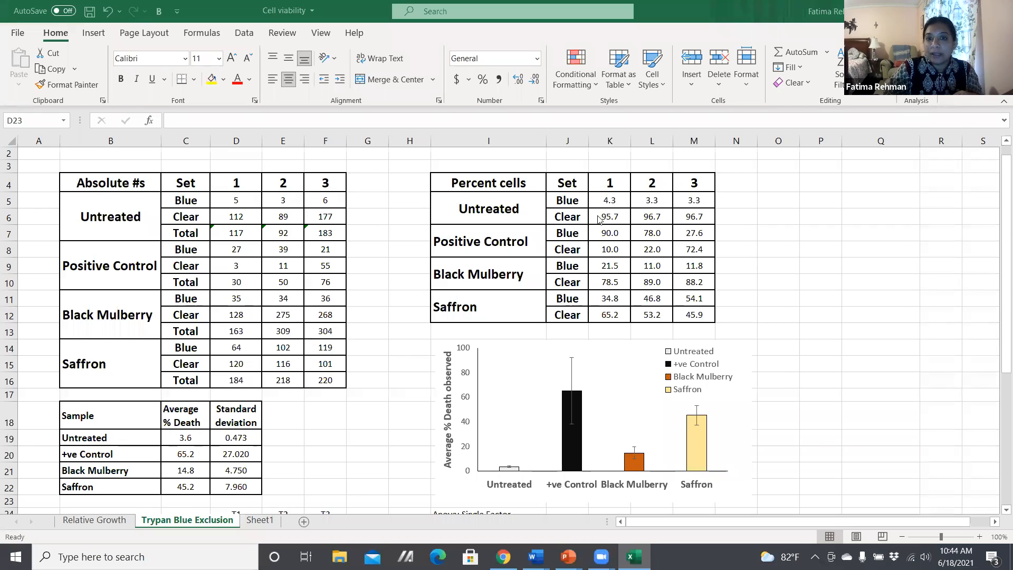
Review the Positive Control blue percentages, the single-factor ANOVA output and the pairwise comparison grid in Table 1.
drag(601, 236, 694, 231)
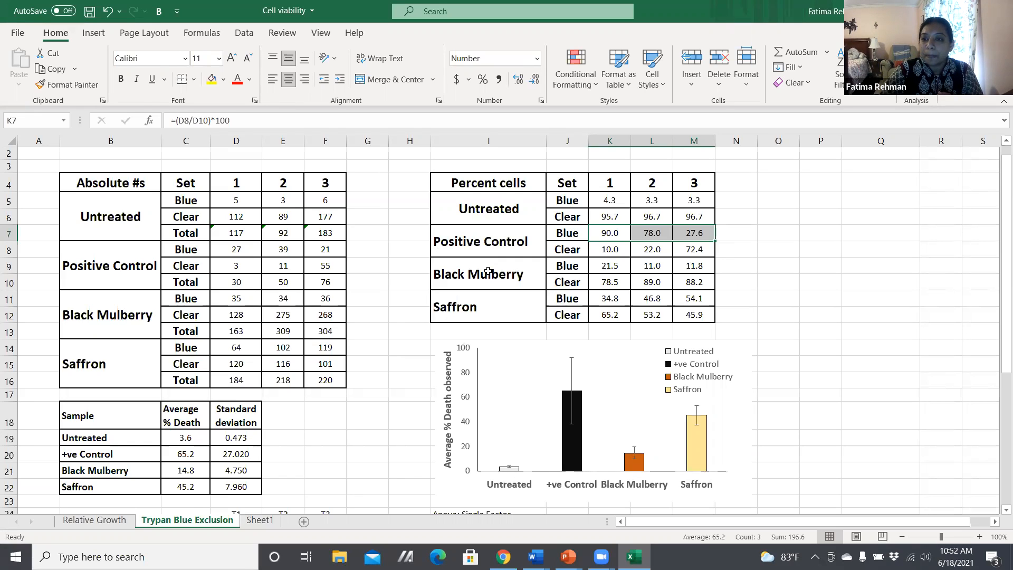
drag(997, 186, 997, 199)
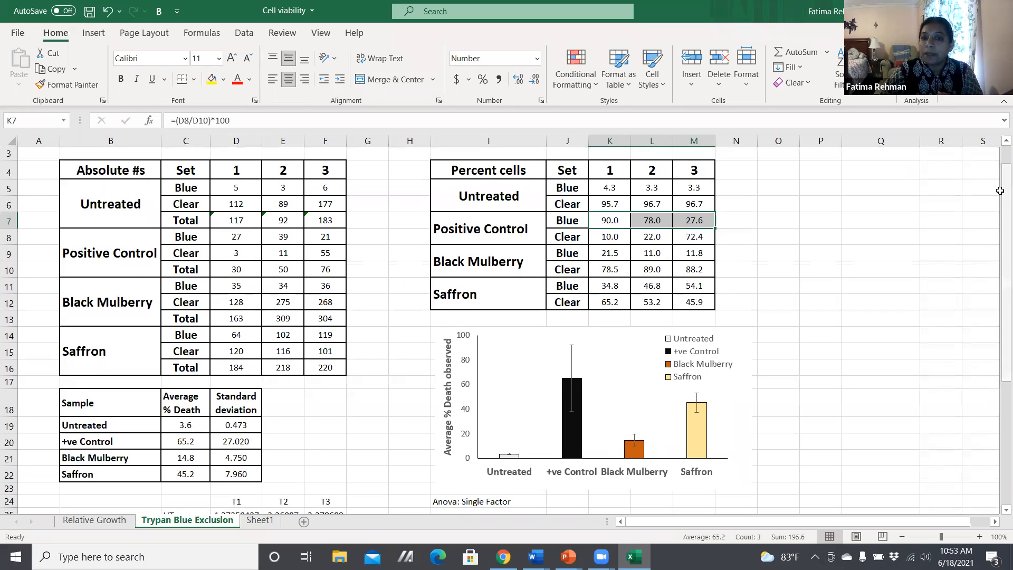
click(455, 321)
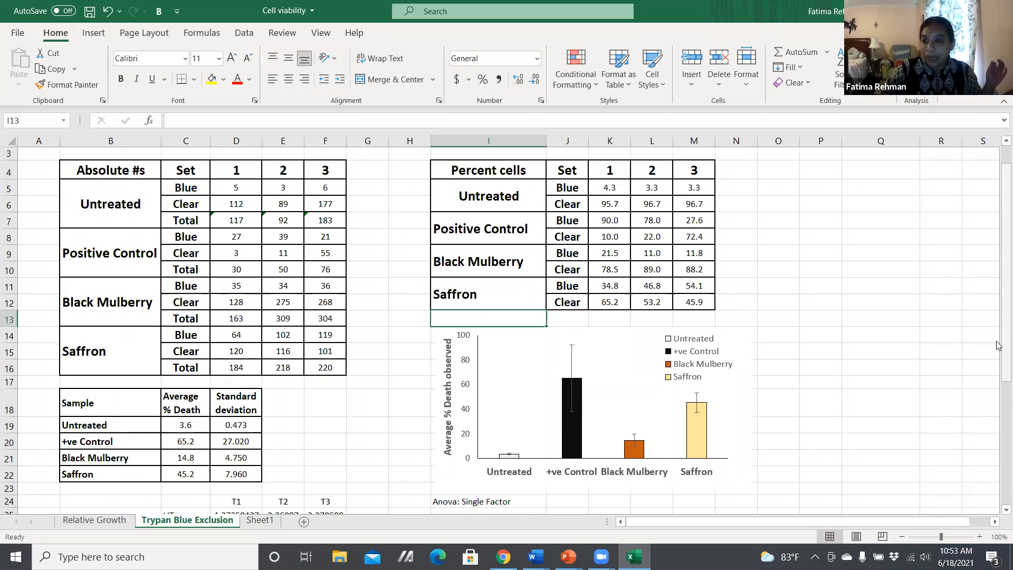
drag(998, 346, 998, 444)
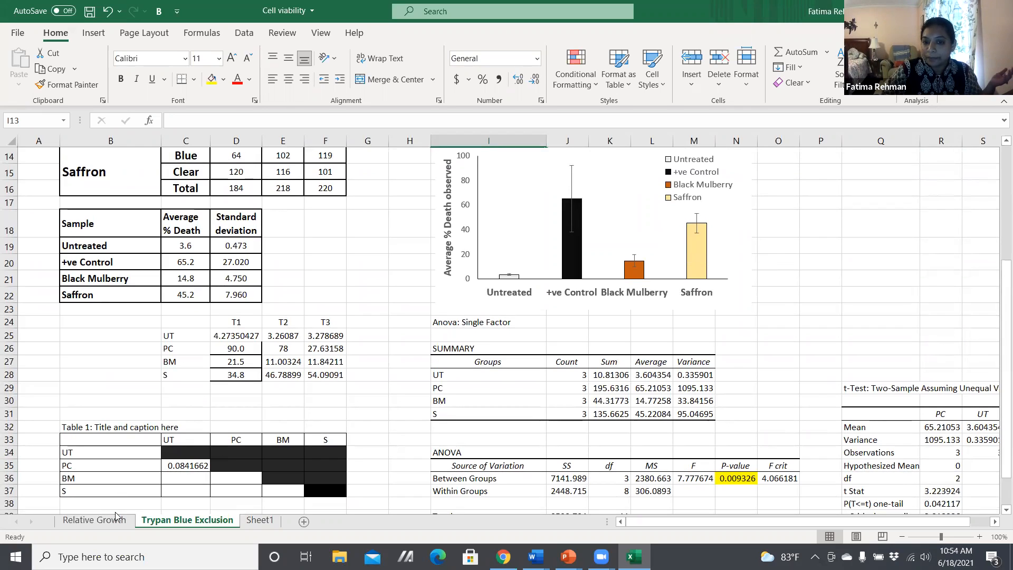
click(448, 322)
drag(447, 321, 477, 473)
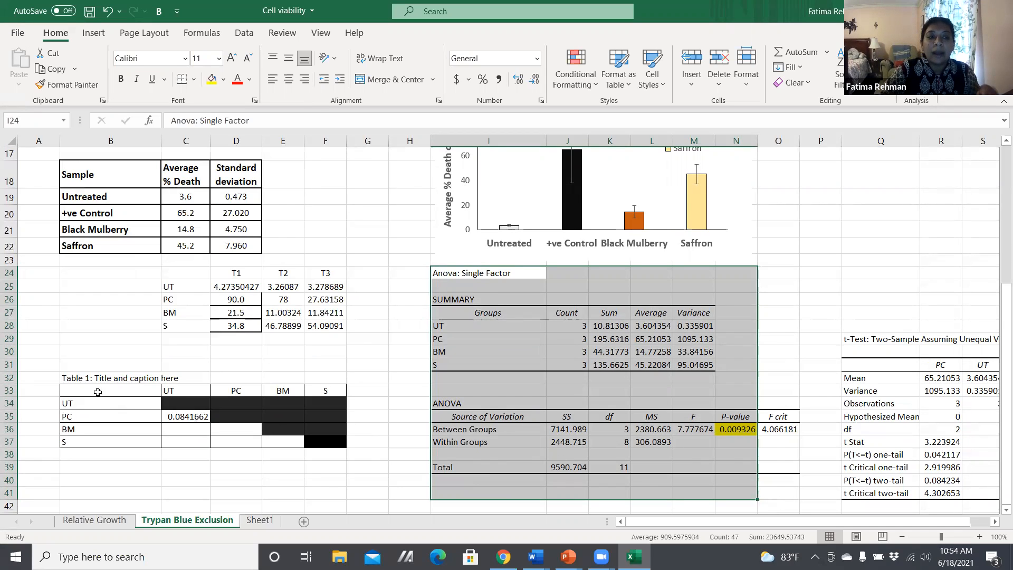
drag(79, 381, 328, 444)
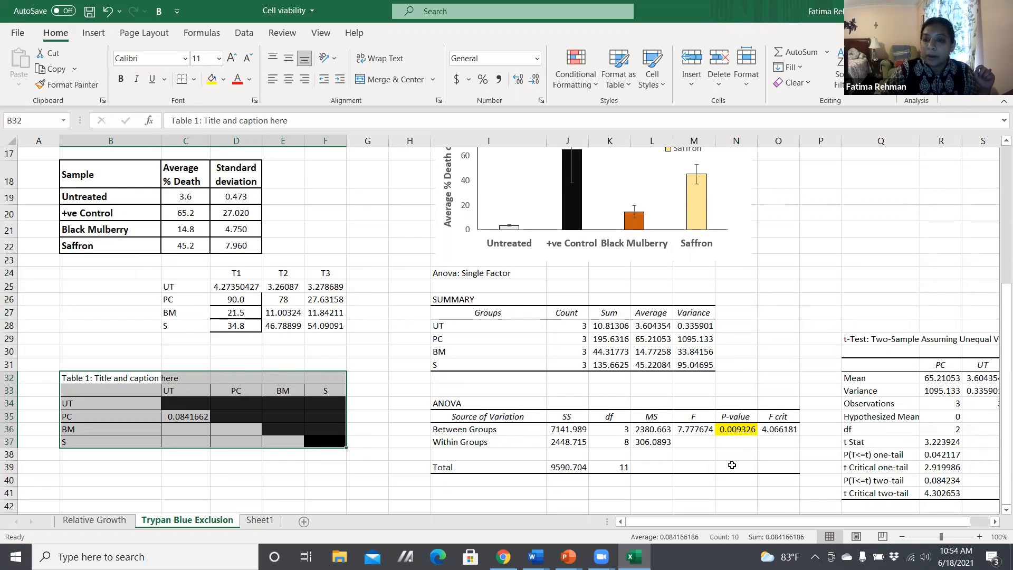
Clear the contents of I24:Q41, covering the old single-factor ANOVA output and the t-test labels.
scroll(731, 465, right, 1)
drag(804, 339, 367, 399)
drag(412, 165, 827, 385)
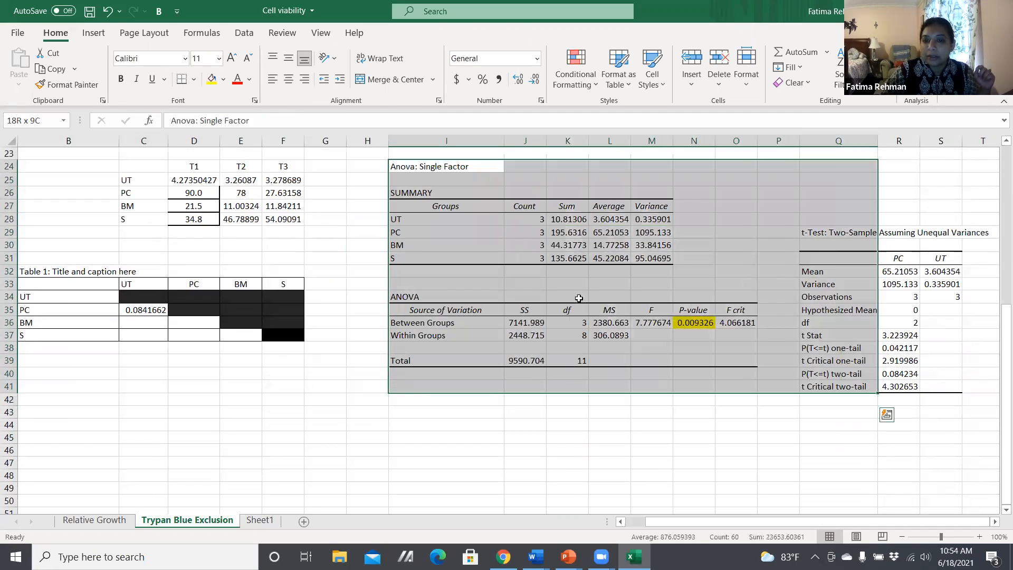
right_click(599, 288)
click(616, 318)
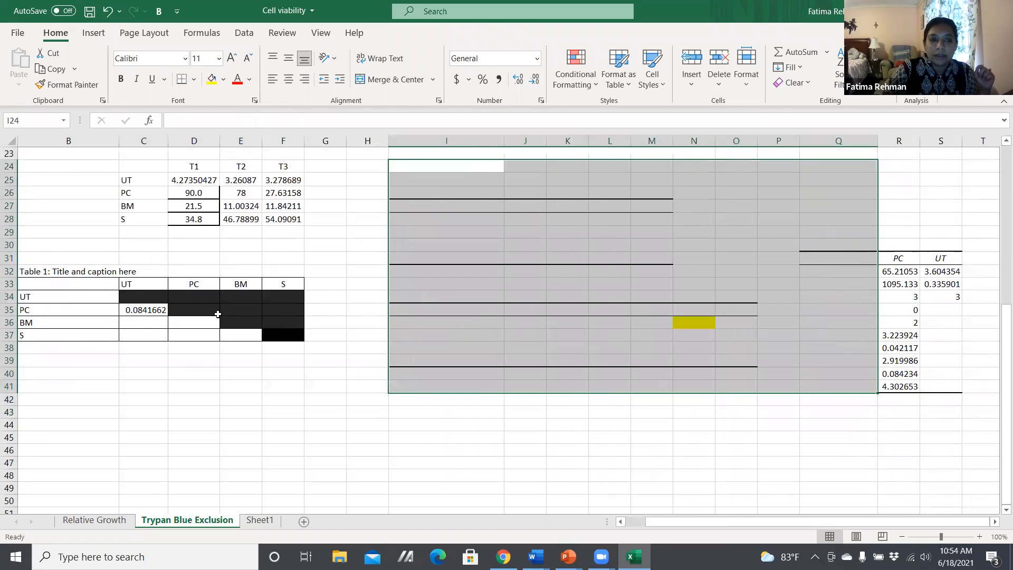
Examine the T.TEST formula in C35 and the T1 to T3 data table for UT, PC, BM and S.
click(140, 309)
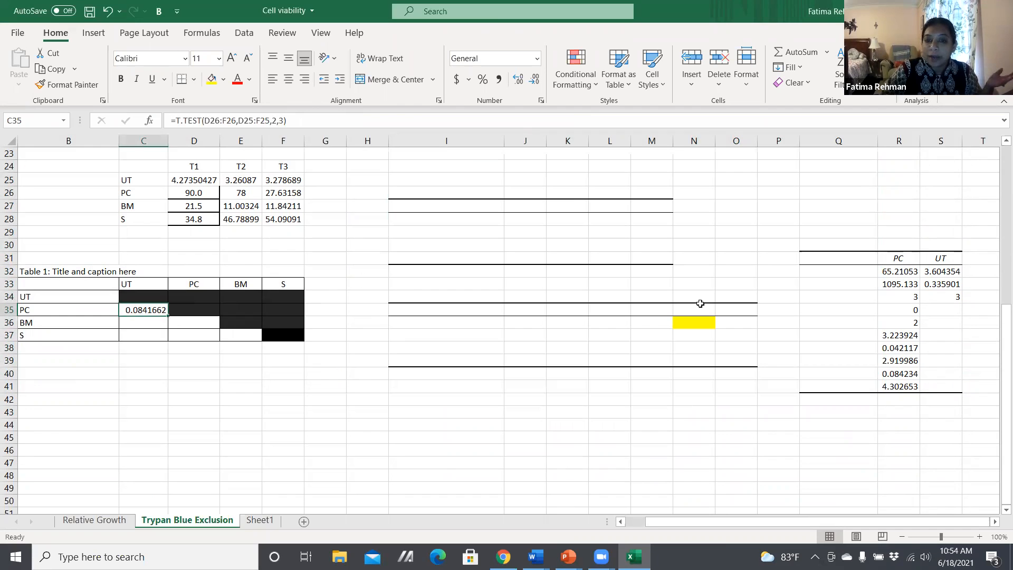
scroll(700, 304, up, 7)
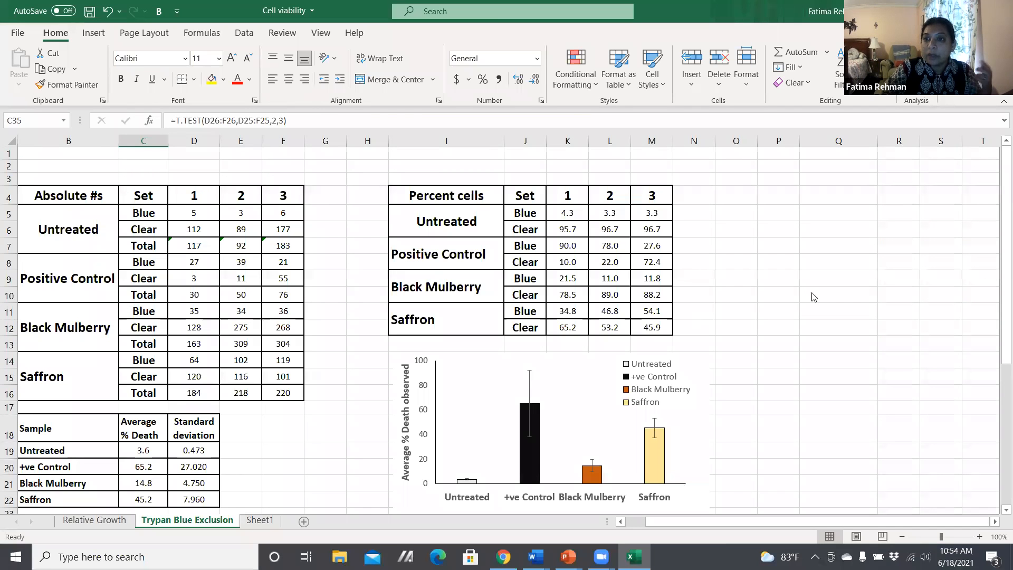
drag(997, 199, 997, 259)
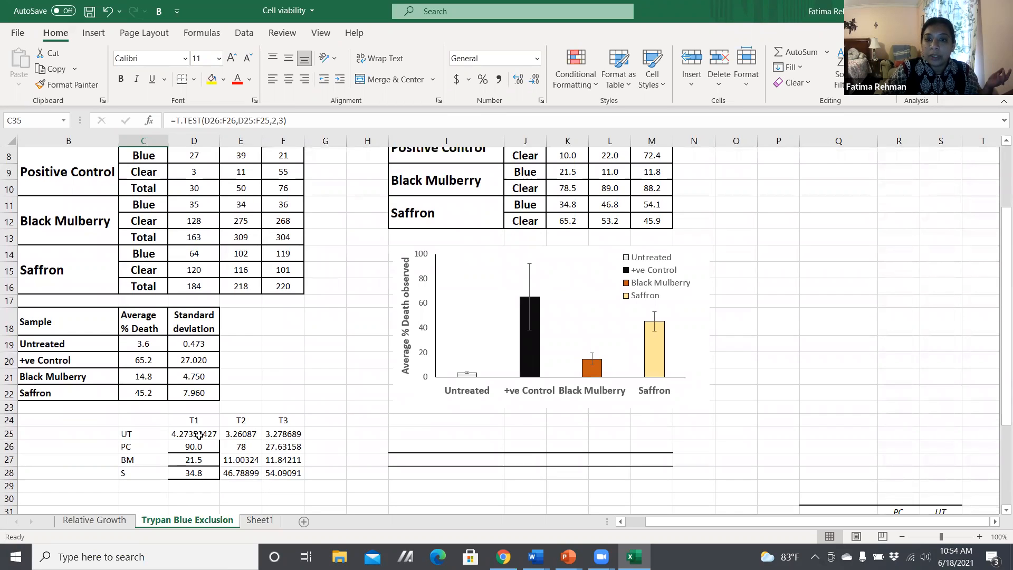
drag(181, 420, 284, 472)
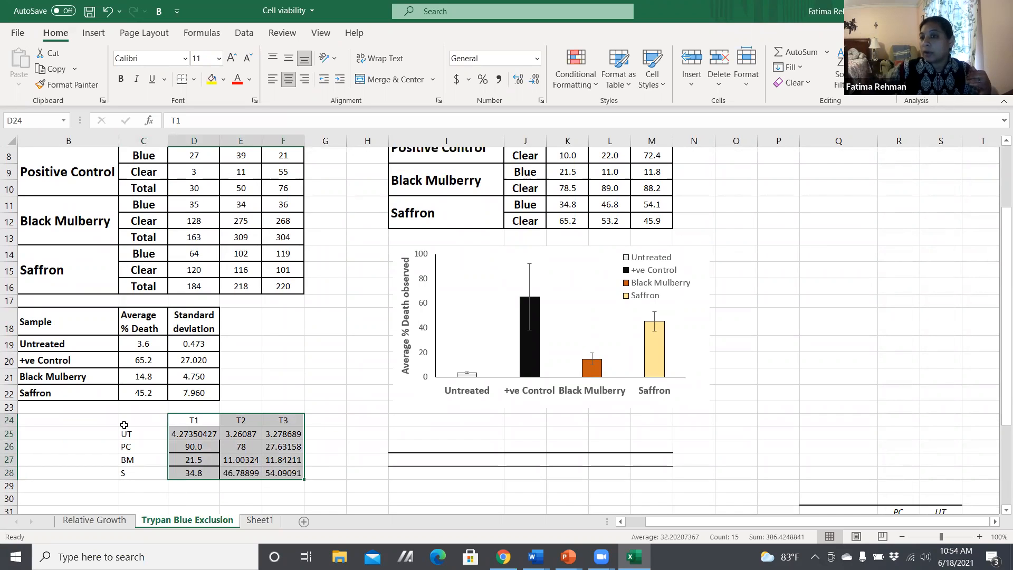
drag(128, 434, 134, 473)
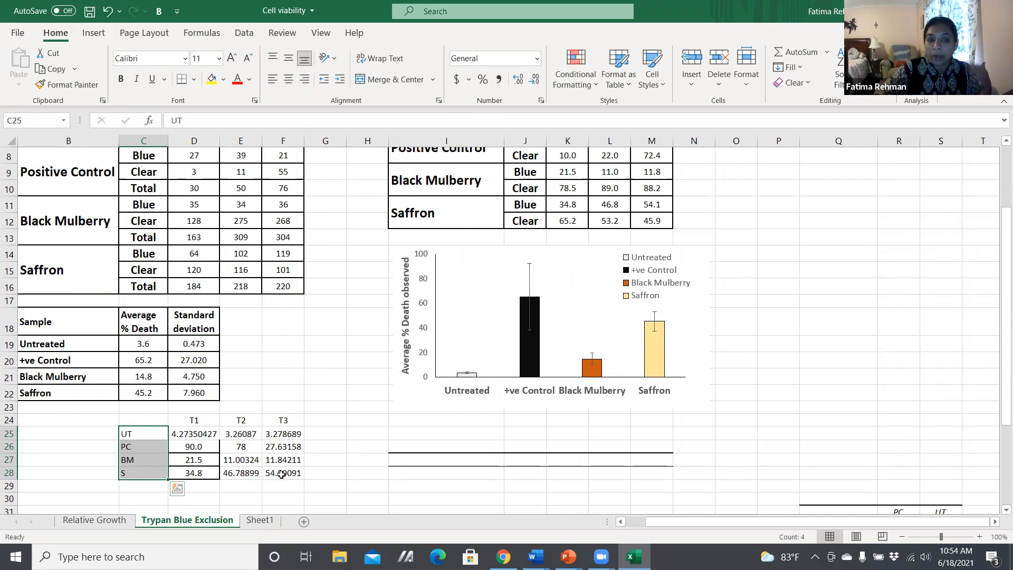
click(191, 420)
click(241, 420)
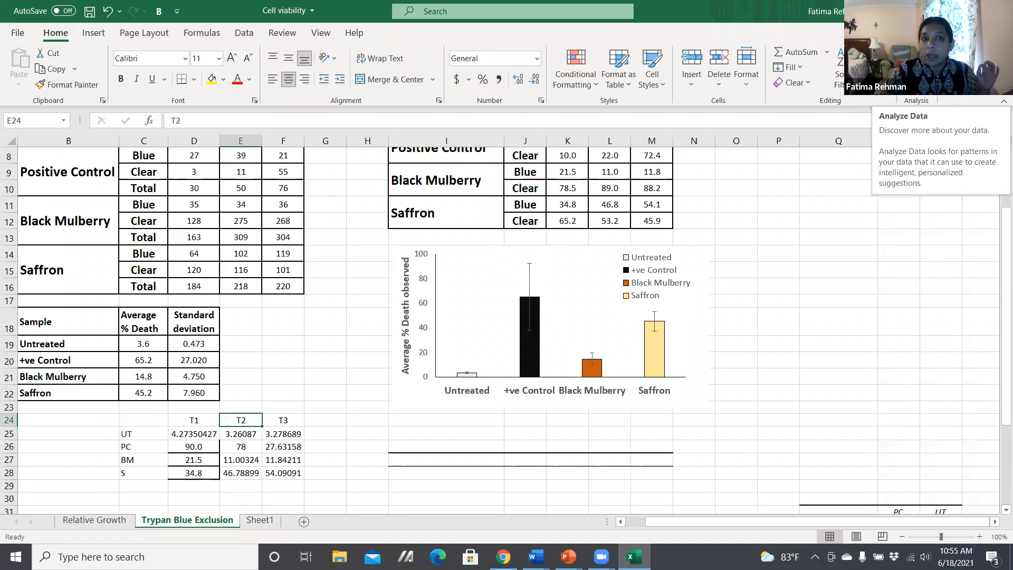
Make sure the Analysis ToolPak and Analysis ToolPak - VBA add-ins are enabled in the Excel add-in settings.
click(242, 38)
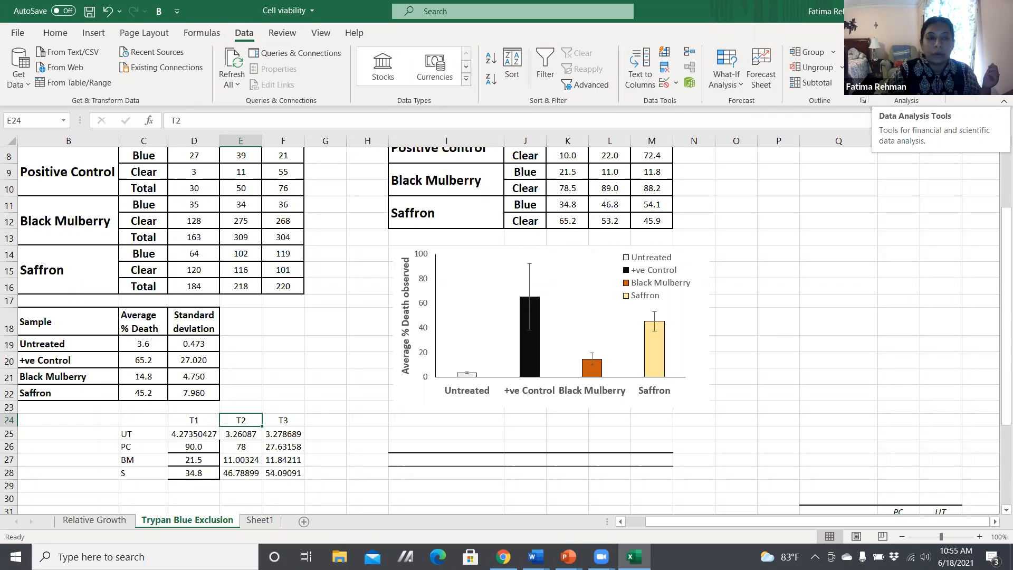
click(17, 34)
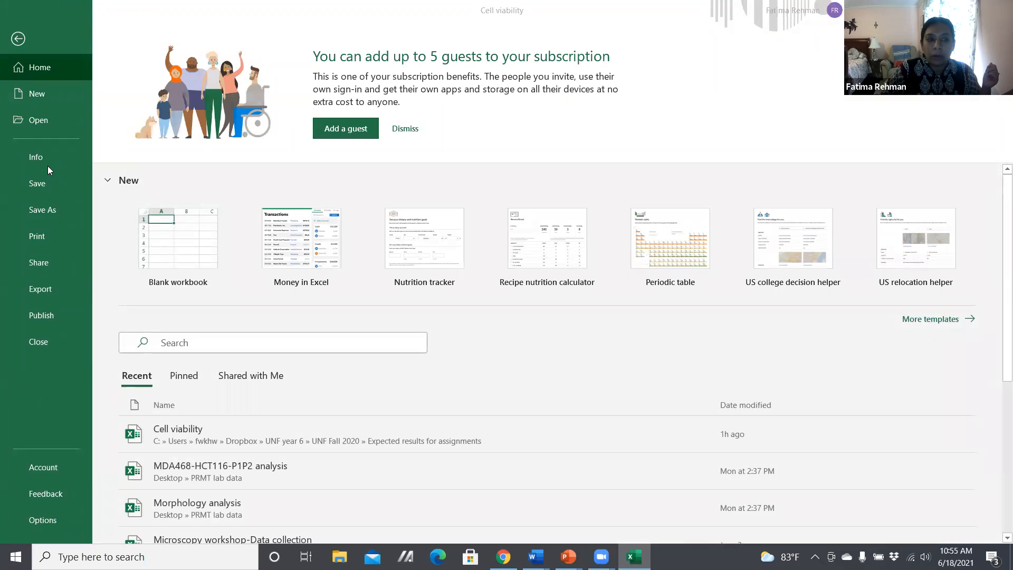
click(40, 520)
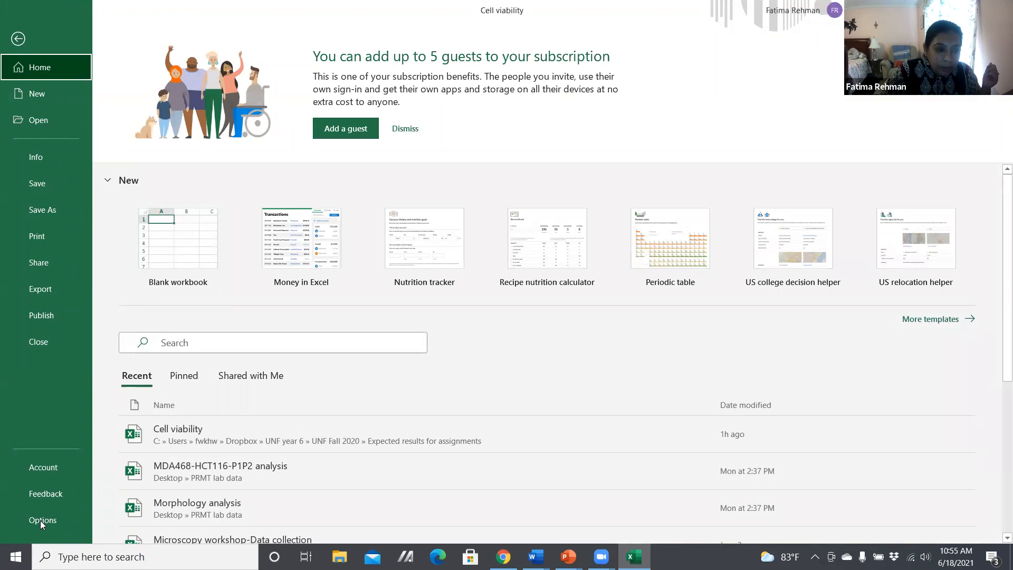
click(41, 520)
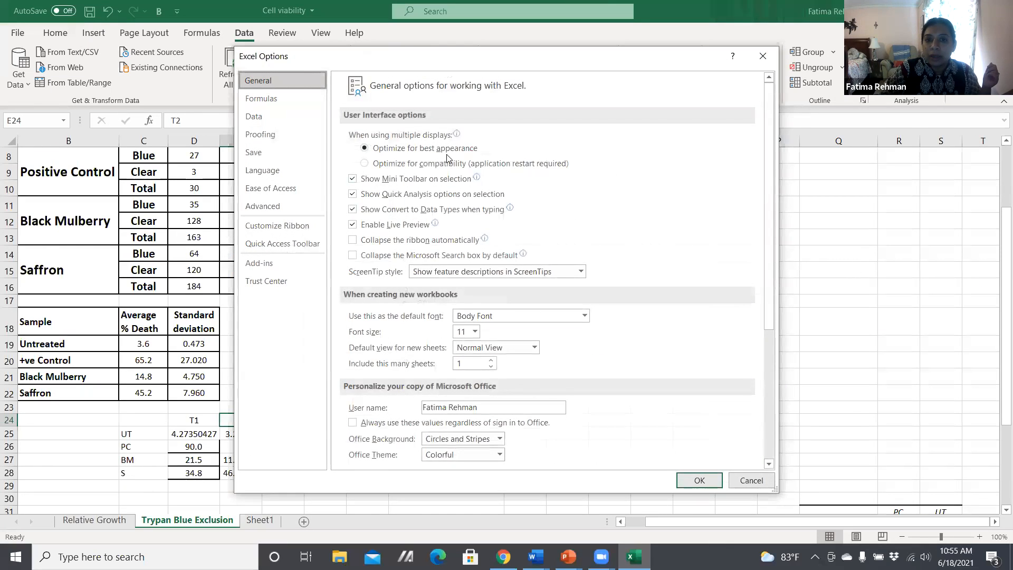
click(250, 265)
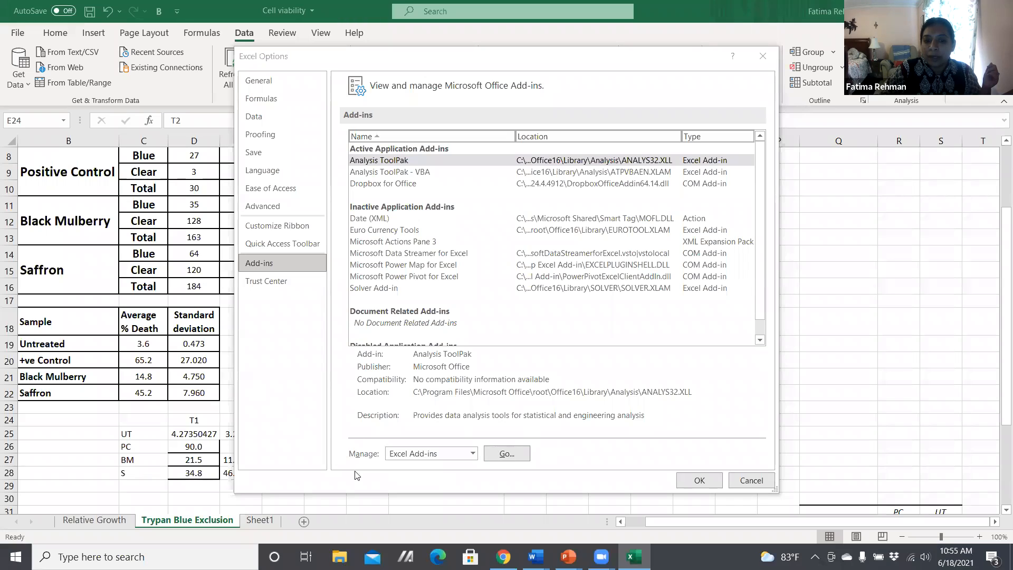
click(507, 458)
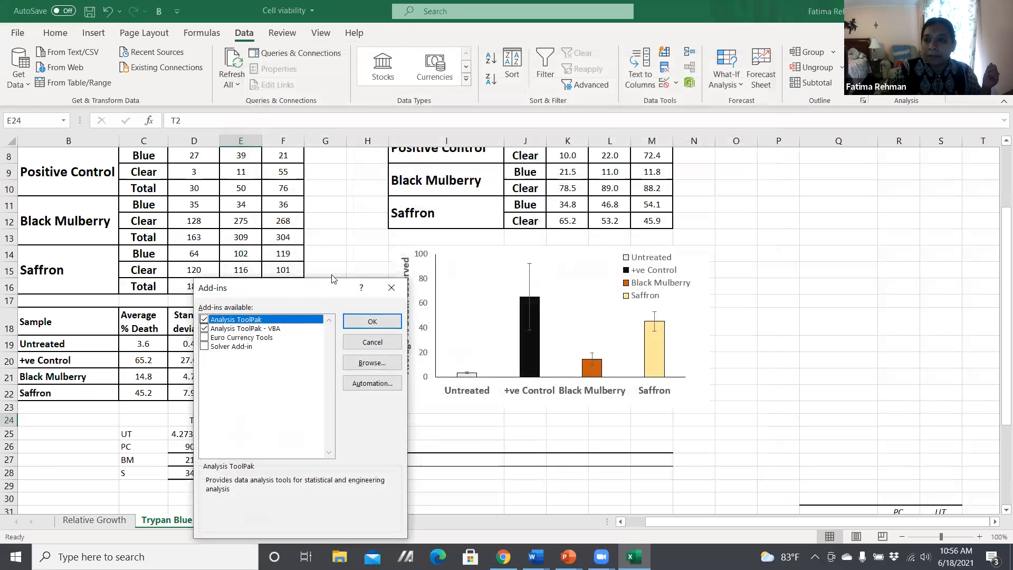
drag(289, 289, 518, 170)
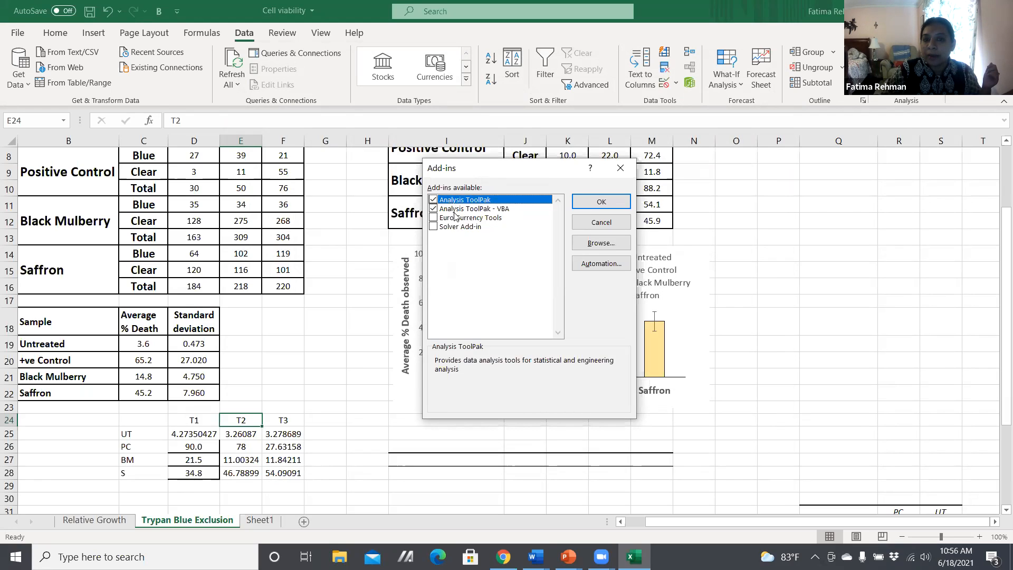
click(600, 209)
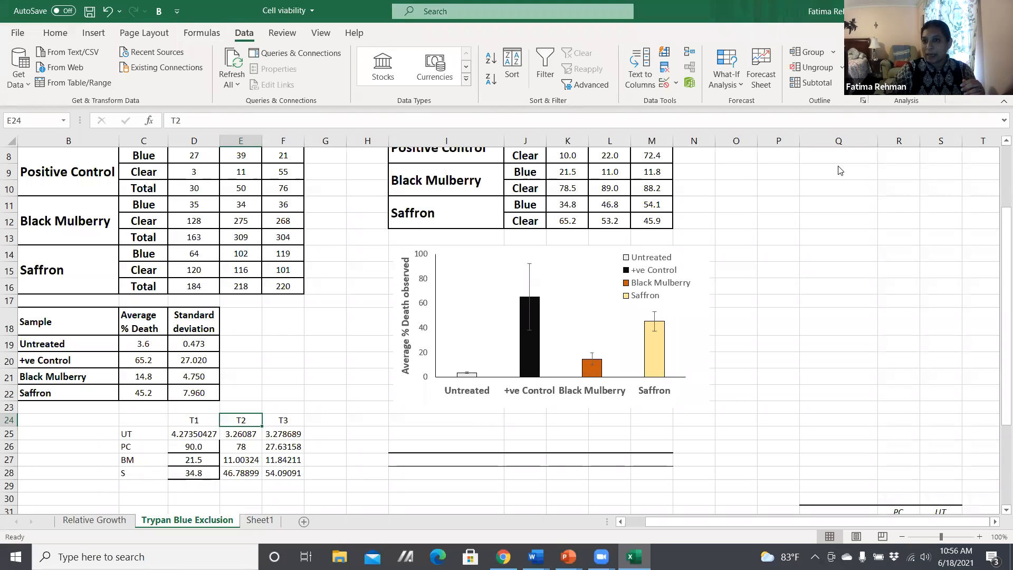
Start an Anova: Single Factor analysis with the labelled triplicate data in C25:F28 as its input range.
click(905, 66)
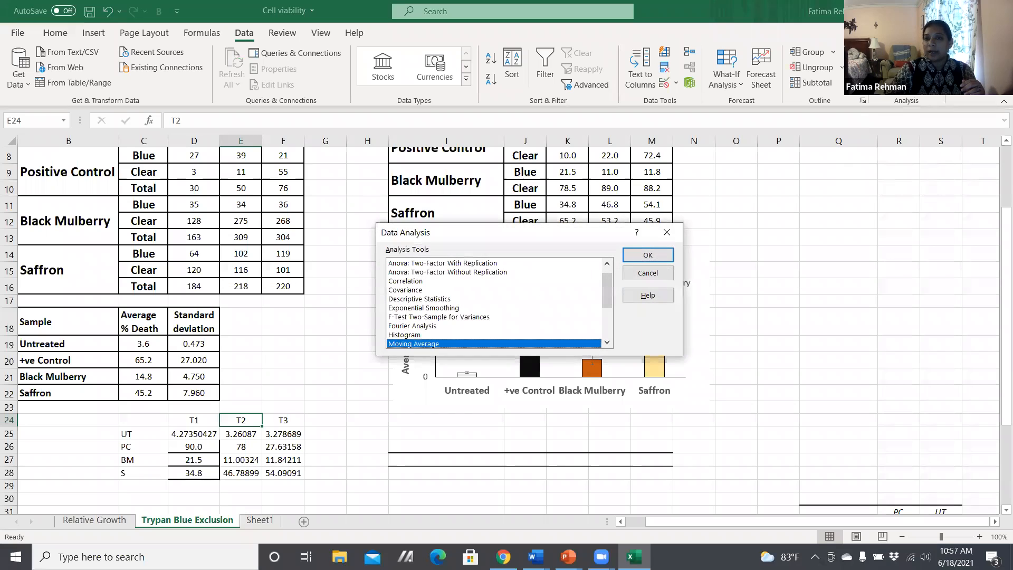
drag(608, 298, 597, 256)
click(402, 263)
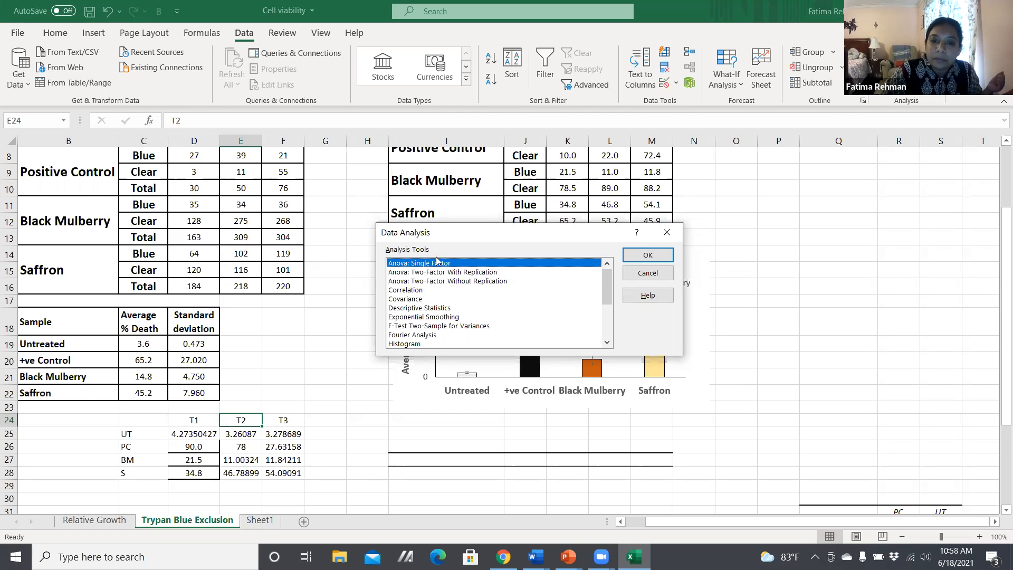
click(649, 255)
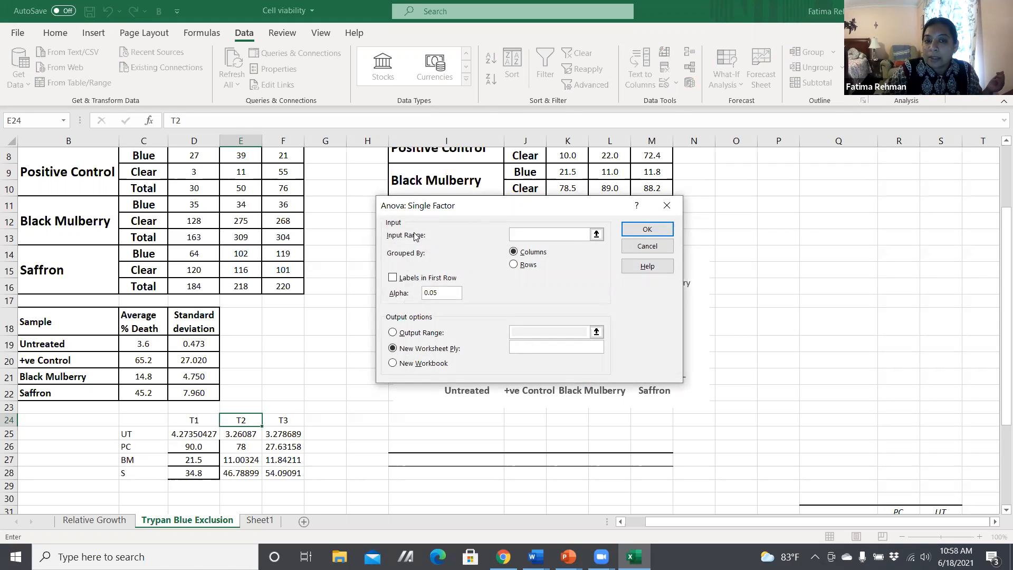
click(596, 235)
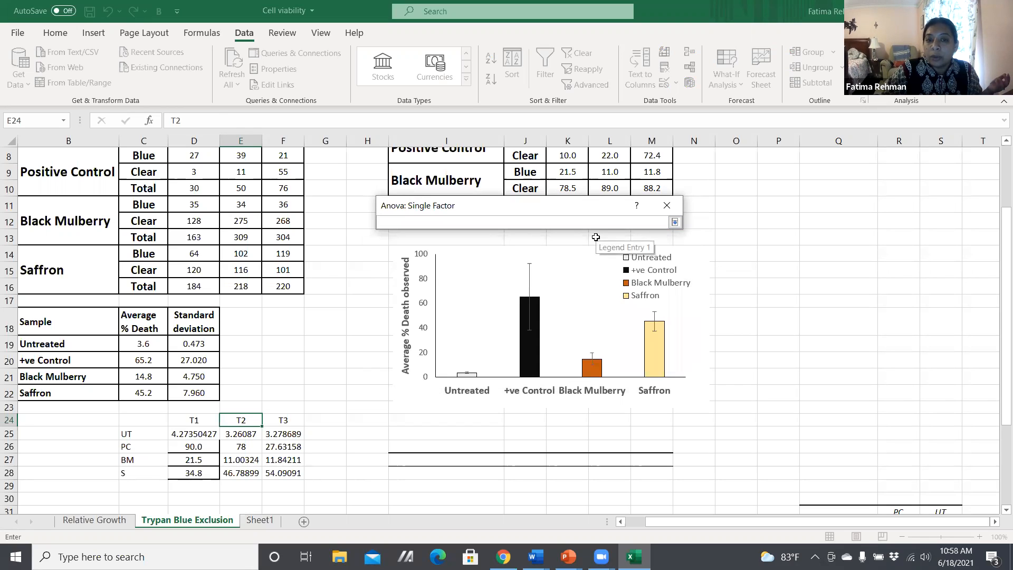
drag(127, 432, 280, 475)
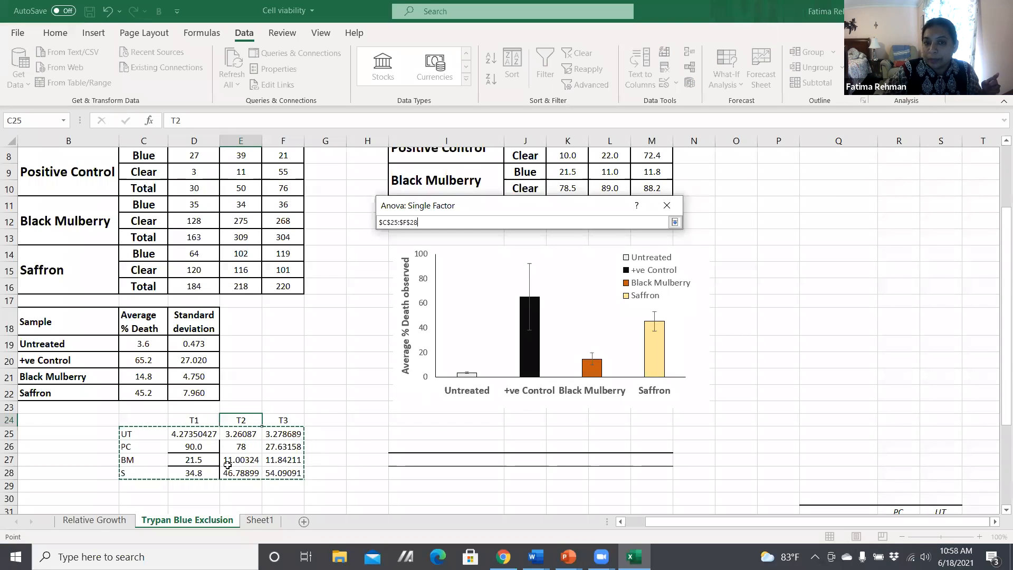
click(675, 223)
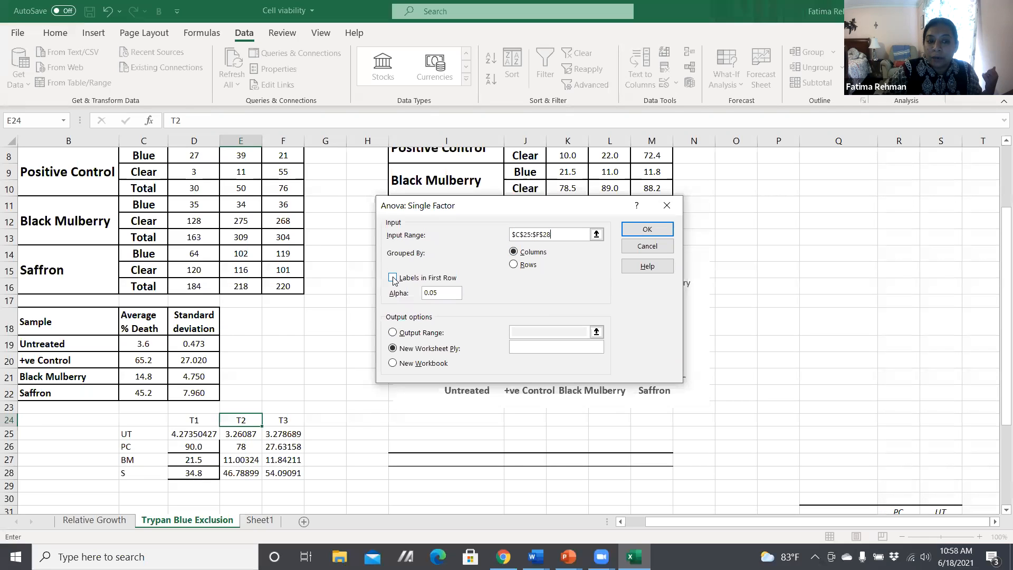
Group the ANOVA input by rows and treat the first column as labels.
click(513, 263)
key(Return)
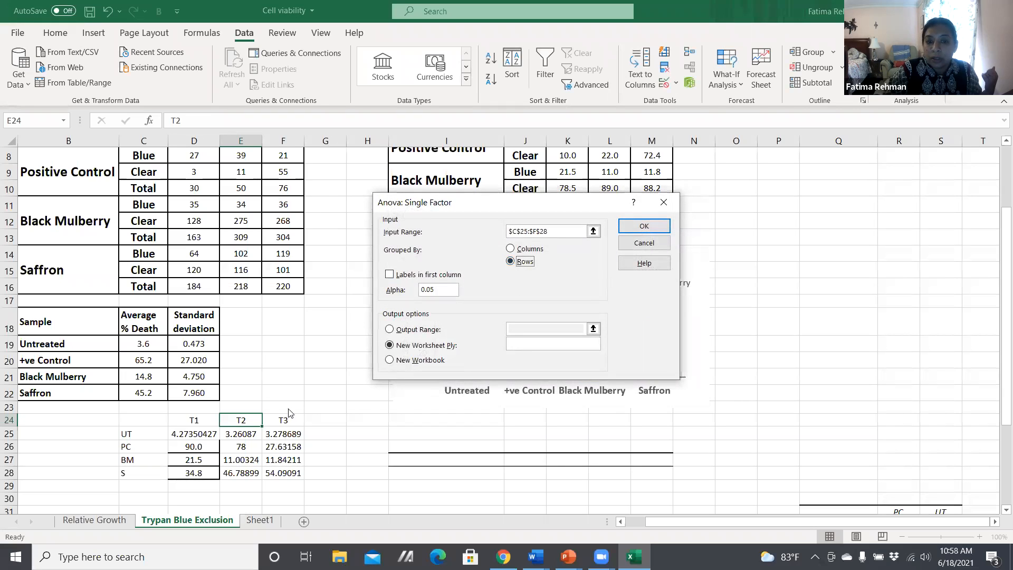
click(391, 274)
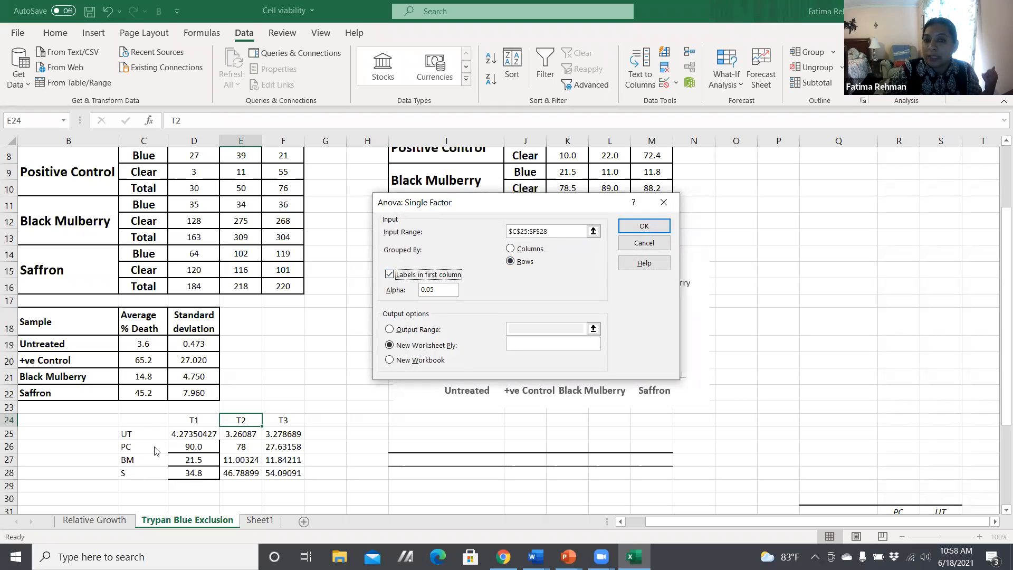
Set the ANOVA output range to cell I24 on the current sheet and run the analysis.
click(389, 329)
click(593, 328)
click(594, 329)
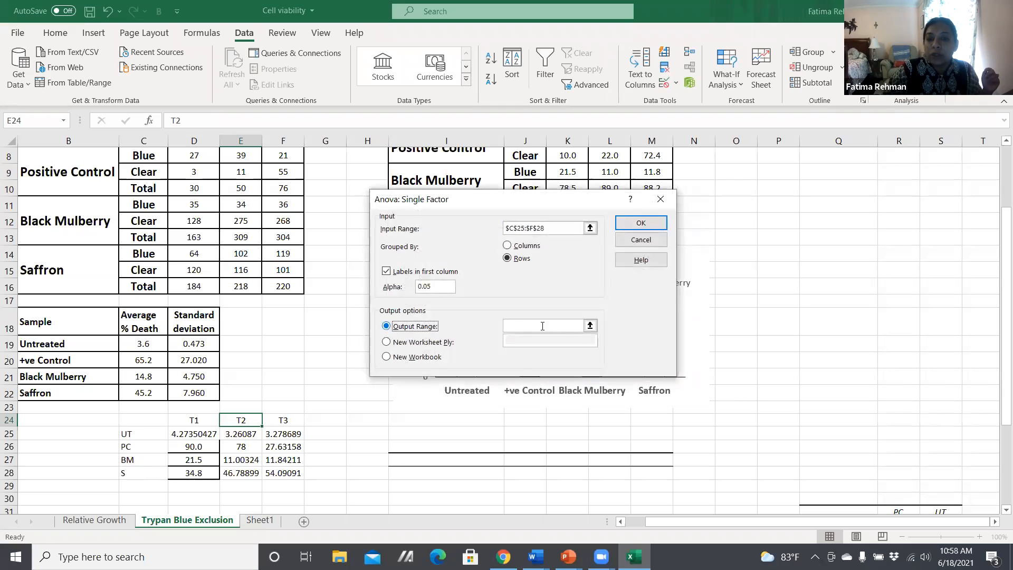
click(596, 327)
click(397, 421)
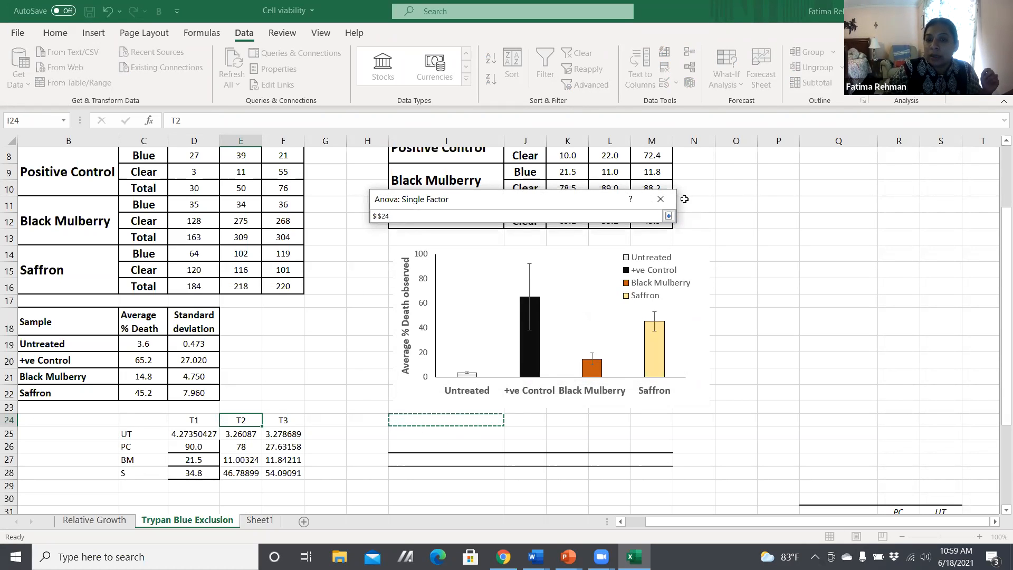
click(668, 216)
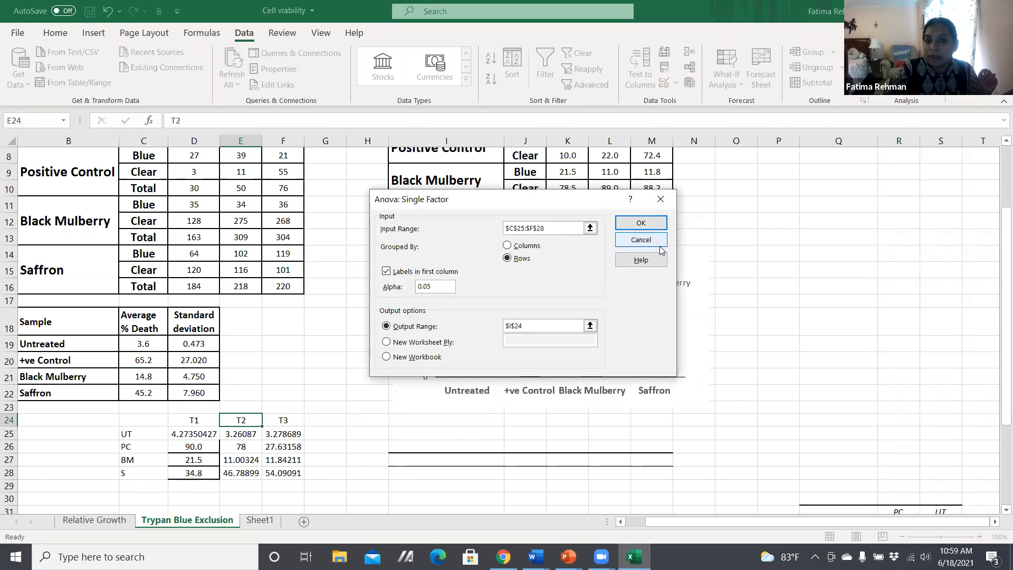
click(641, 224)
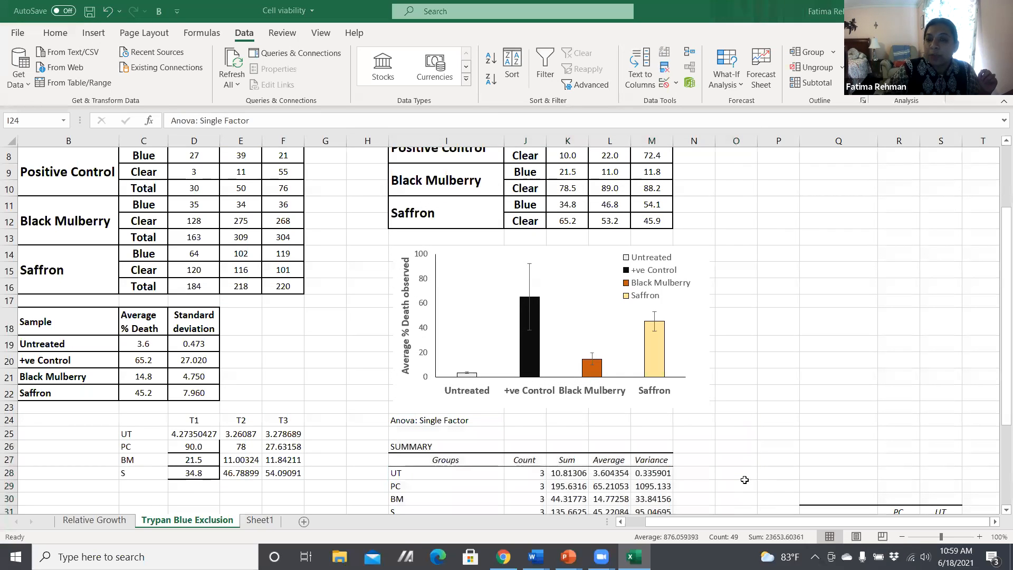
Examine the ANOVA output: the group counts in the summary, the F value and the between-groups P-value.
drag(998, 335, 998, 489)
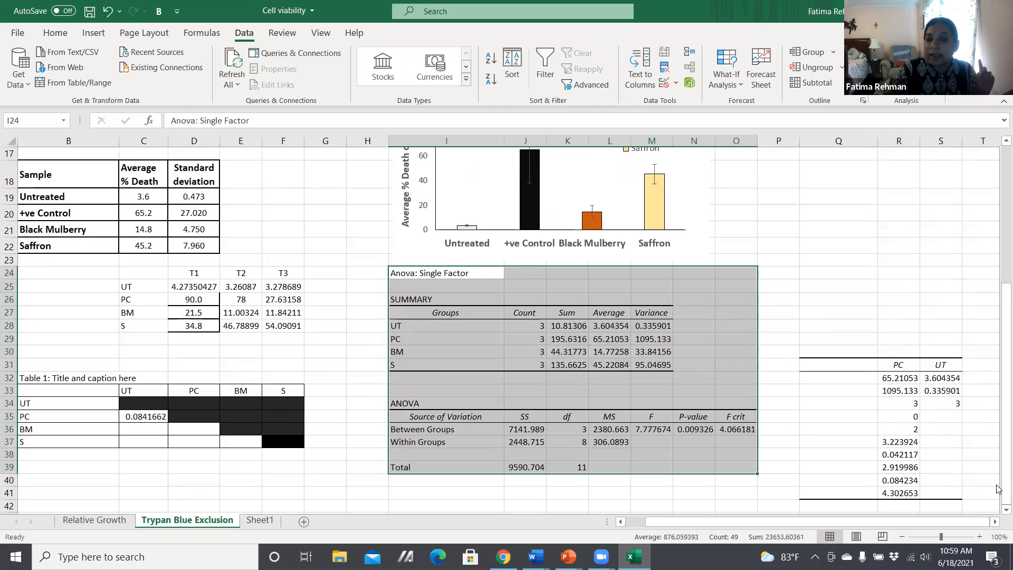
click(489, 364)
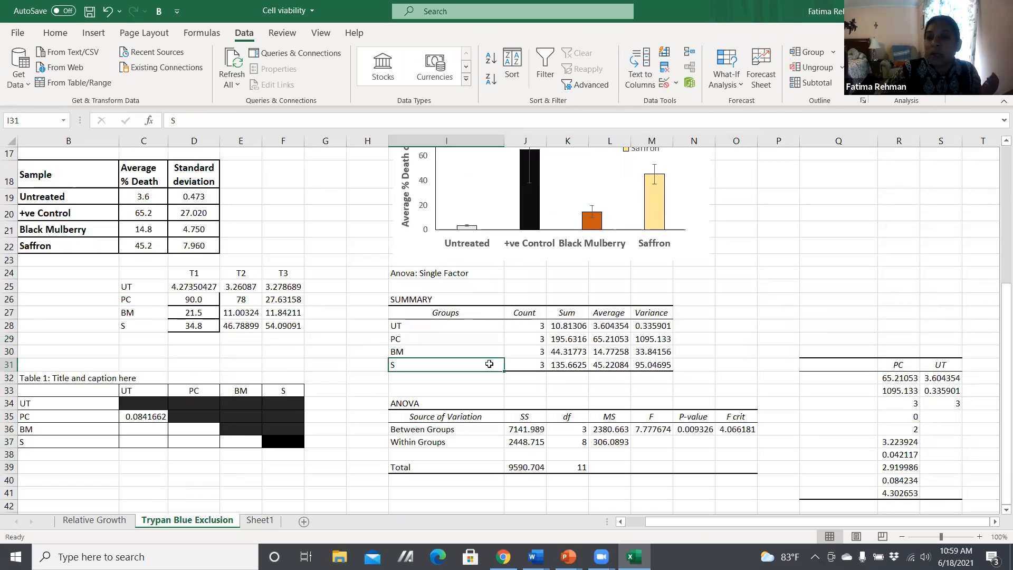
click(688, 259)
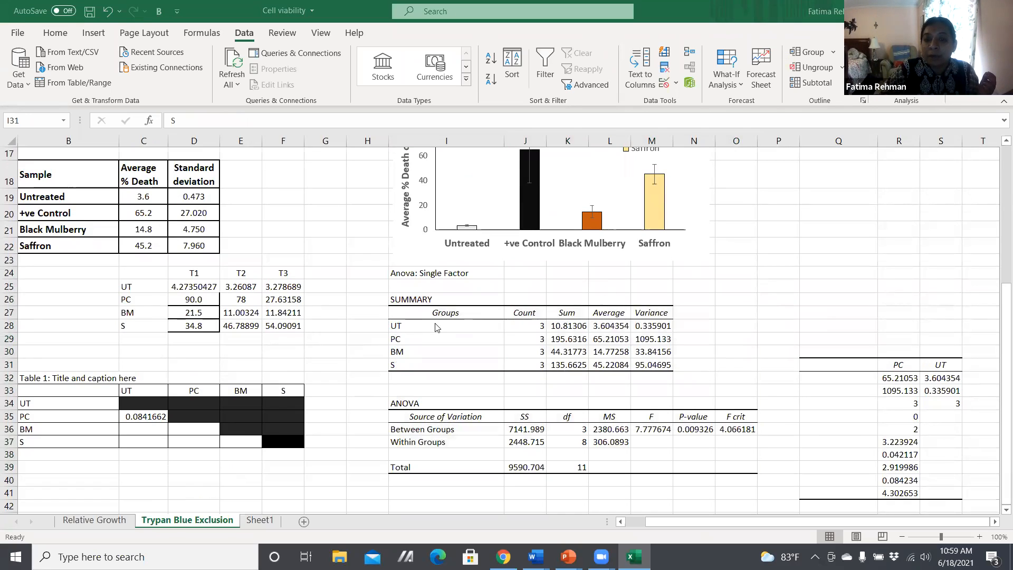
click(397, 328)
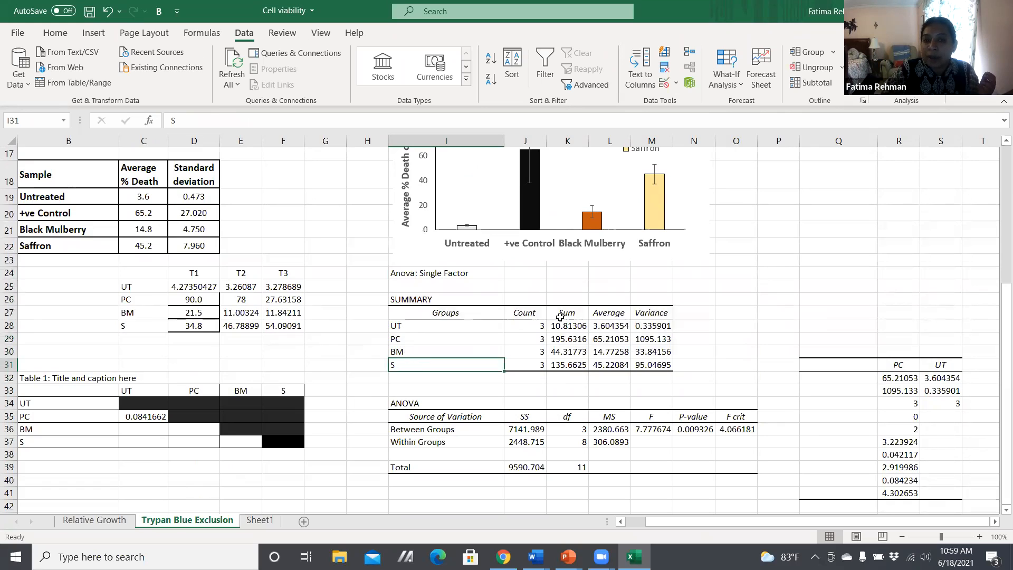
click(539, 325)
mouse_move(535, 364)
mouse_down()
mouse_move(527, 414)
mouse_move(526, 362)
mouse_up()
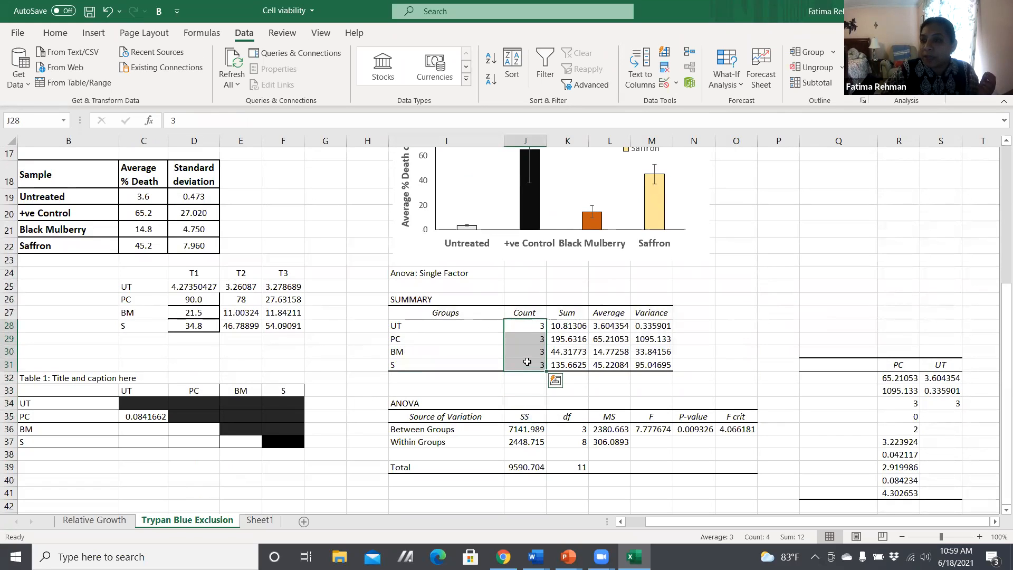
click(650, 243)
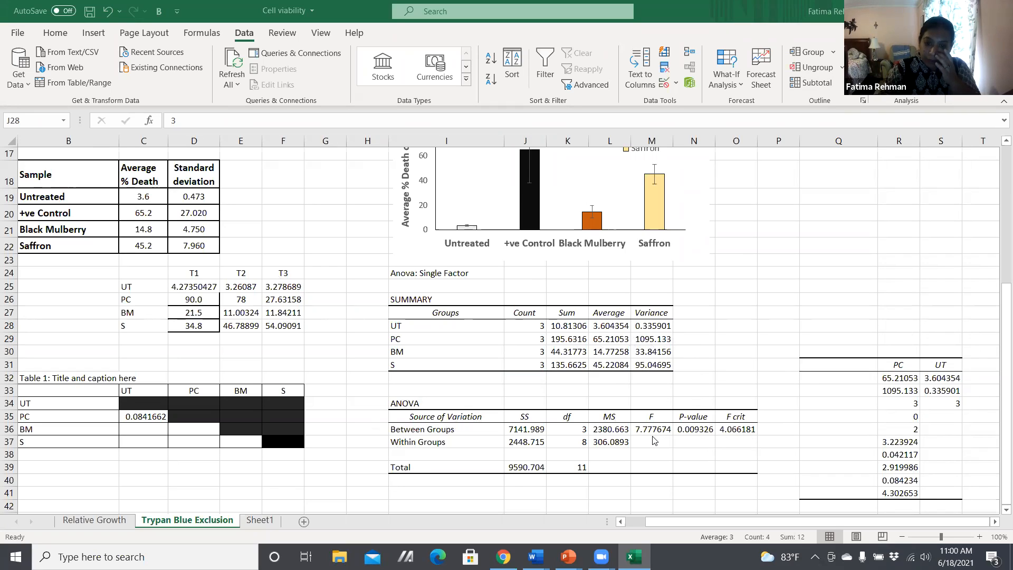
click(693, 429)
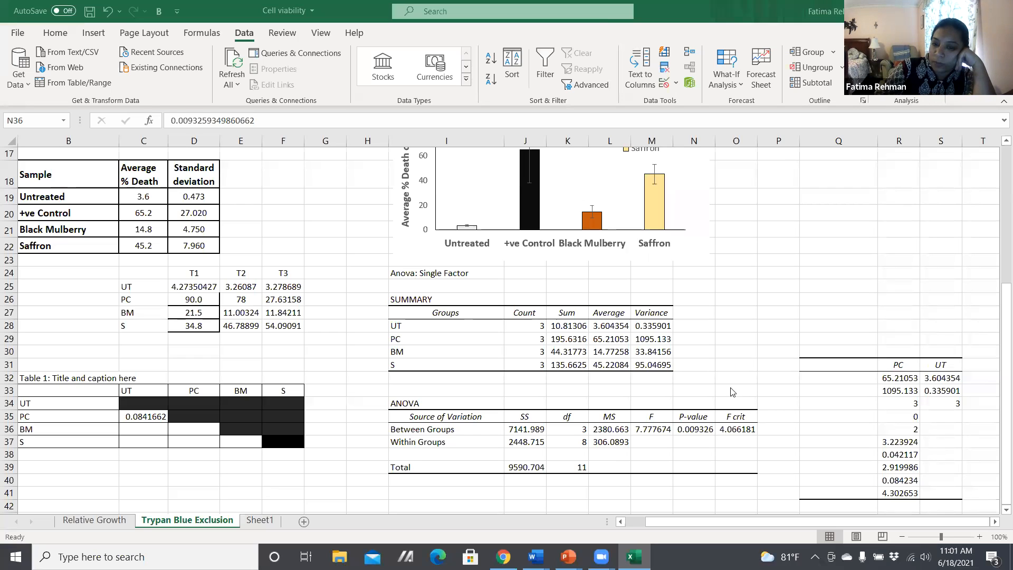
Highlight the between-groups P-value in cell N36 with yellow fill.
click(690, 429)
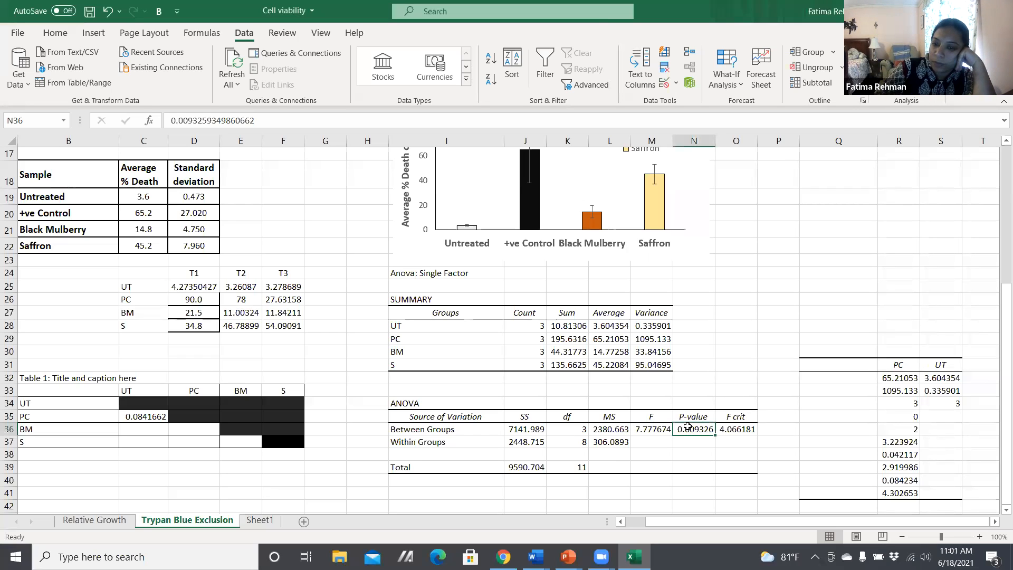
click(55, 33)
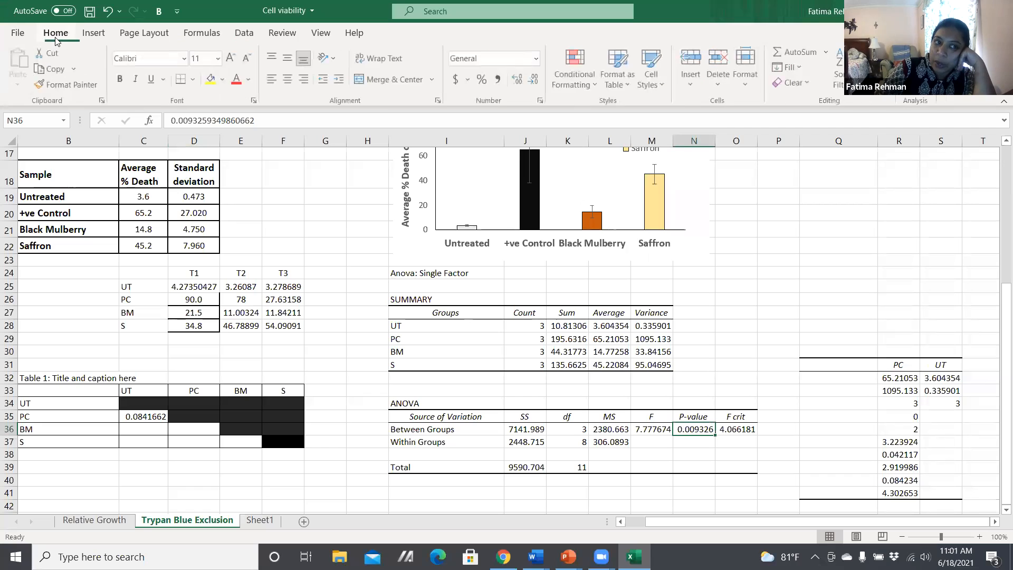
click(216, 83)
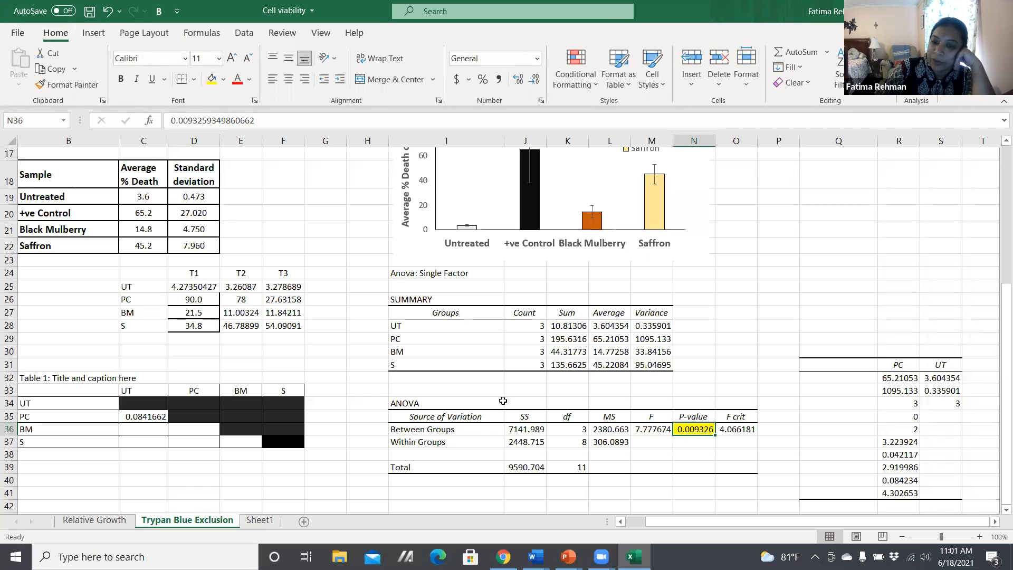
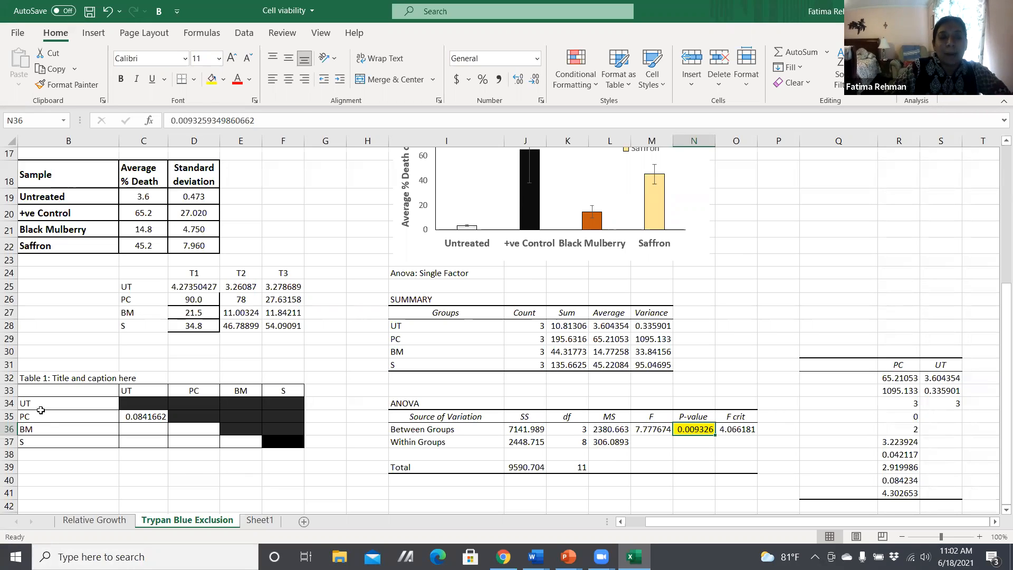
Clear the PC versus UT t-test formula from C35 in Table 1 and check the grid's open comparison cells.
drag(23, 406, 238, 441)
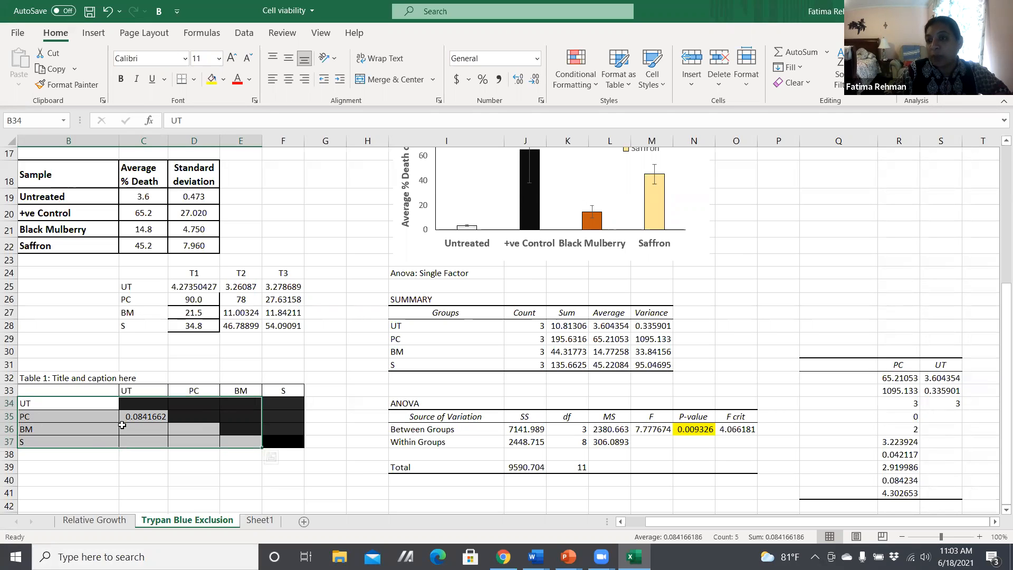
click(64, 422)
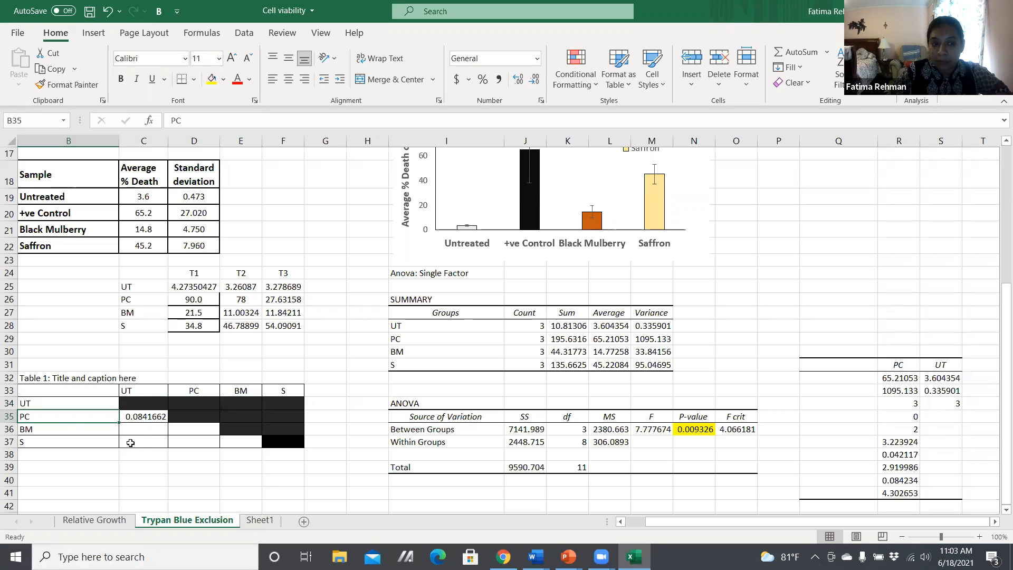
click(151, 416)
key(BackSpace)
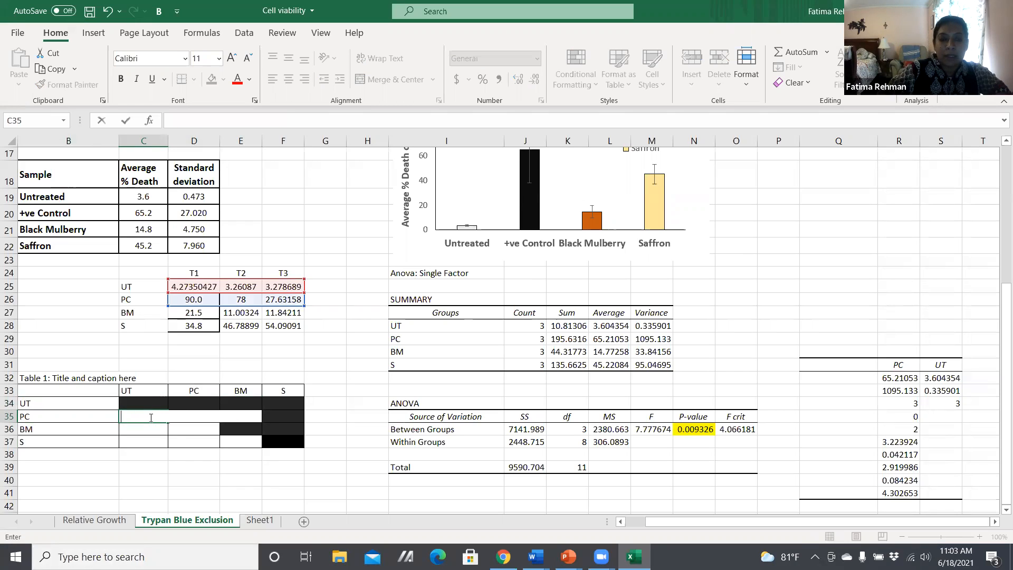
click(195, 440)
click(195, 431)
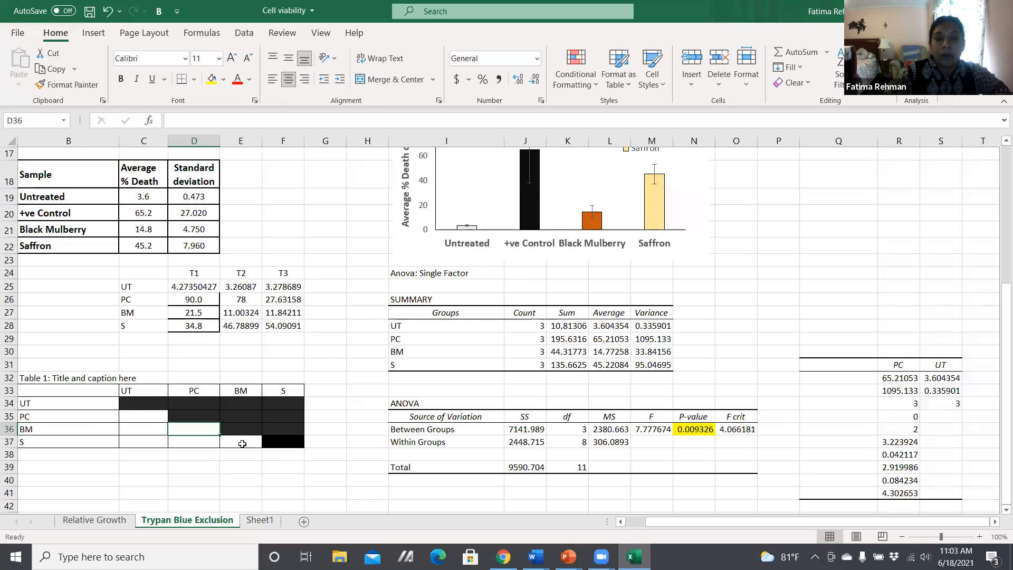
click(245, 441)
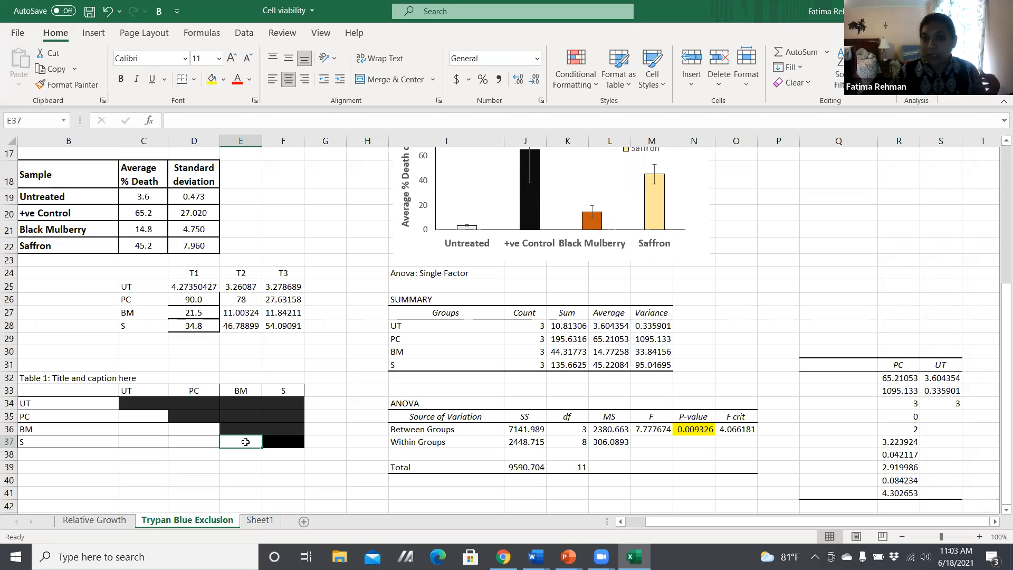
Start a T.TEST formula in C35 comparing the PC triplicates D26:F26 with the UT triplicates D25:F25.
click(141, 416)
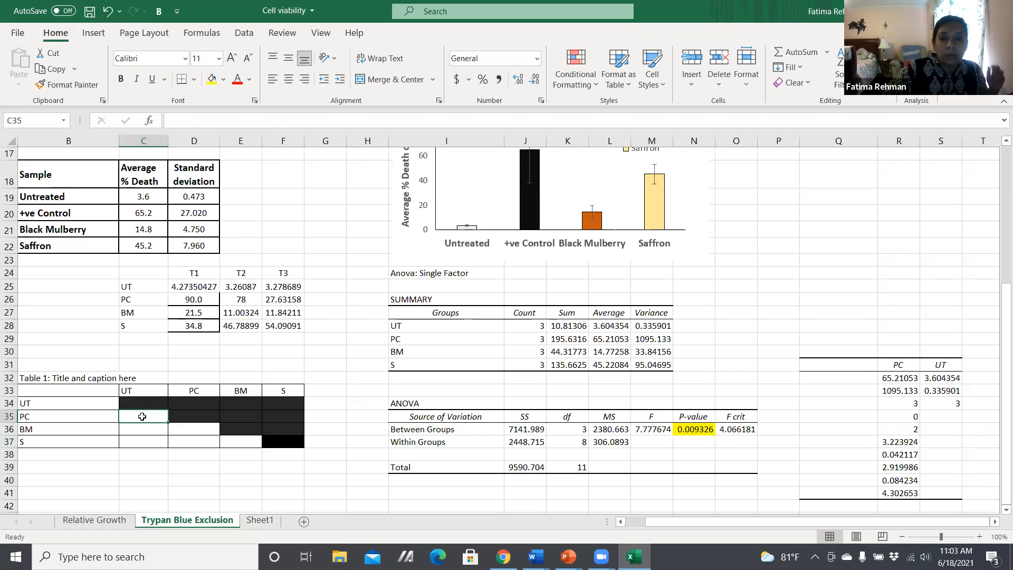
text(=)
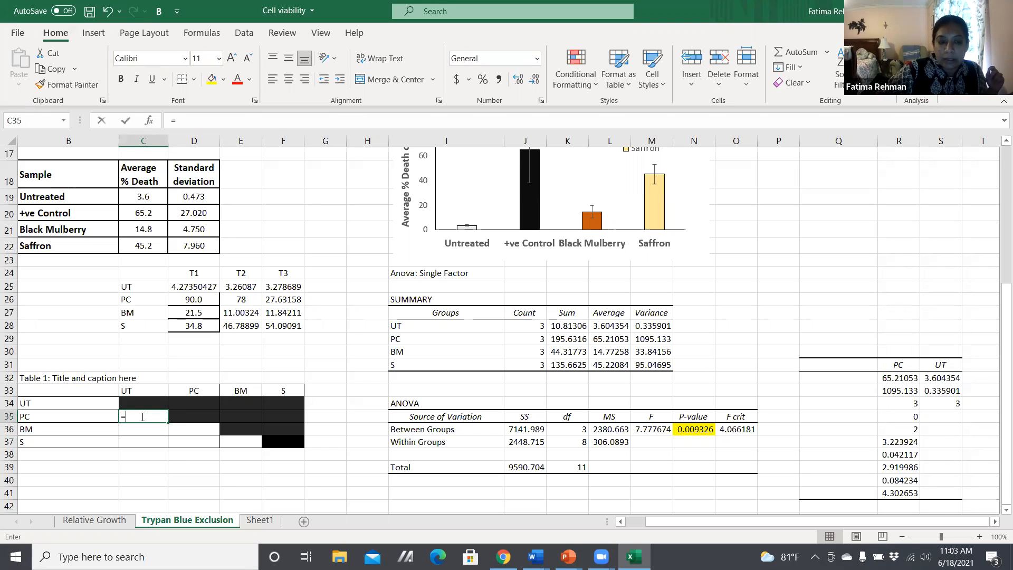
text(t)
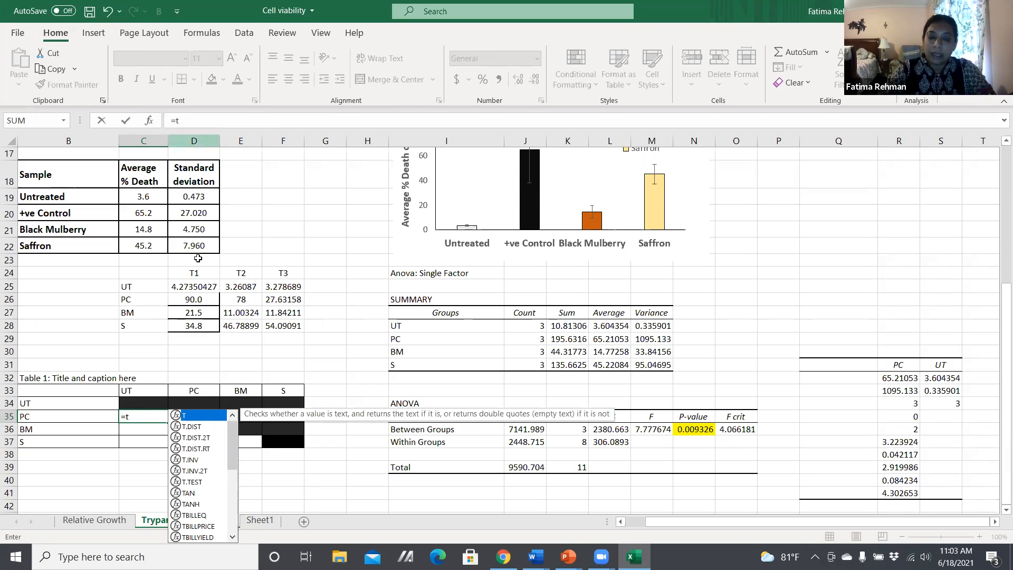
double_click(188, 486)
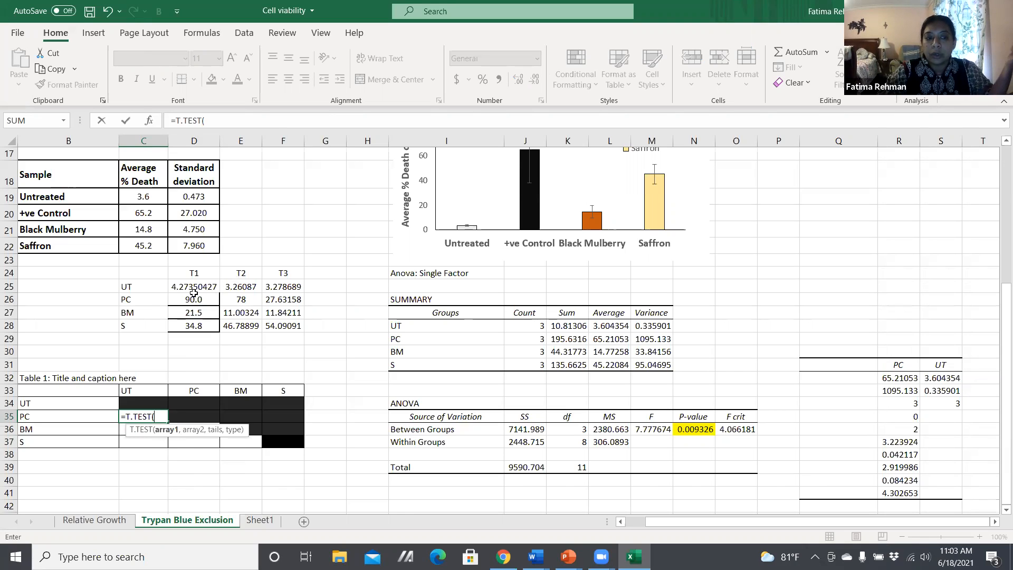
drag(185, 302, 282, 308)
text(,)
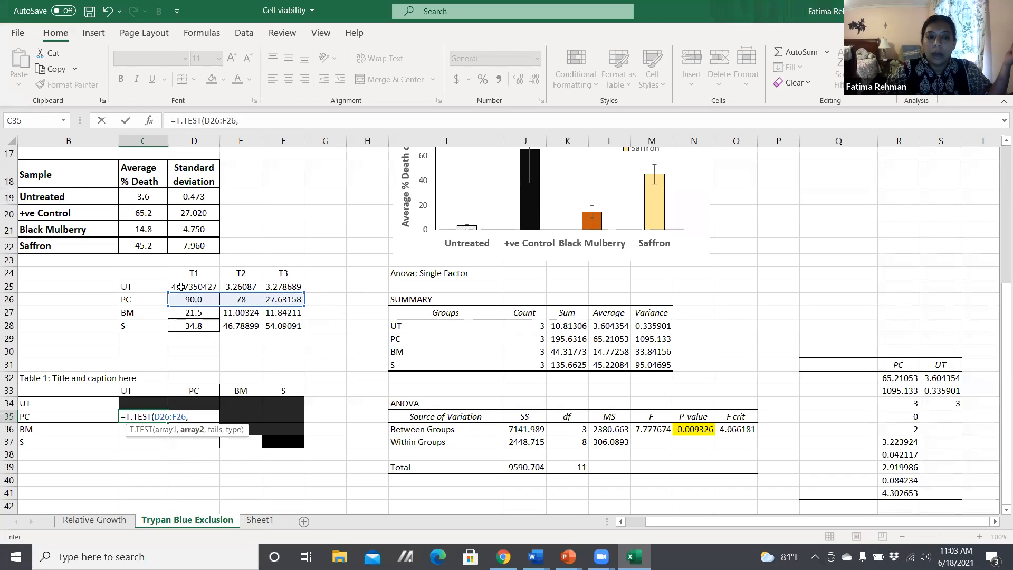
drag(181, 287, 284, 288)
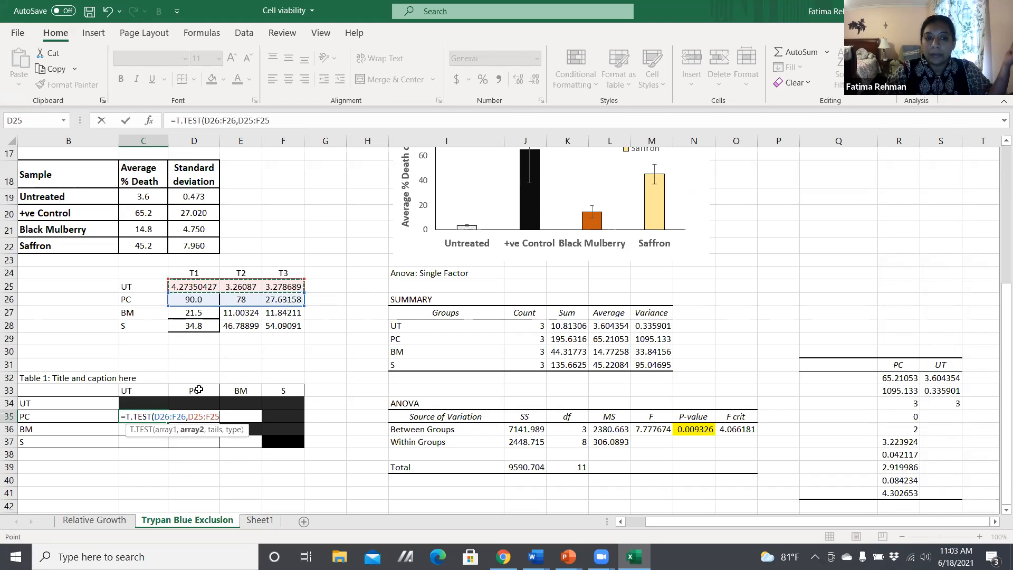
Complete the PC versus UT t-test in C35 with a one-tailed distribution (1) and two-sample unequal variance (type 3).
text(,)
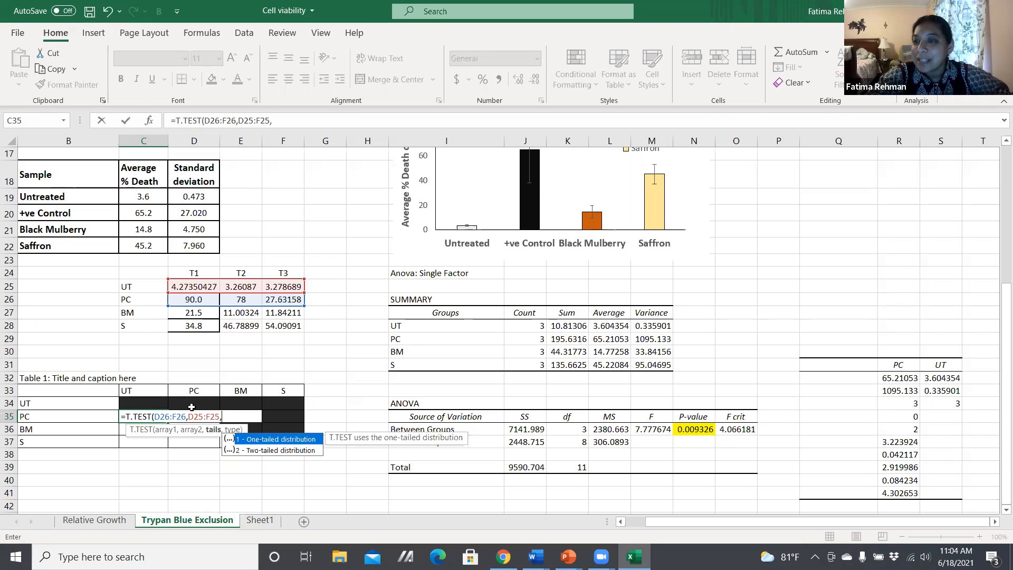
double_click(266, 440)
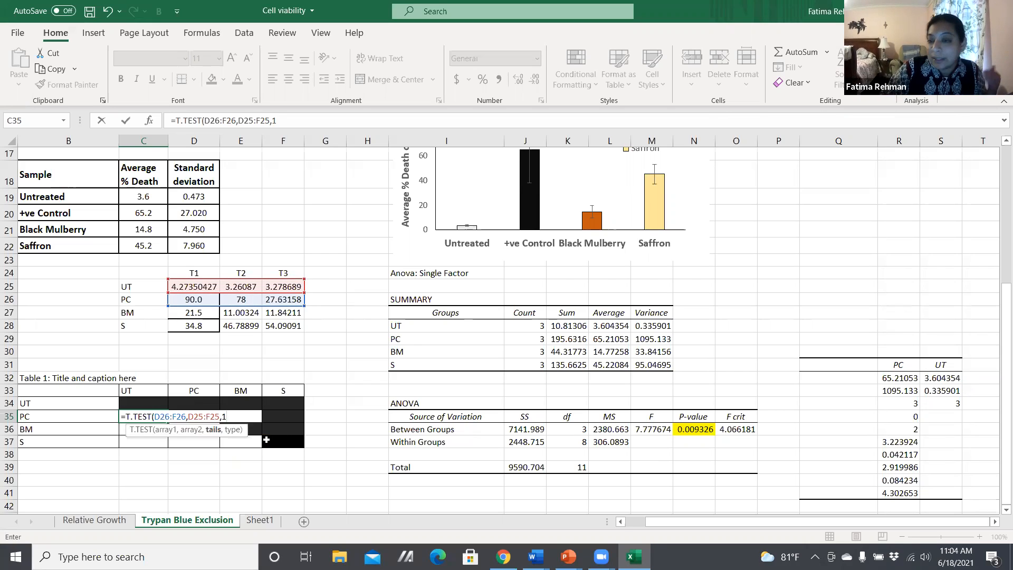
text(,)
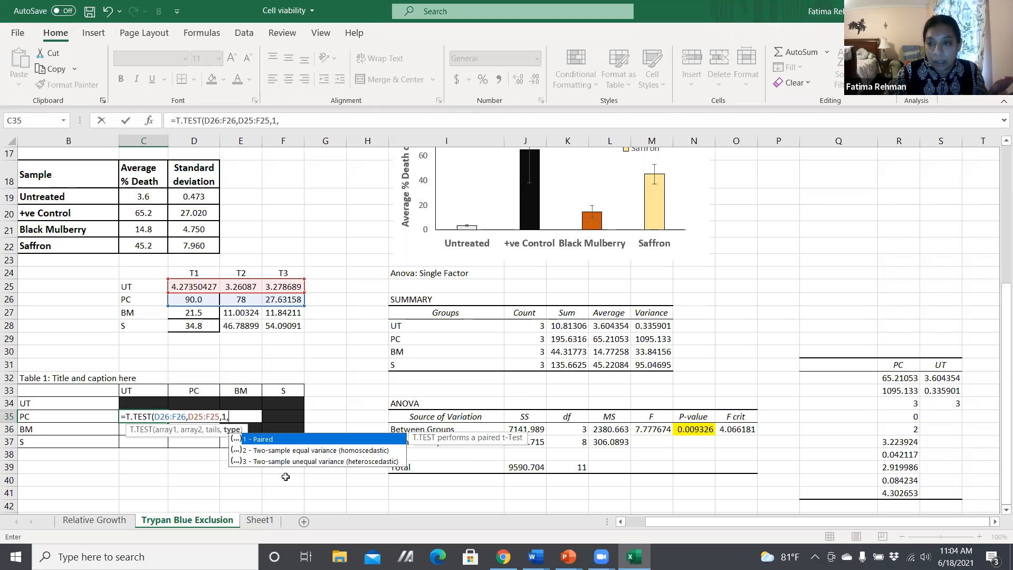
key(Escape)
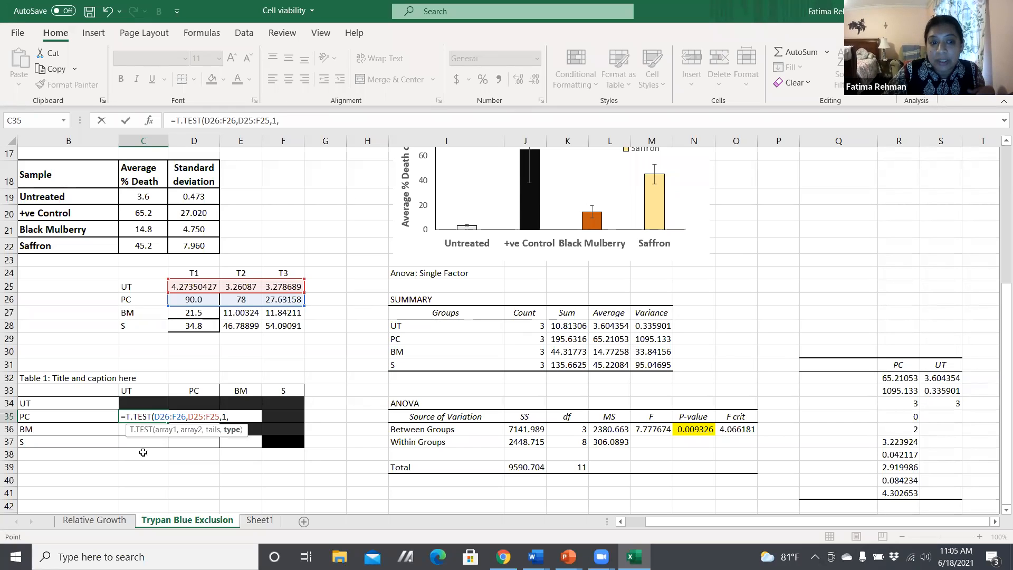
click(234, 418)
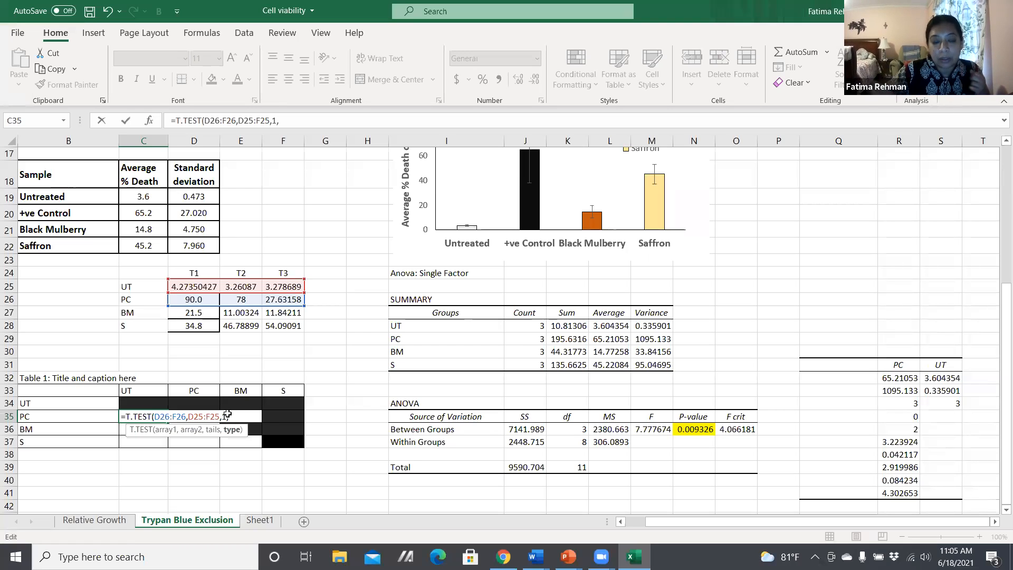
text(3)
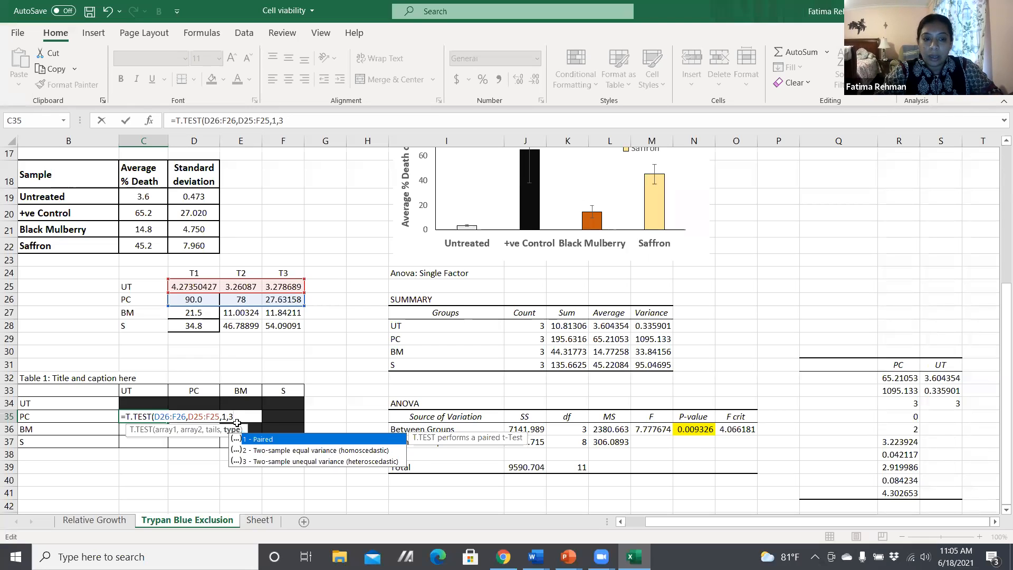
text())
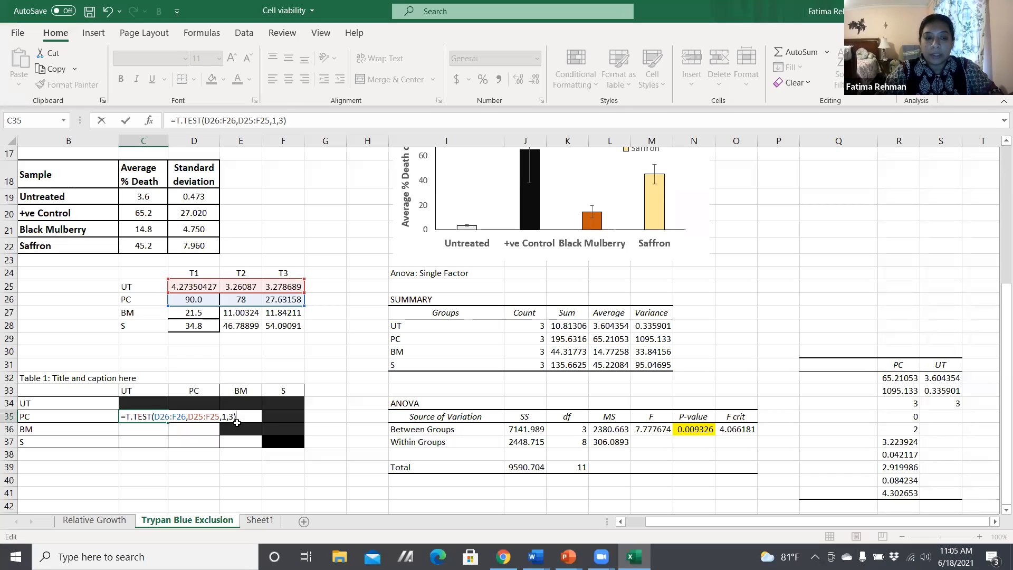
key(Return)
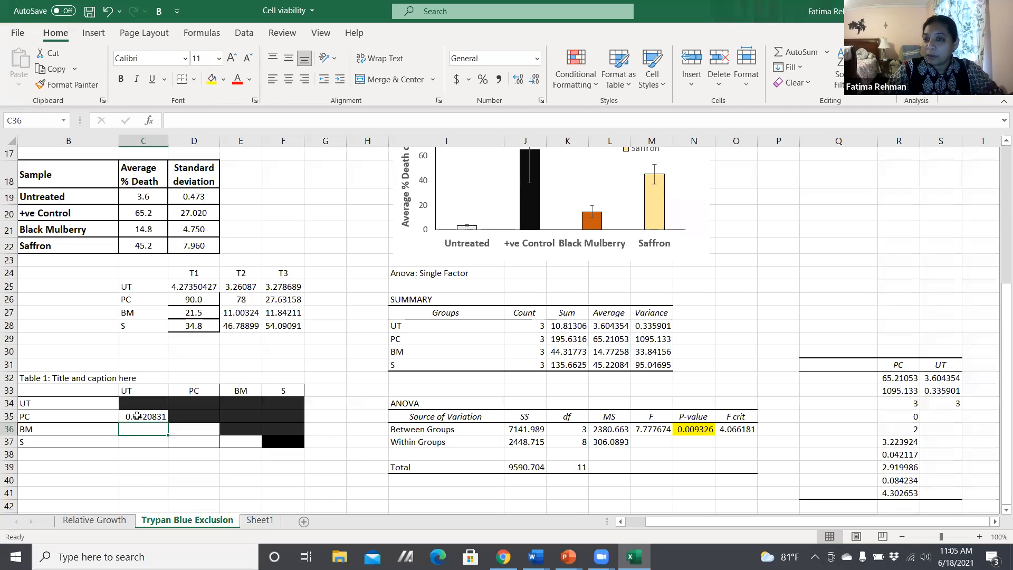
click(213, 80)
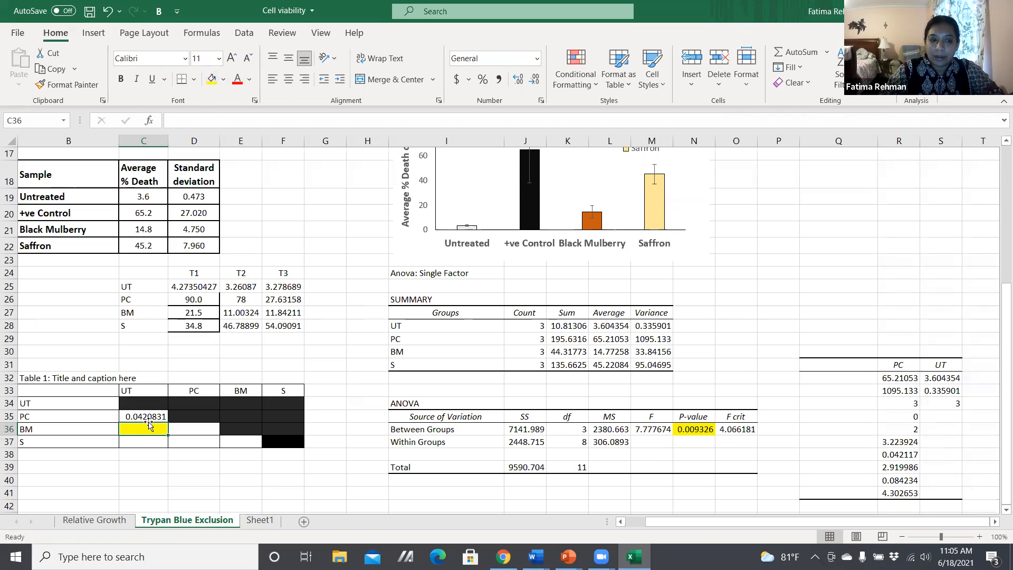
click(224, 80)
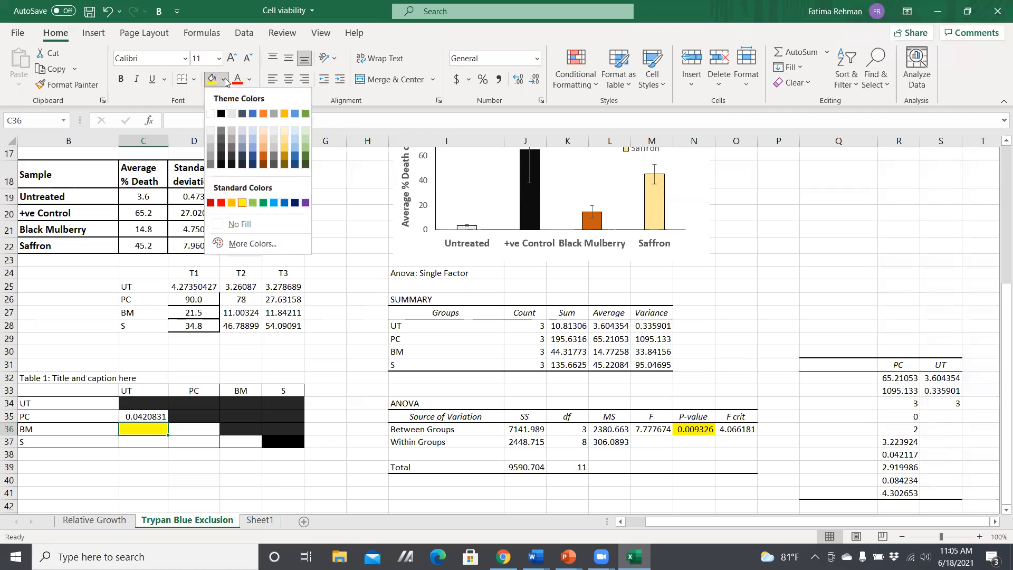
click(242, 226)
Highlight the PC versus UT P-value in C35 of Table 1 with yellow fill.
click(149, 417)
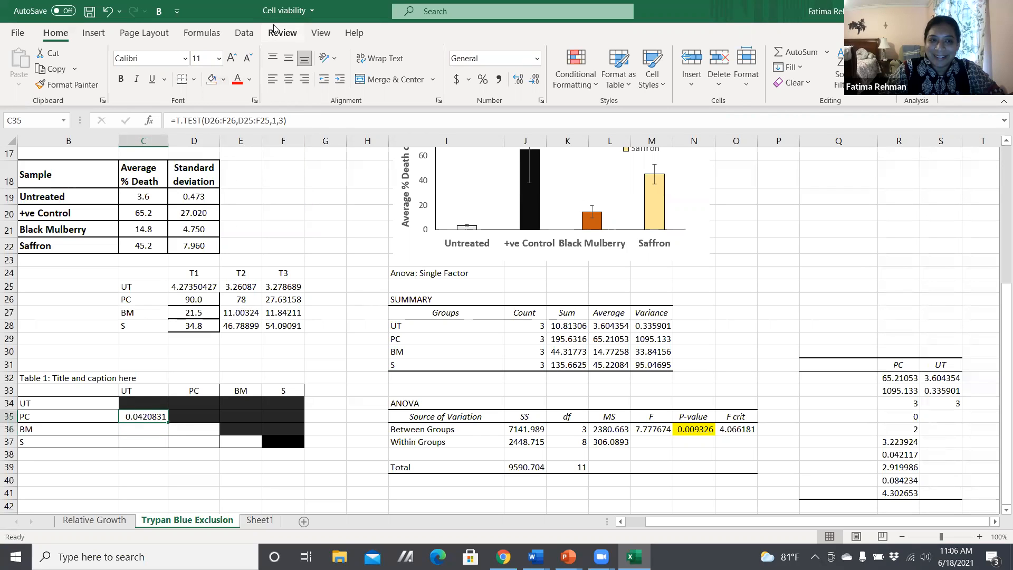
click(225, 80)
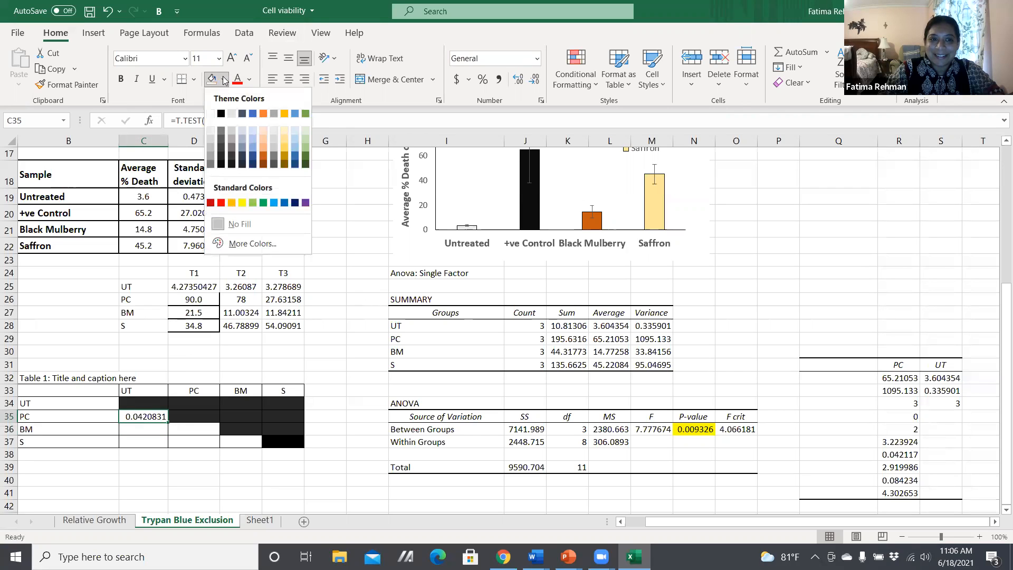
click(242, 203)
Start a T.TEST formula in C36 comparing the BM triplicates D27:F27 with the UT triplicates D25:F25.
click(141, 427)
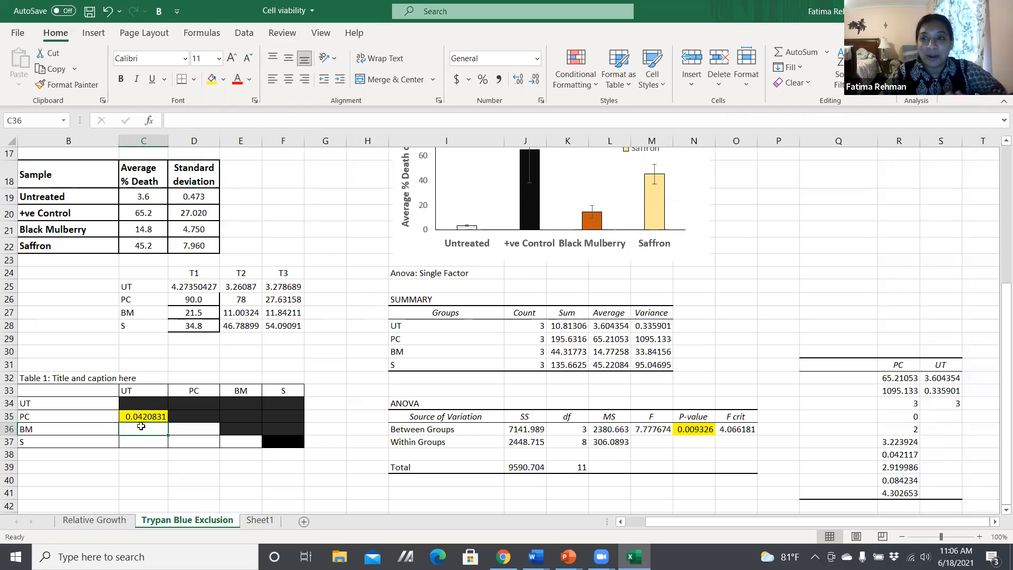
text(=)
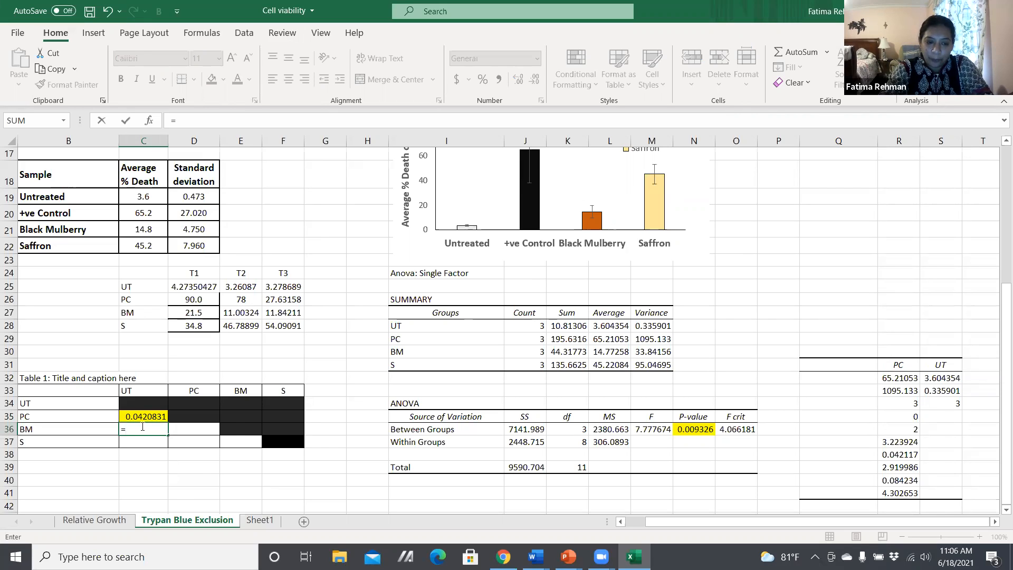
text(t)
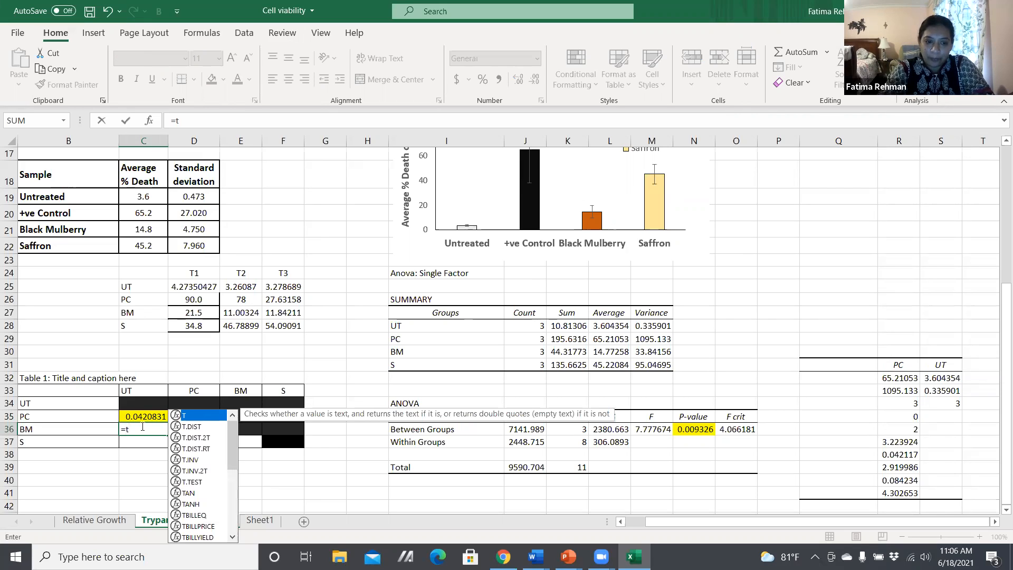
click(188, 482)
double_click(187, 482)
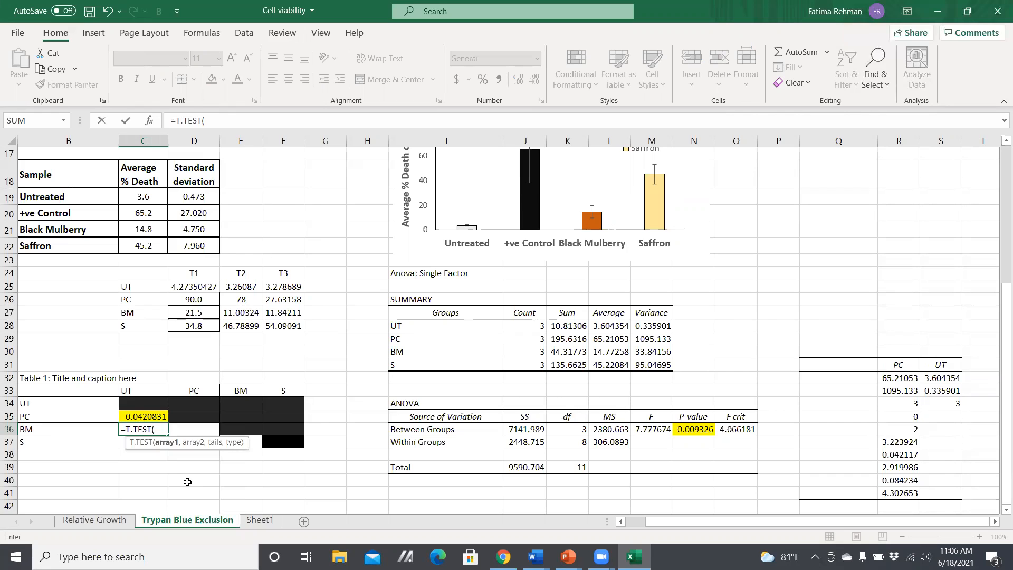
drag(193, 312, 284, 312)
text(,)
drag(179, 290, 275, 292)
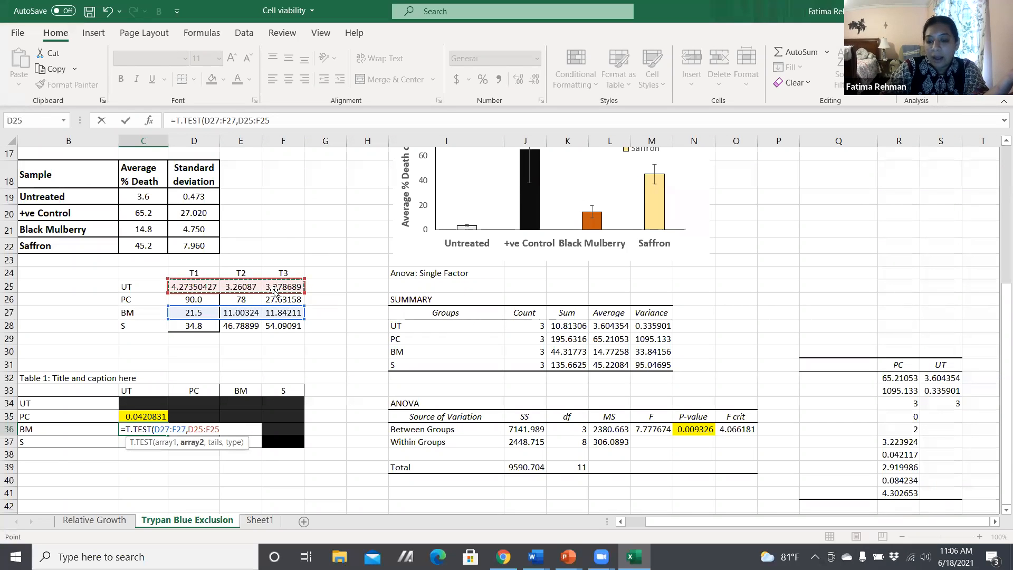
Complete the BM versus UT t-test in C36 with 2 tails and two-sample unequal variance (type 3).
text(,)
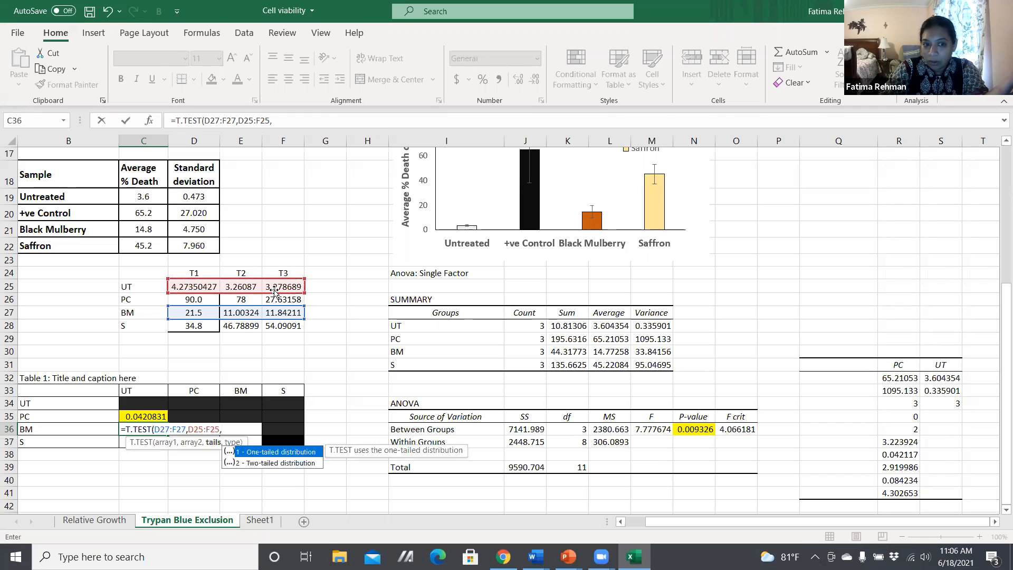
text(2)
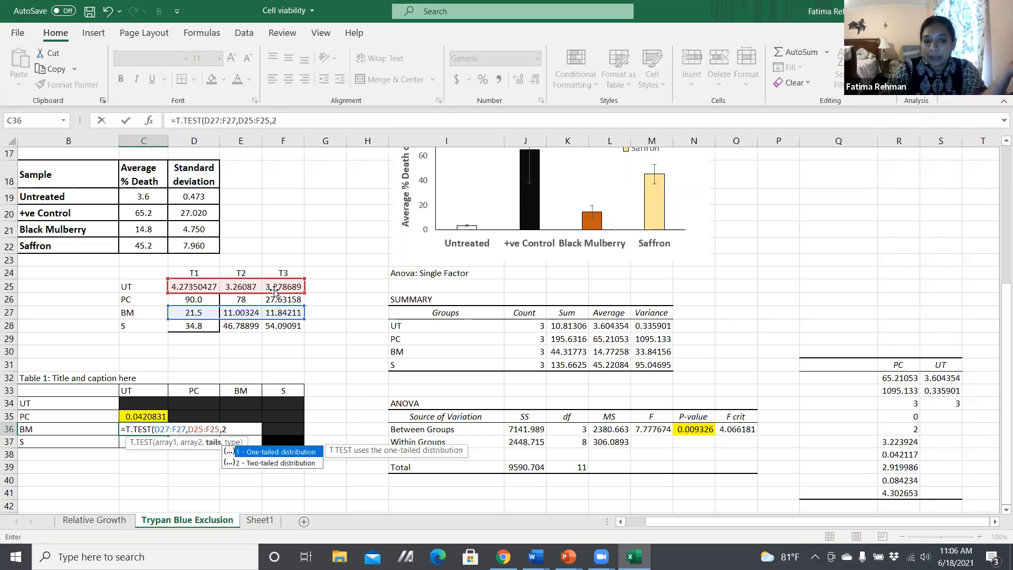
text(,)
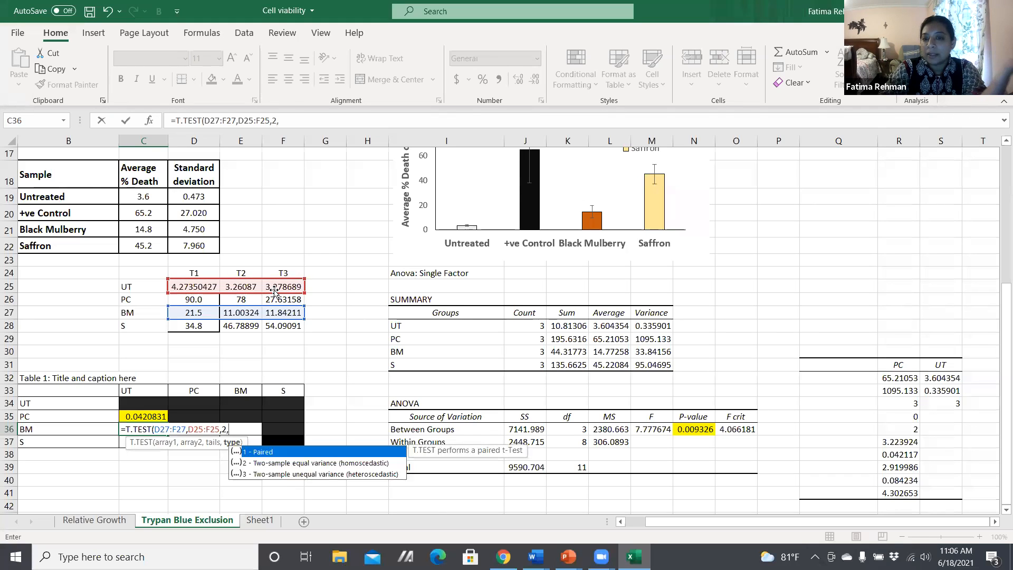
text(3)
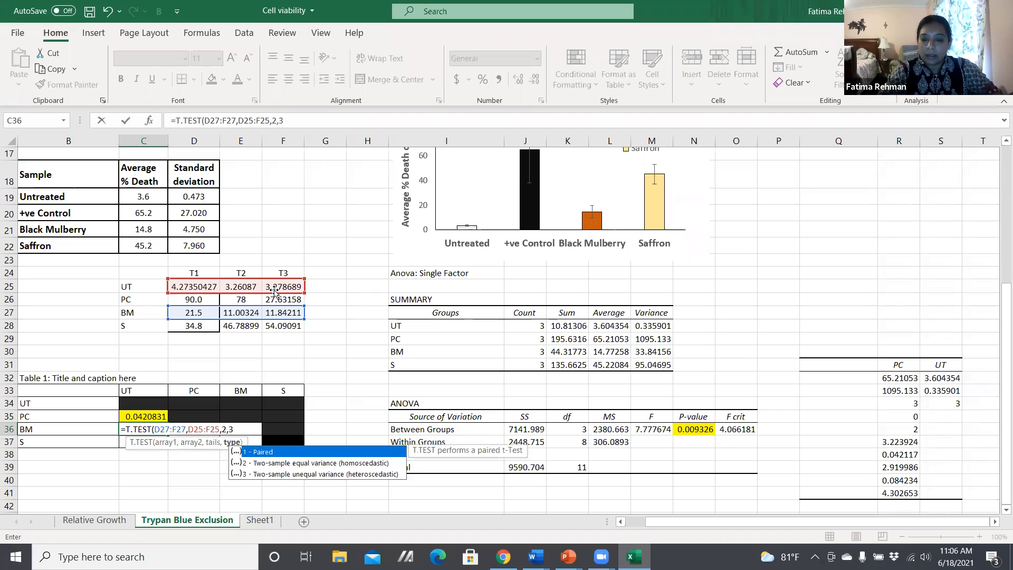
text())
key(Return)
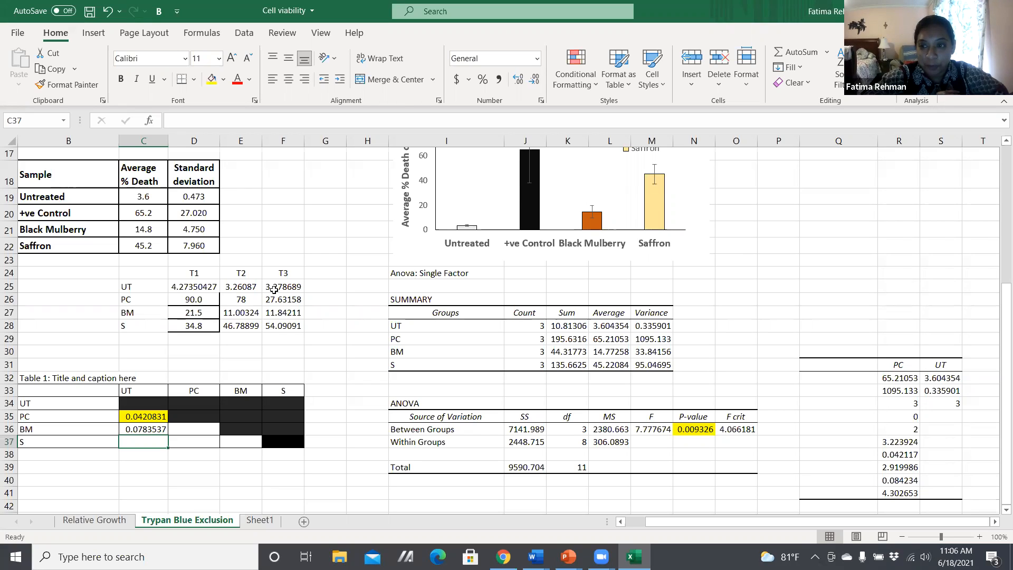
Start a T.TEST formula in C37 comparing the S triplicates D28:F28 with the UT triplicates D25:F25.
text(=)
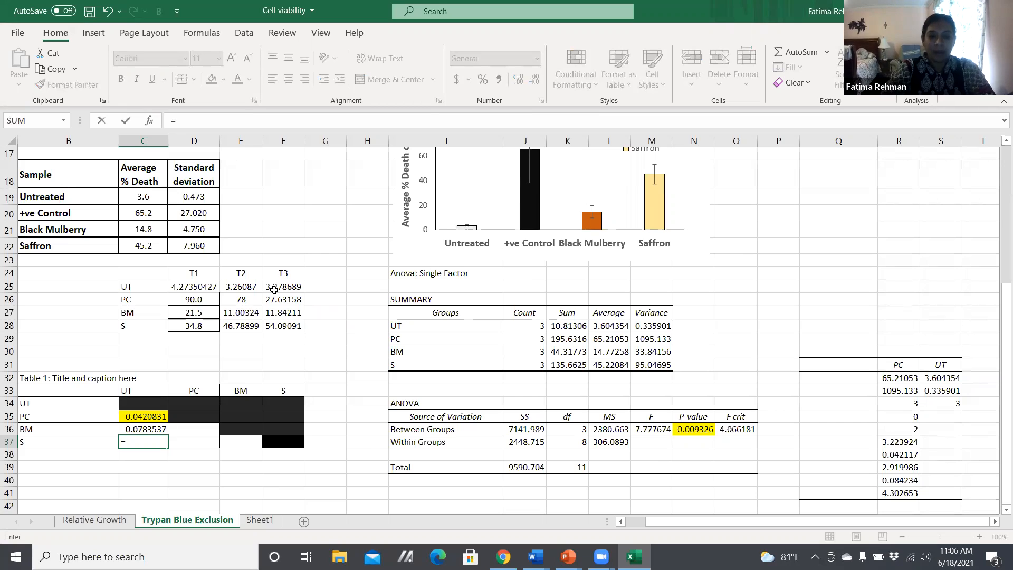
text(t.test)
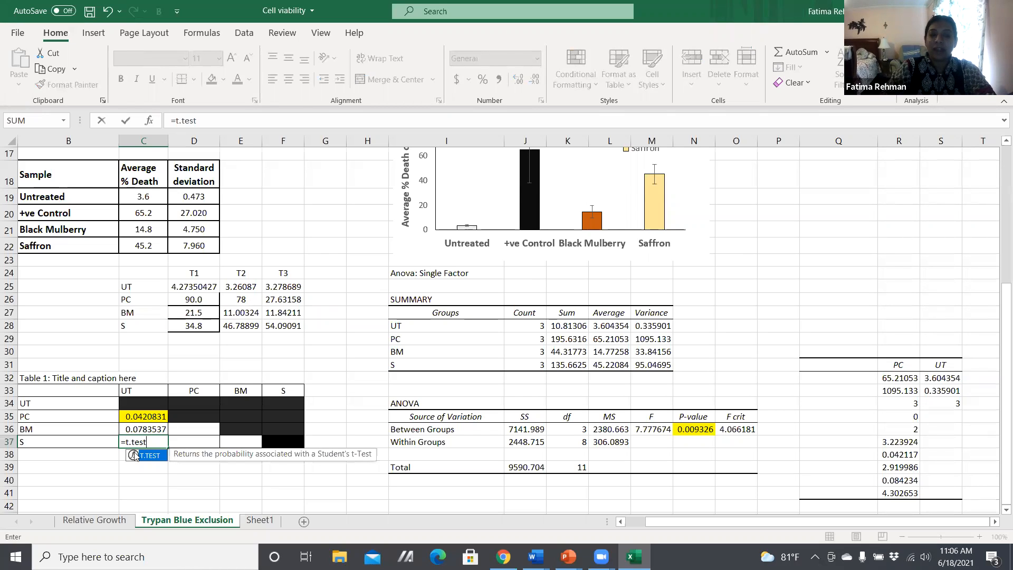
double_click(134, 455)
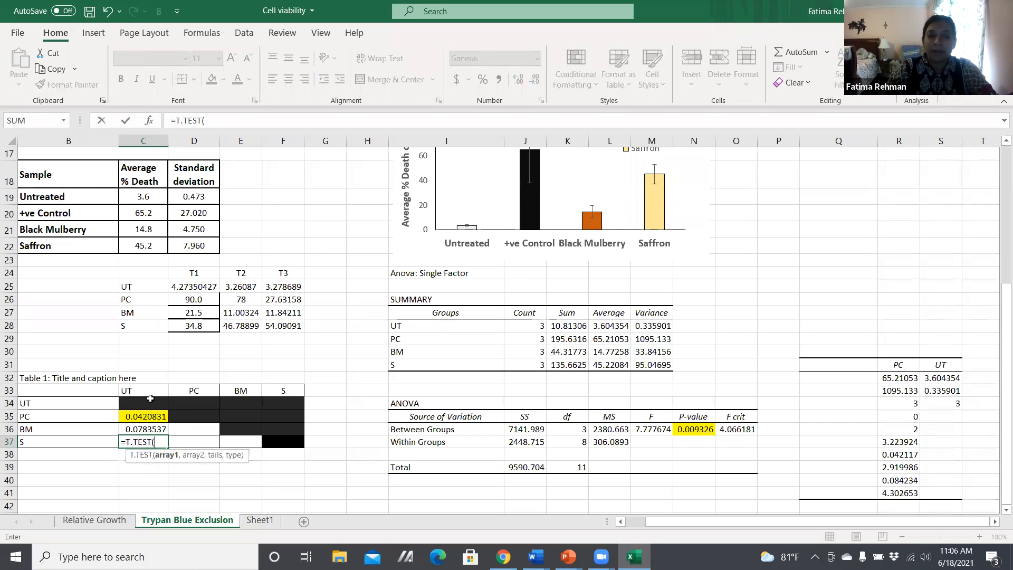
click(180, 326)
drag(179, 326, 287, 327)
text(,)
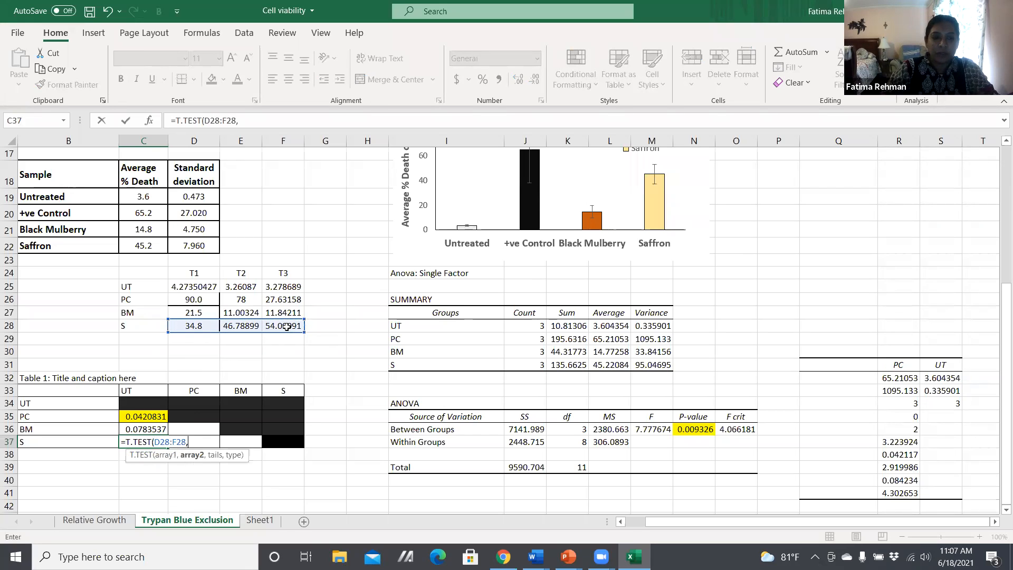
drag(181, 289, 276, 292)
text(,)
Complete the S versus UT t-test in C37 with 2 tails and type 3, and highlight its P-value with yellow fill.
text(25:F25,2)
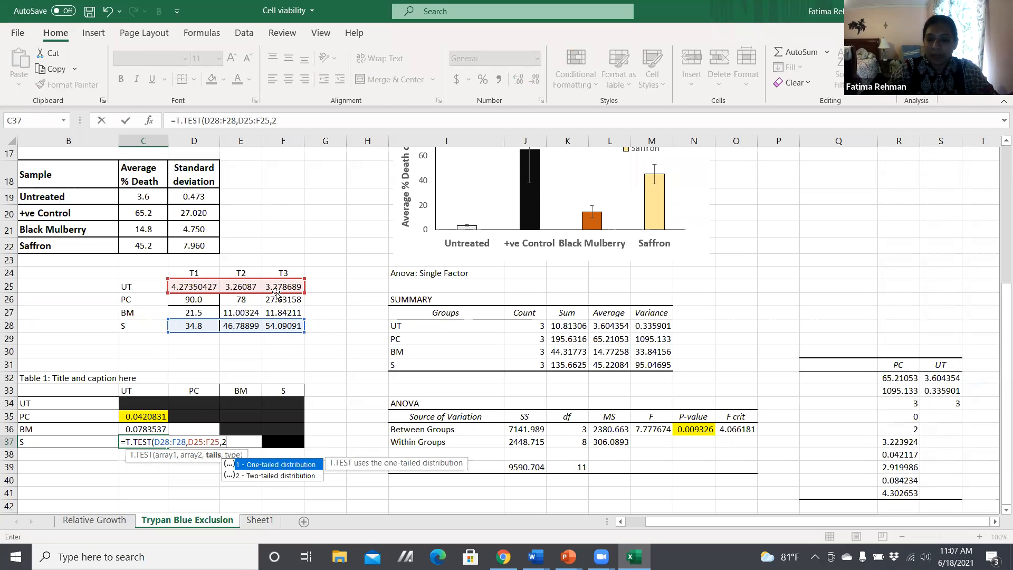
text(,)
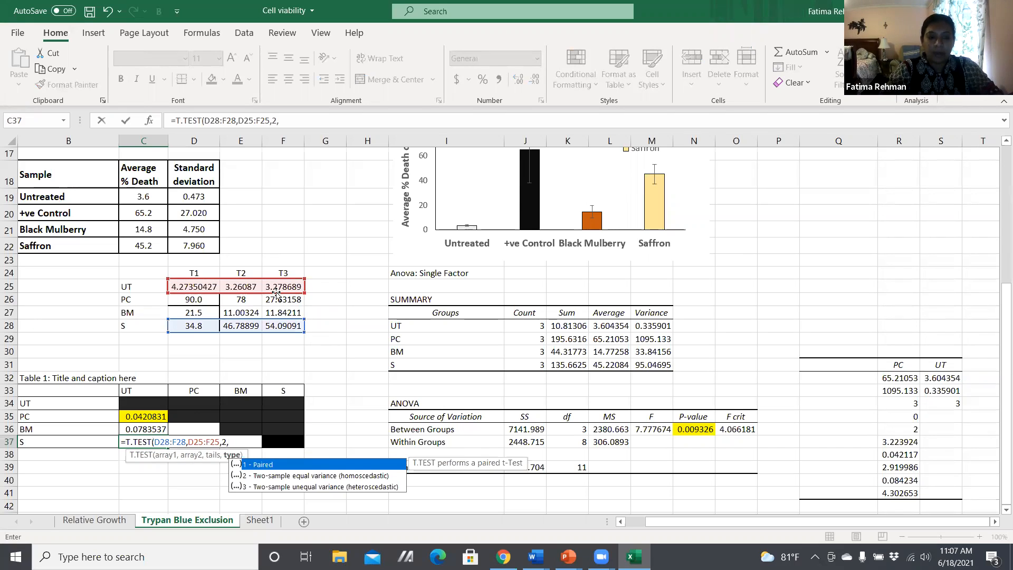
text(3)
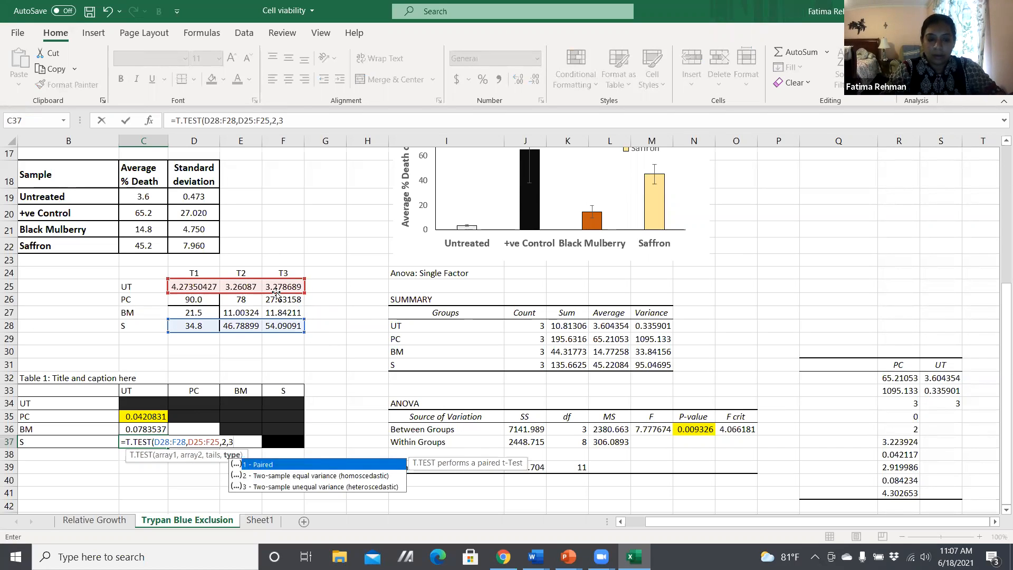
text())
key(Return)
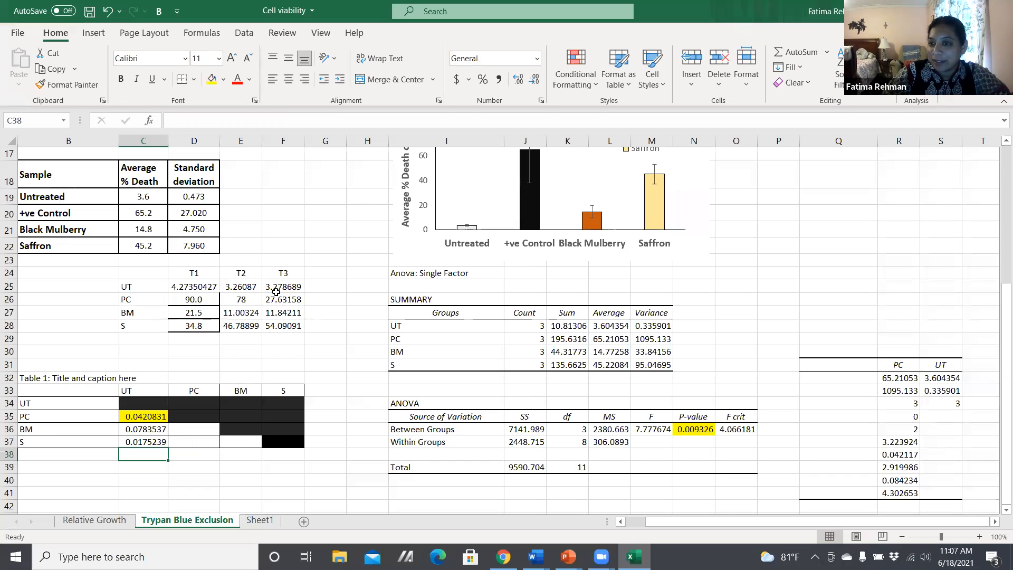
click(155, 440)
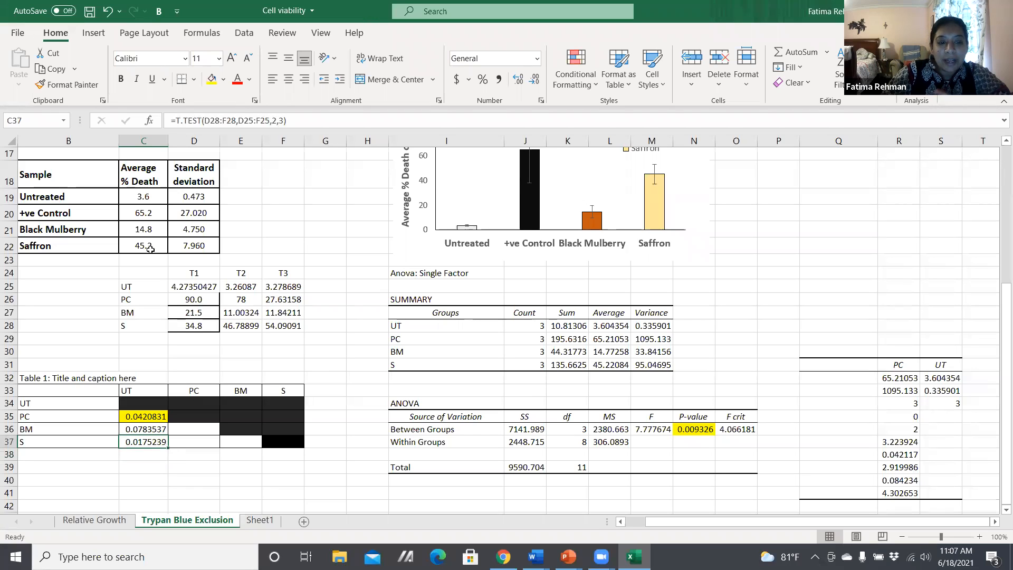
click(211, 82)
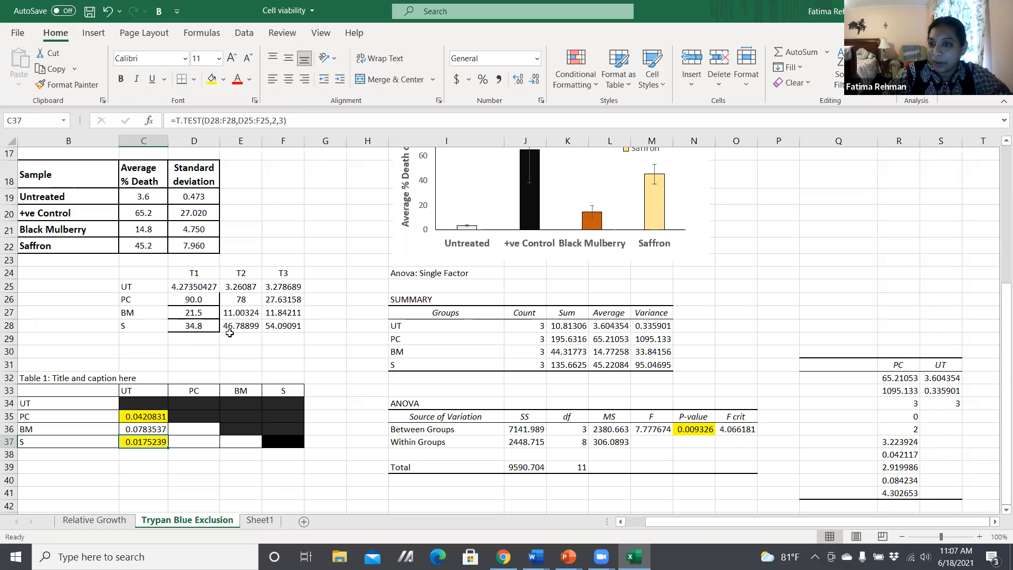
Change the PC versus UT t-test in C35 to a two-tailed distribution (2).
click(149, 417)
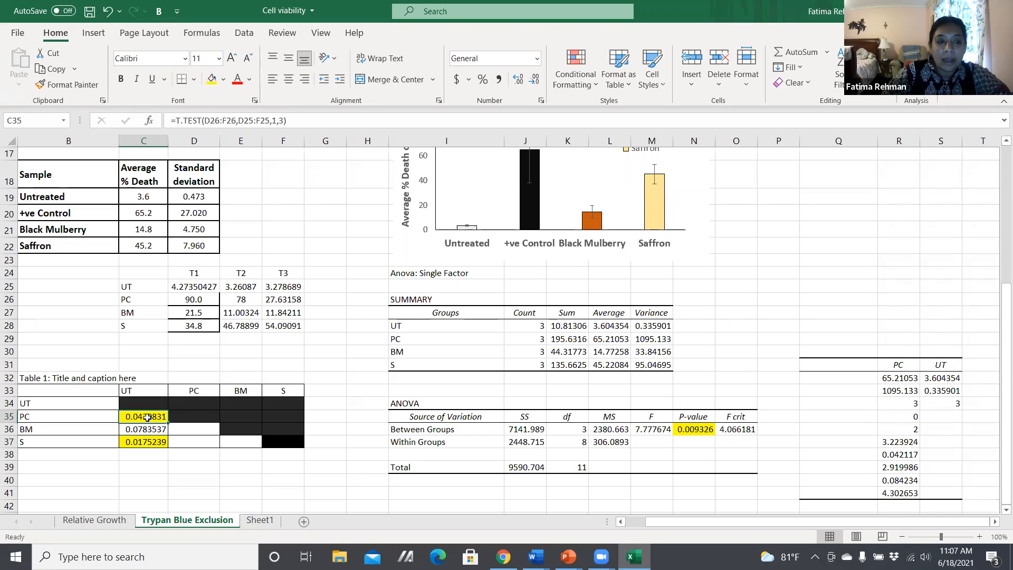
click(274, 121)
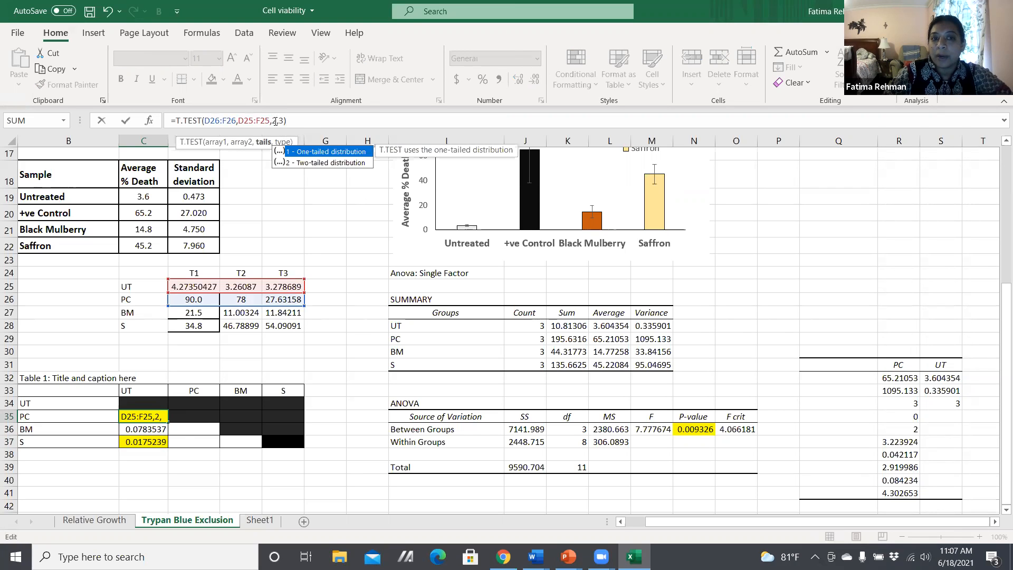
key(Return)
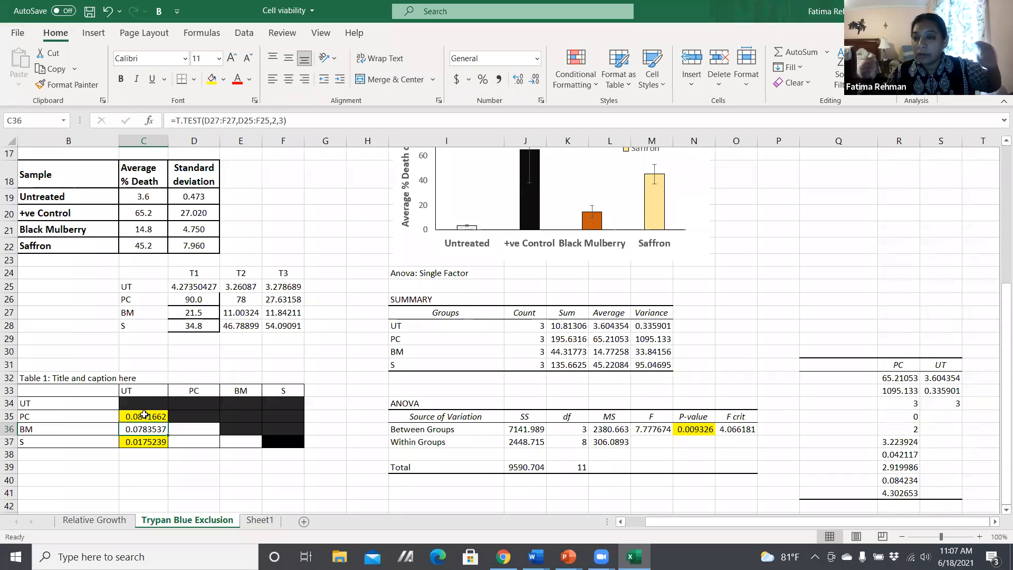
Set the PC T3 value in F26 to 72.6315789473684 to test its effect on the P-value.
click(273, 298)
click(179, 117)
key(BackSpace)
text(2)
key(Return)
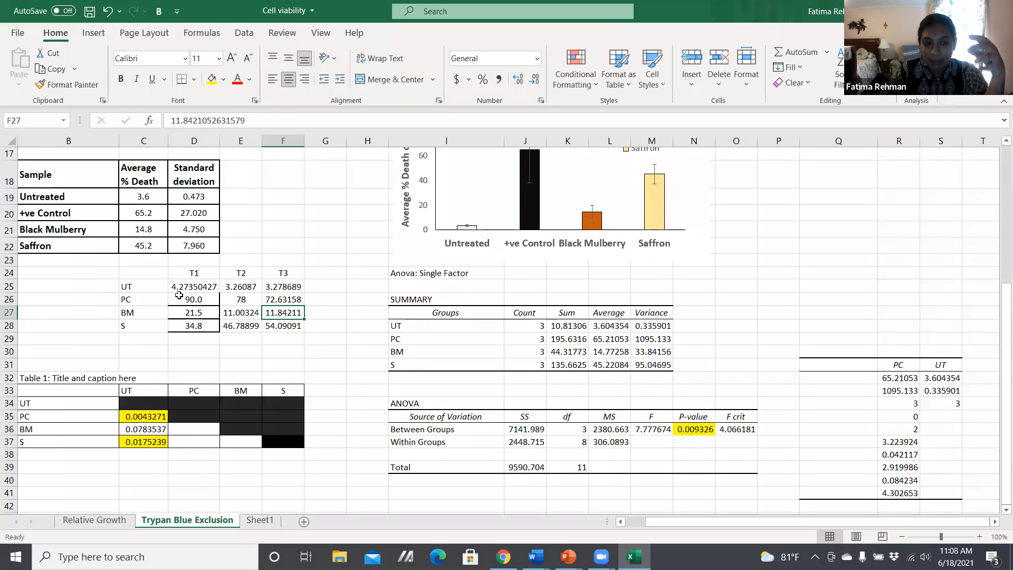
Restore the PC T3 value in F26 to 27.6315789473684.
click(264, 299)
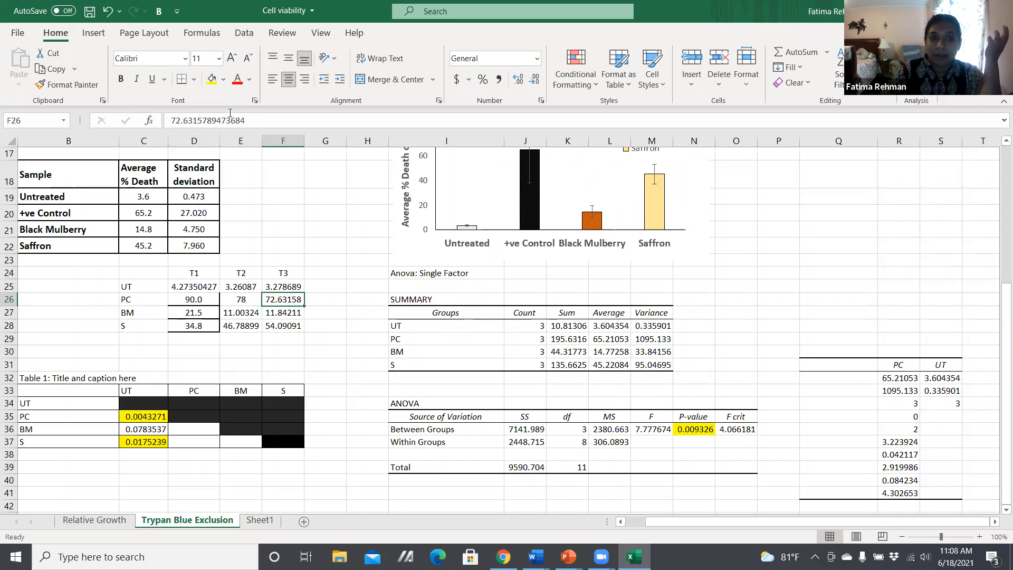
click(181, 120)
key(BackSpace)
key(BackSpace)
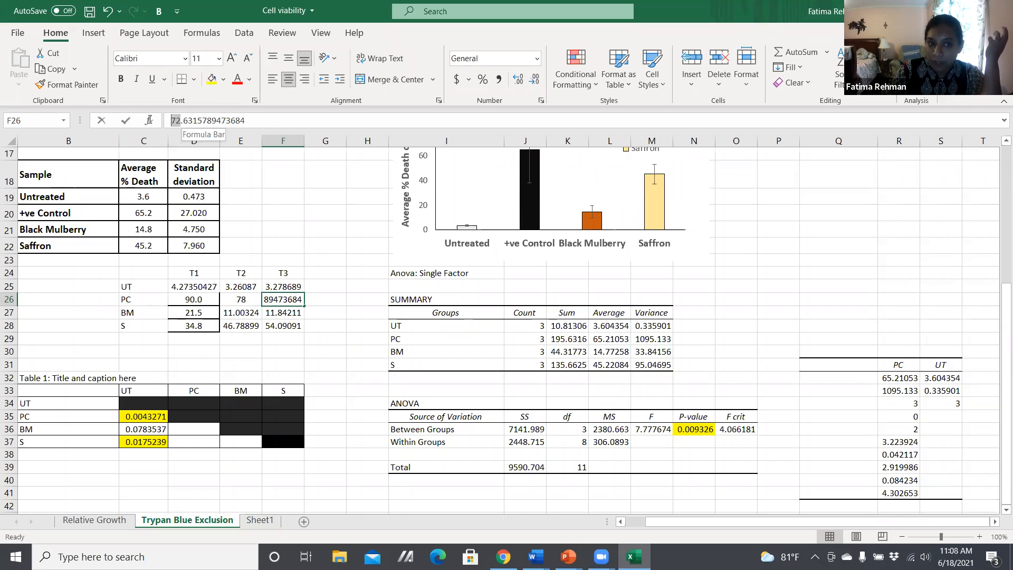
text(27)
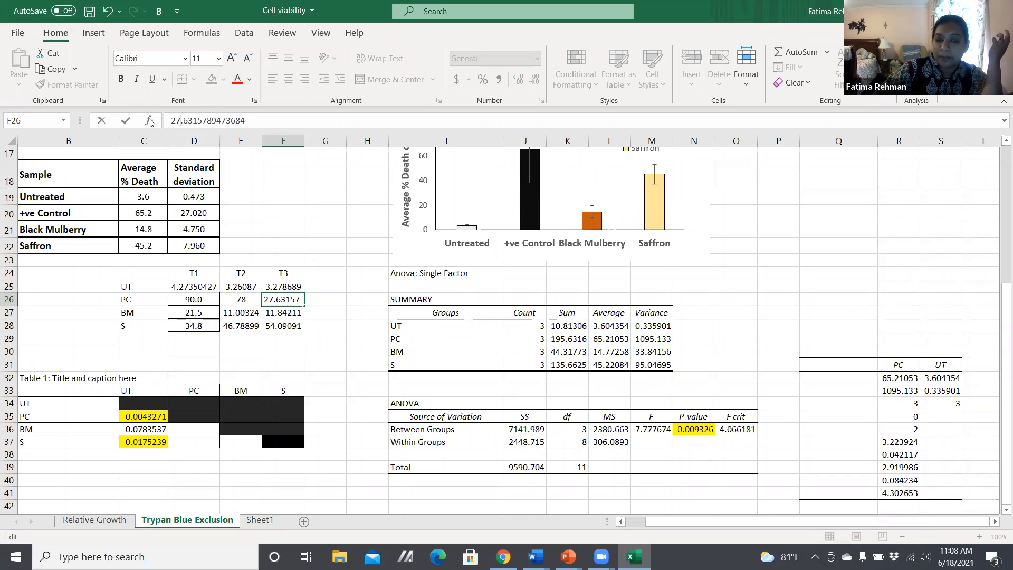
key(Return)
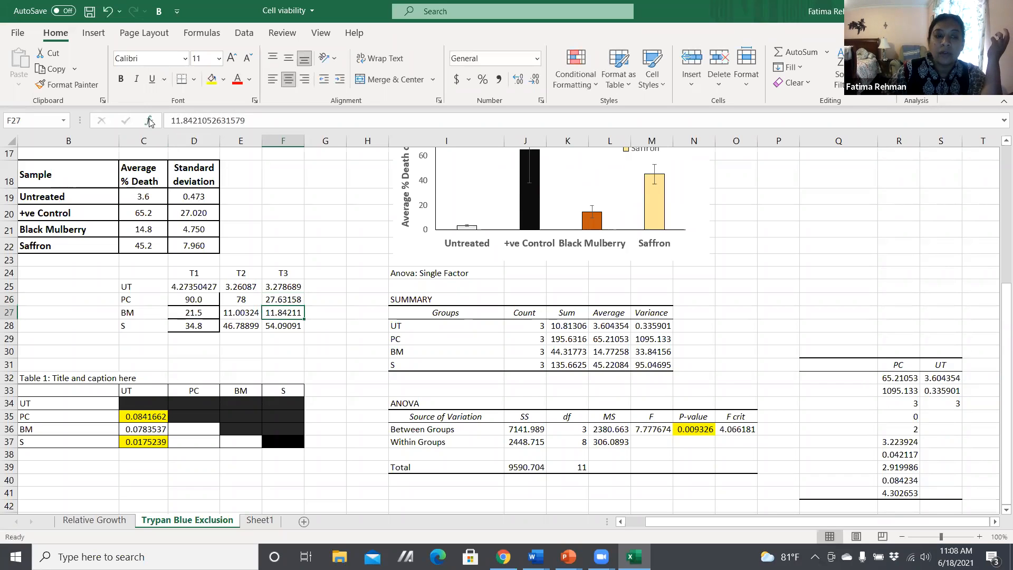
Set the tails argument of the PC versus UT t-test in C35 back to one-tailed (1).
click(153, 417)
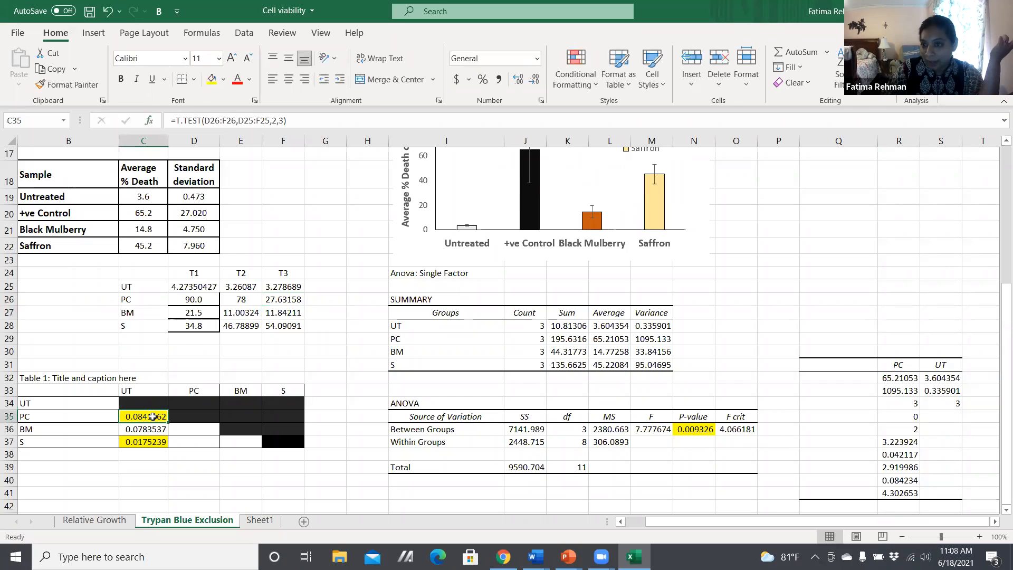
double_click(274, 120)
text(2)
click(273, 121)
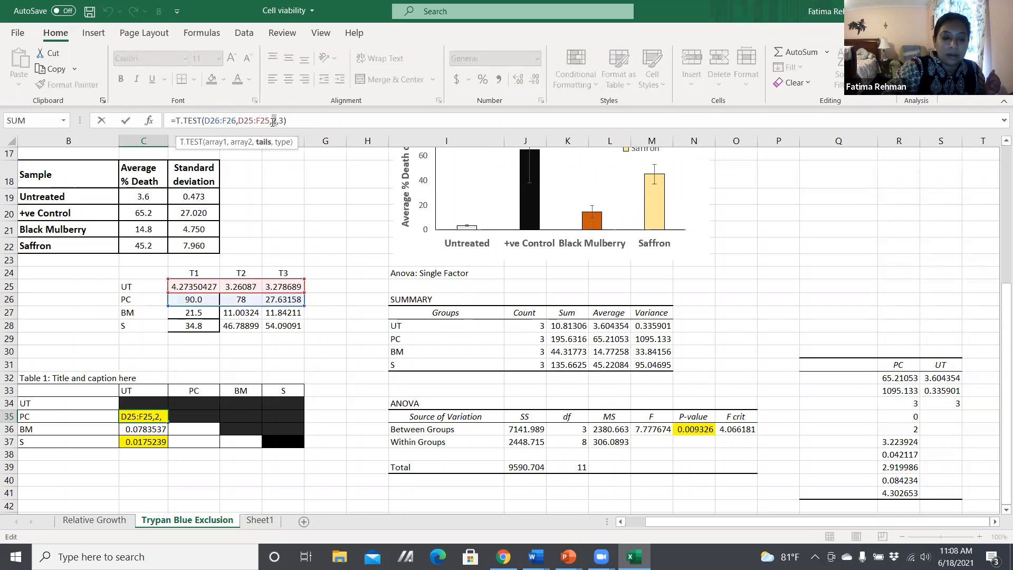
text(1)
key(Return)
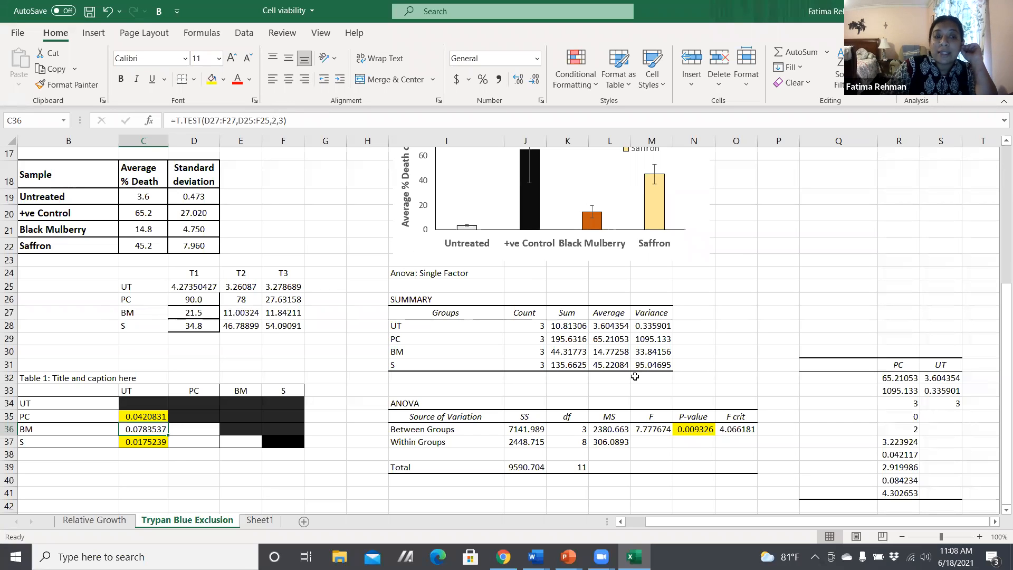
Switch to the Cell Viability Analysis-Summer 2021 document in Word and find the instruction to show statistics results in a table.
click(535, 557)
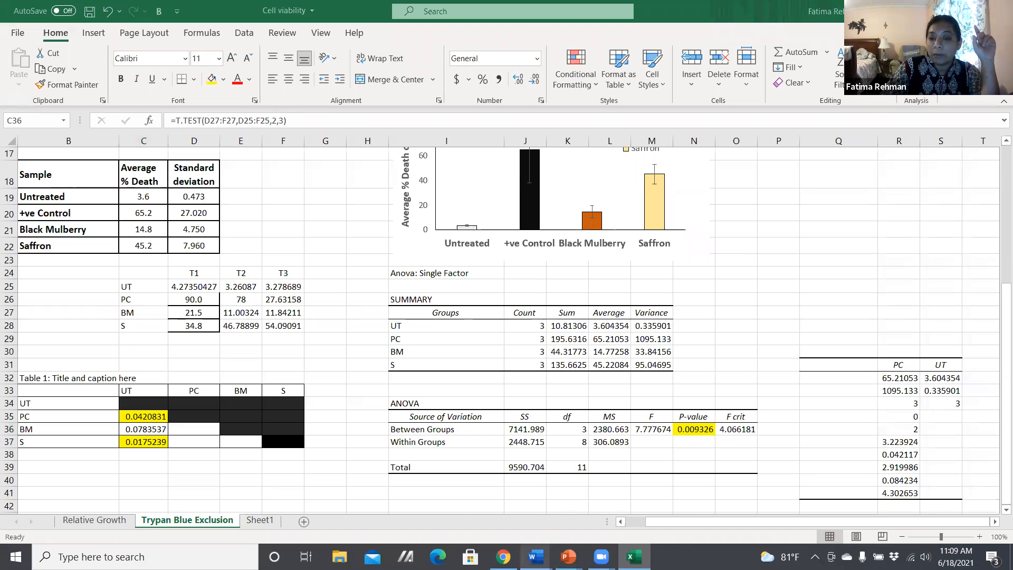
click(671, 505)
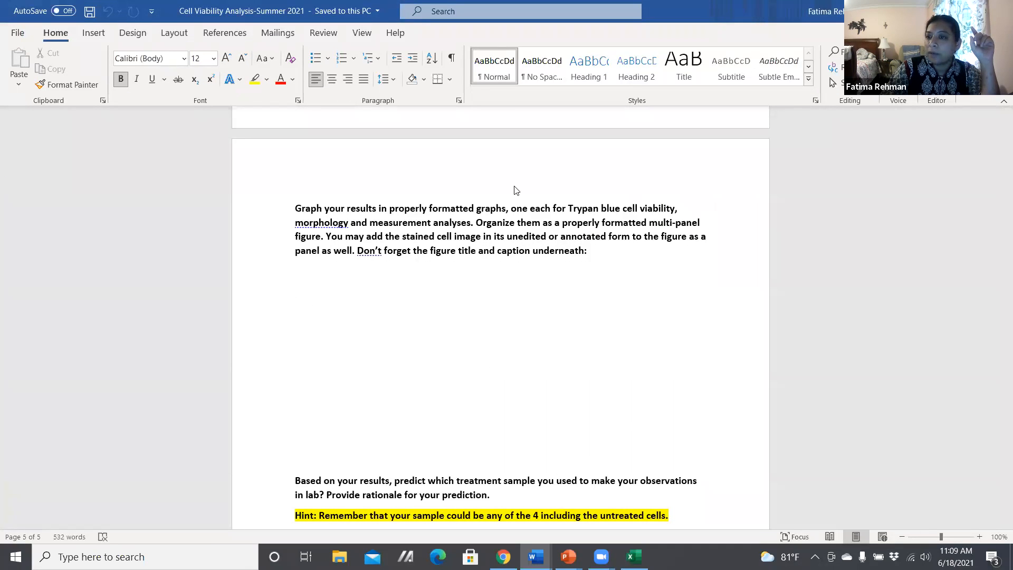
click(1006, 112)
scroll(999, 116, up, 8)
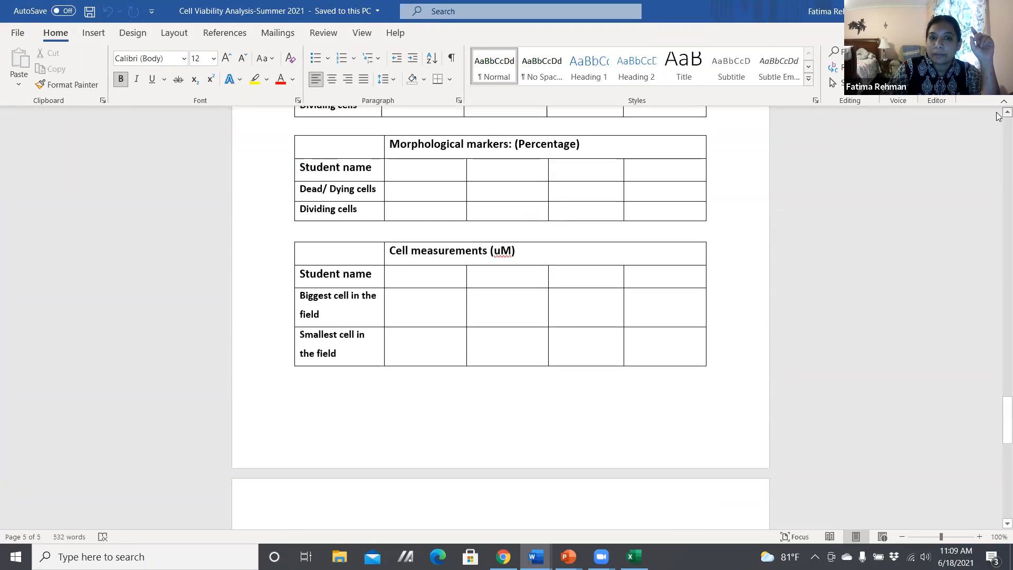
scroll(1000, 113, up, 1)
drag(999, 409, 998, 327)
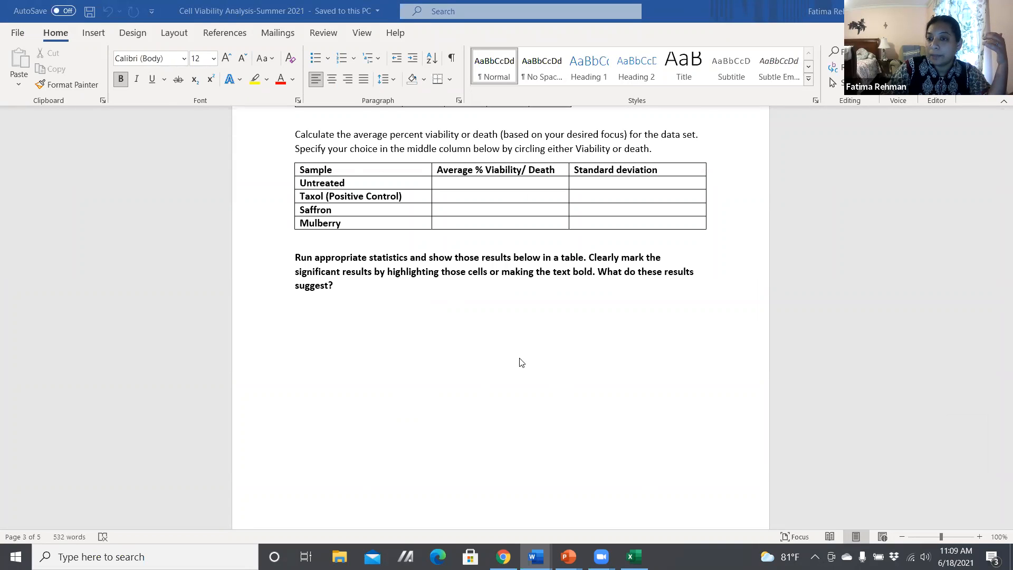
Return to the Excel workbook and copy the whole Anova: Single Factor output, I24:O39.
key(alt+Tab)
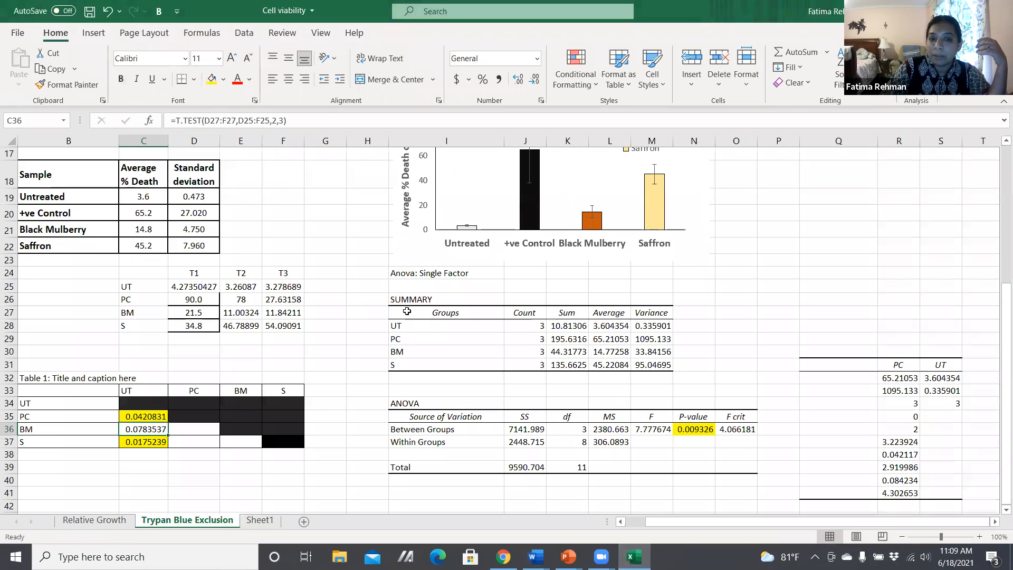
drag(404, 270, 721, 464)
key(ctrl+c)
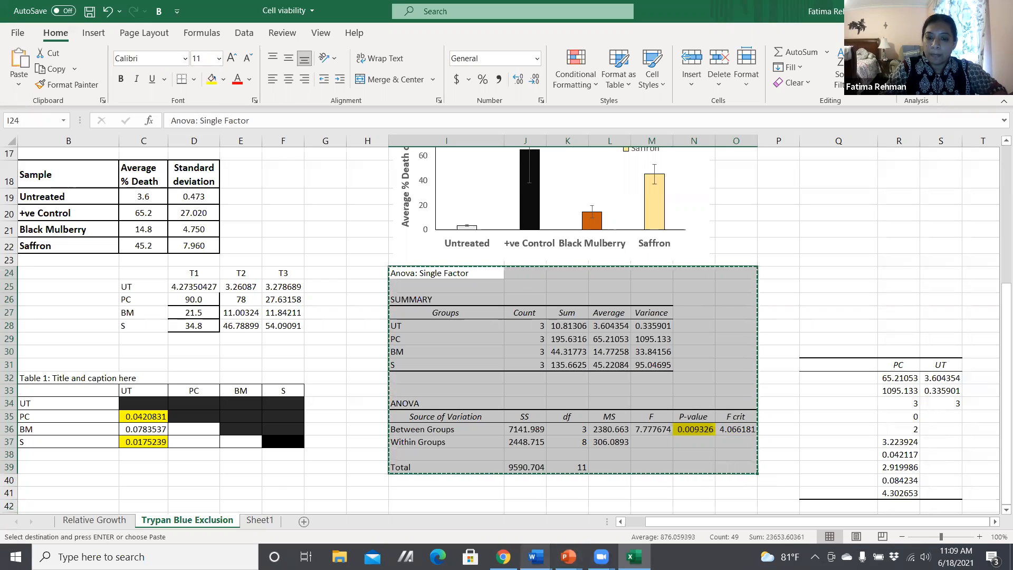
Paste the ANOVA output into the Cell Viability Analysis-Summer 2021 Word document below the statistics instruction, leaving an empty line above it.
click(535, 556)
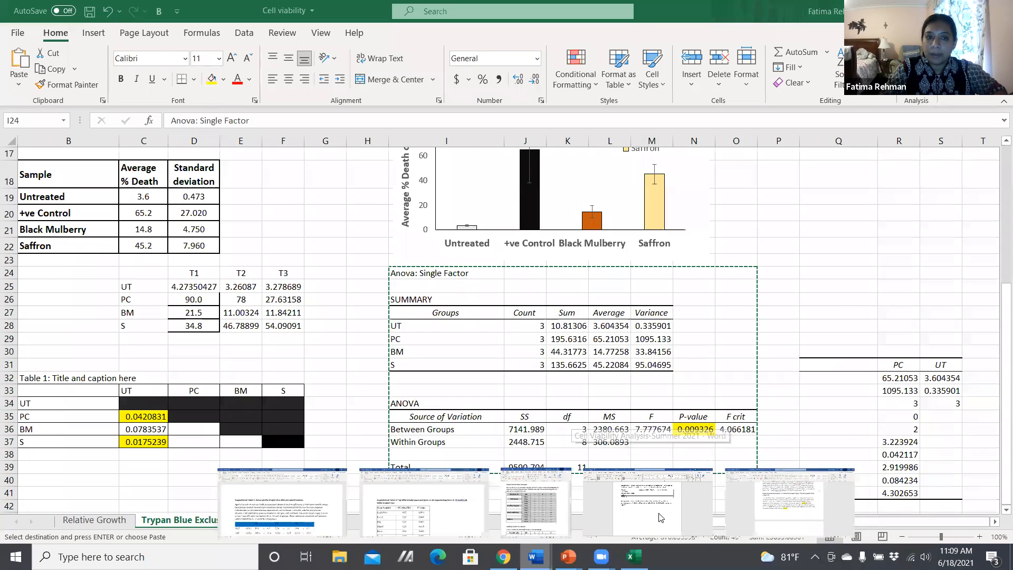
click(659, 517)
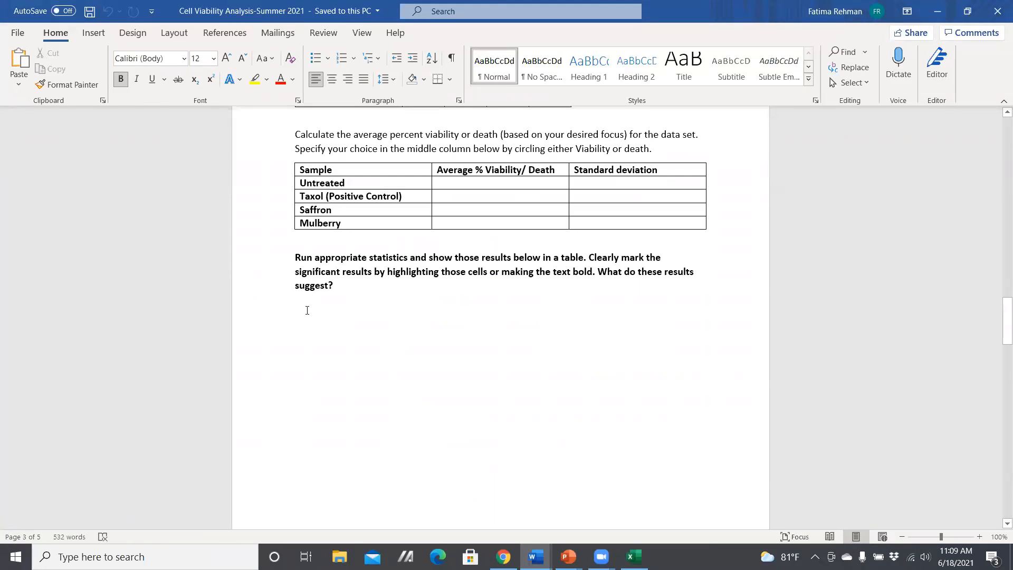
key(Return)
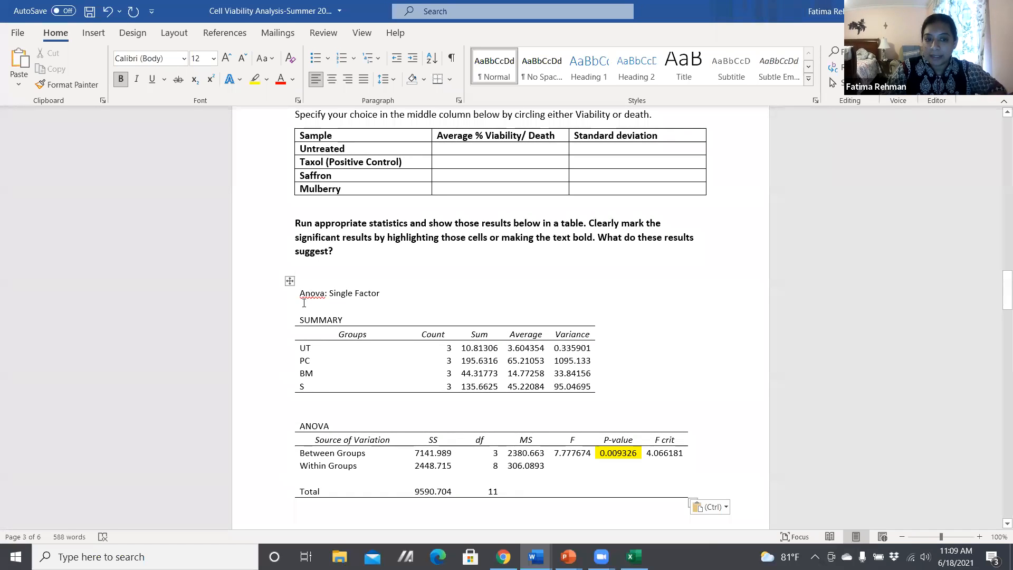
Enter the bold heading "Table 1: Title in bold....:" above the pasted ANOVA output.
text(Table)
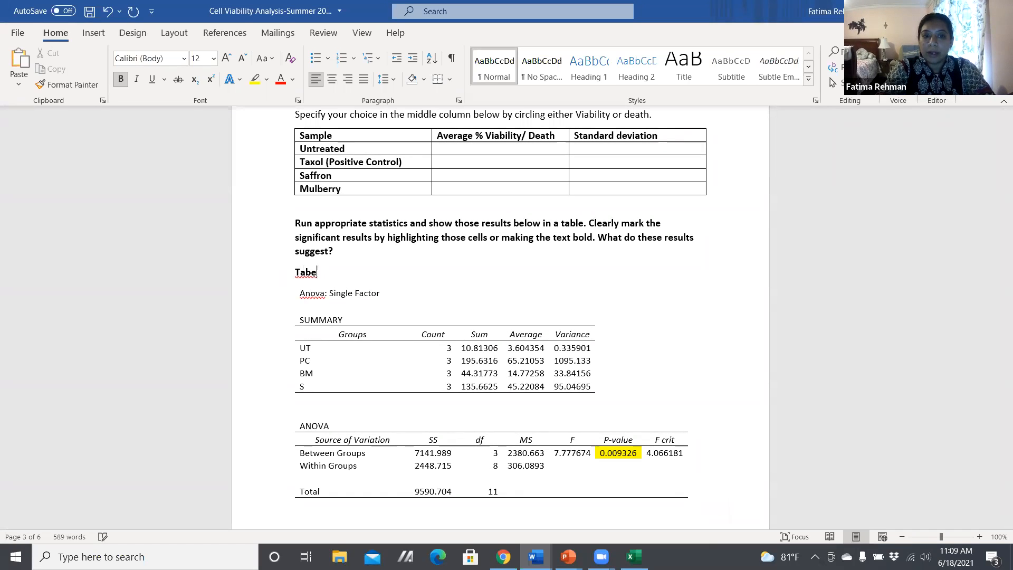
text( 1:)
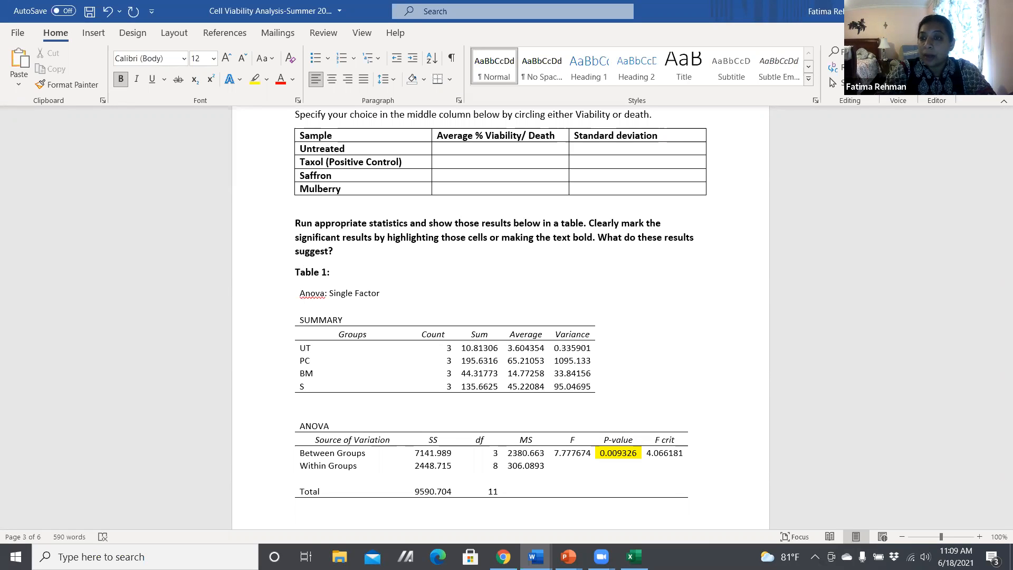
text(Table)
key(BackSpace)
key(BackSpace)
key(BackSpace)
key(BackSpace)
text(itle)
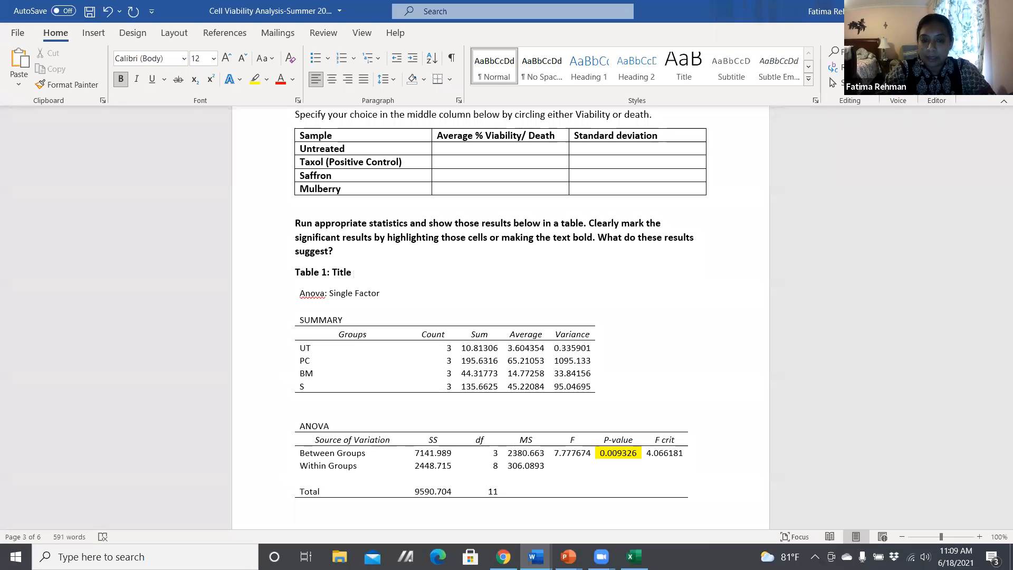
text(in bold....:)
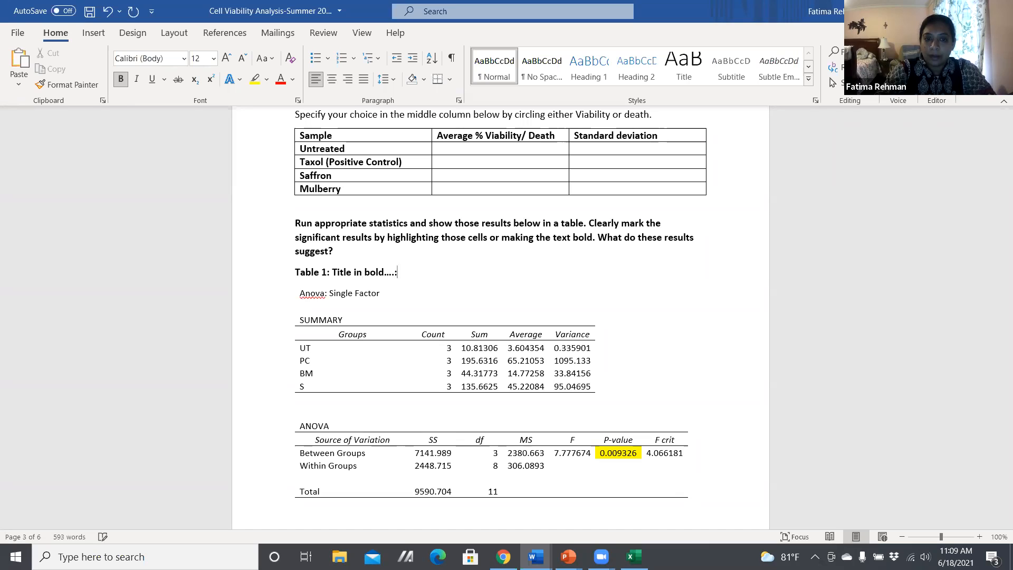
Add the non-bold caption "Caption detailing what is shown in normal text/ single space" after the Table 1 title.
click(121, 80)
text(Captio)
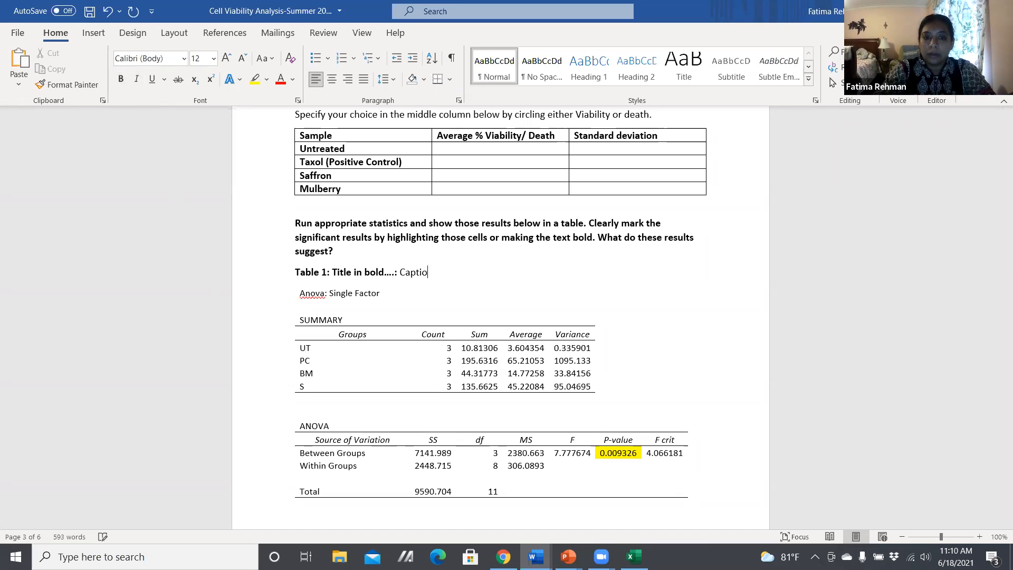
text(n detailing what is shown )
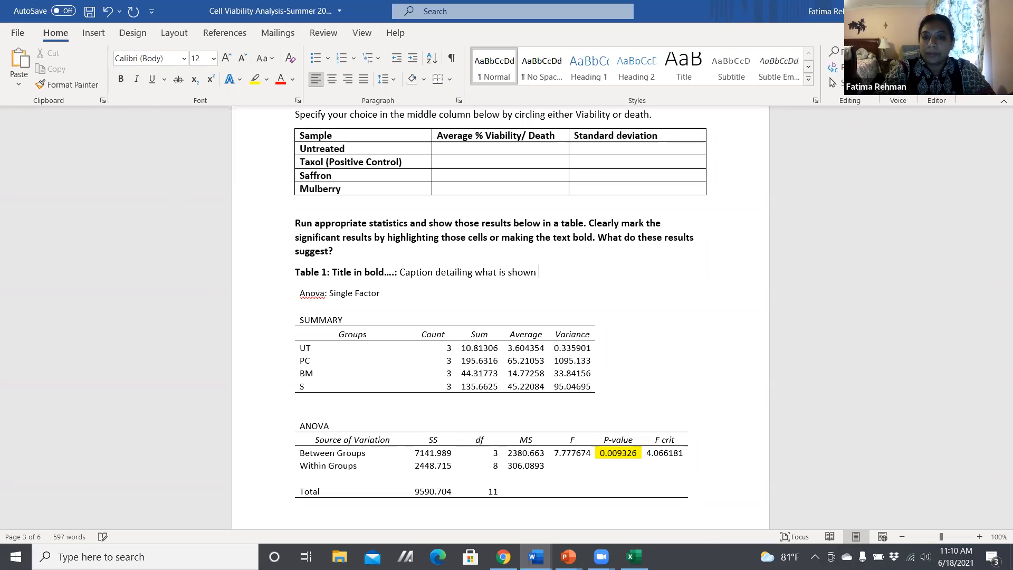
text(in normal text)
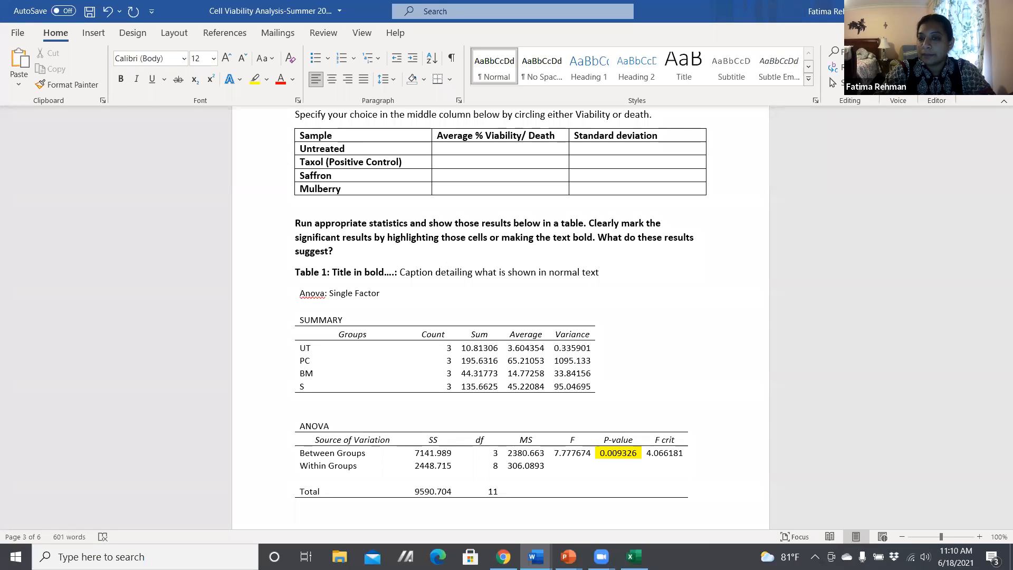
text(/ single space)
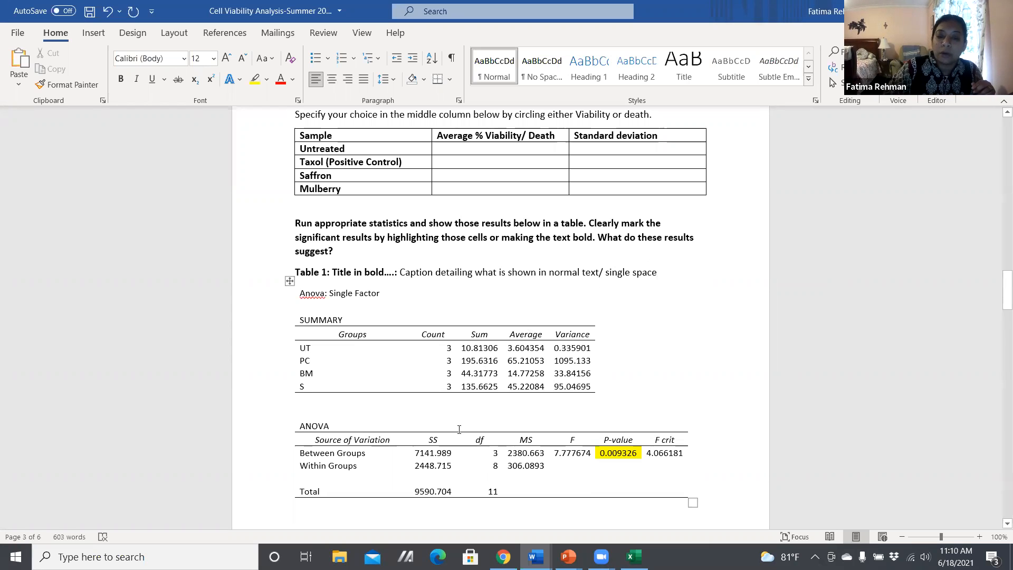
Start a new bold line below the ANOVA output, then copy the pairwise P-value table B33:F37 from the Excel workbook.
key(ctrl+b)
key(Return)
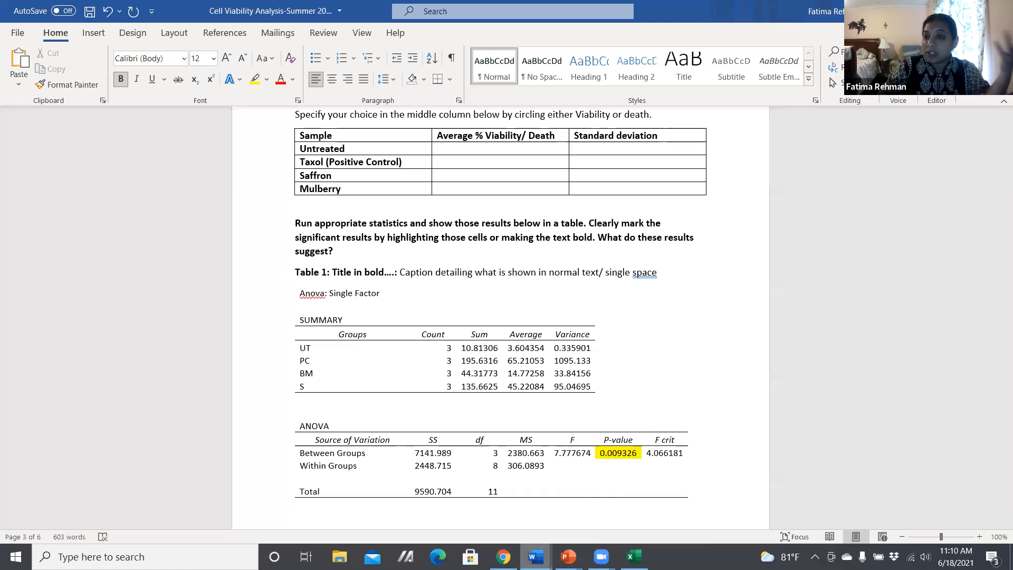
mouse_move(535, 557)
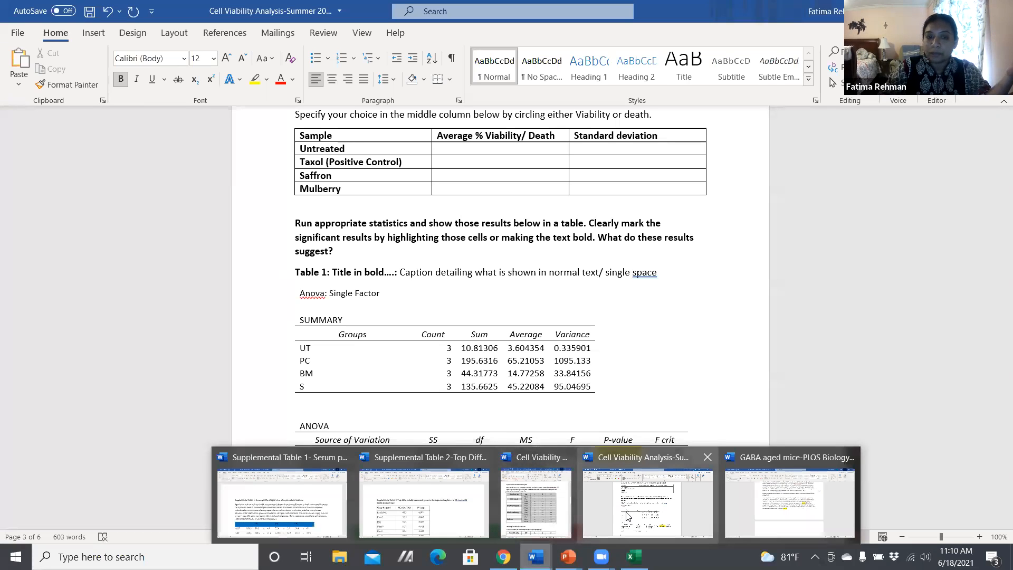
click(634, 556)
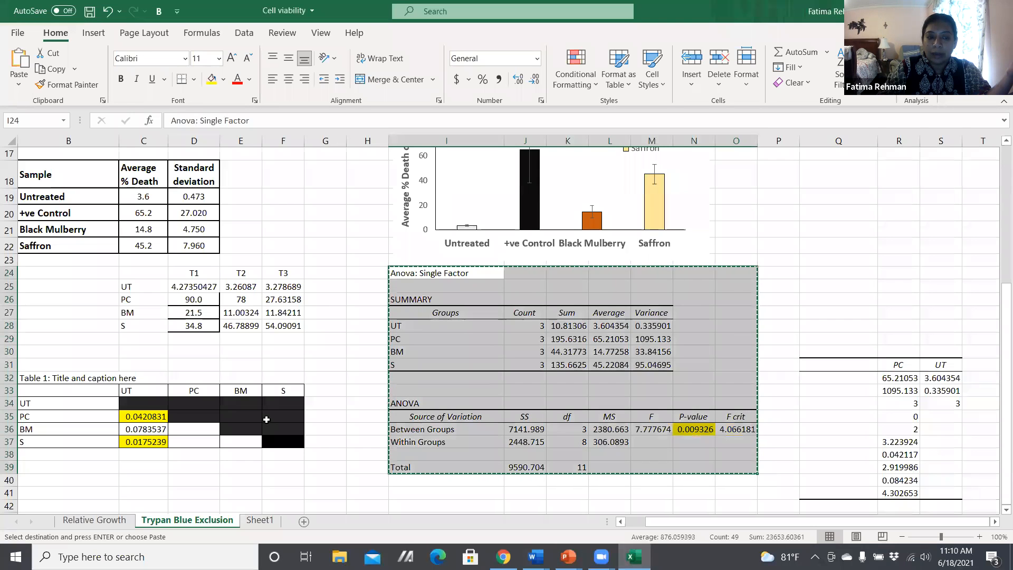
drag(292, 439, 148, 411)
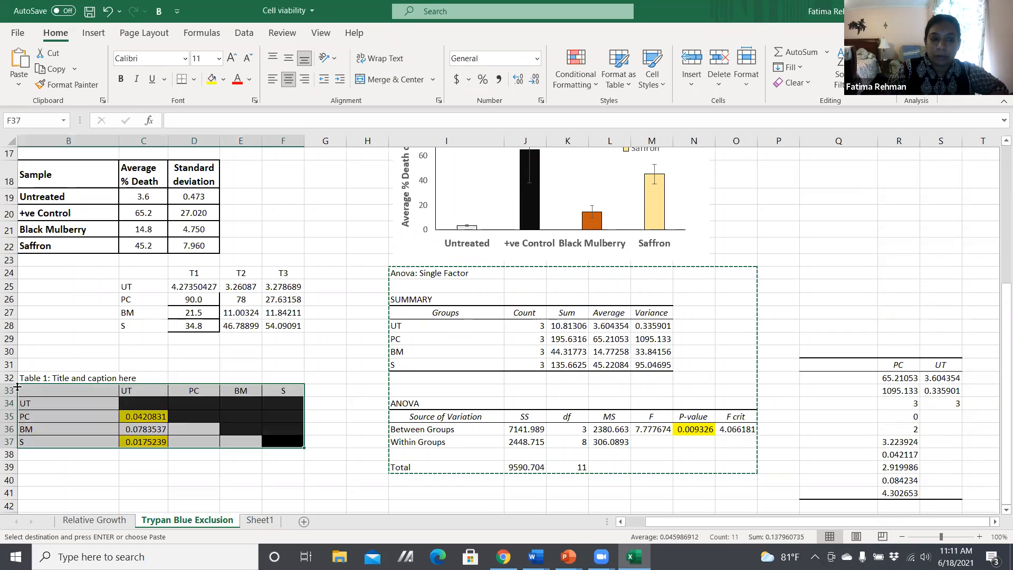
key(ctrl+c)
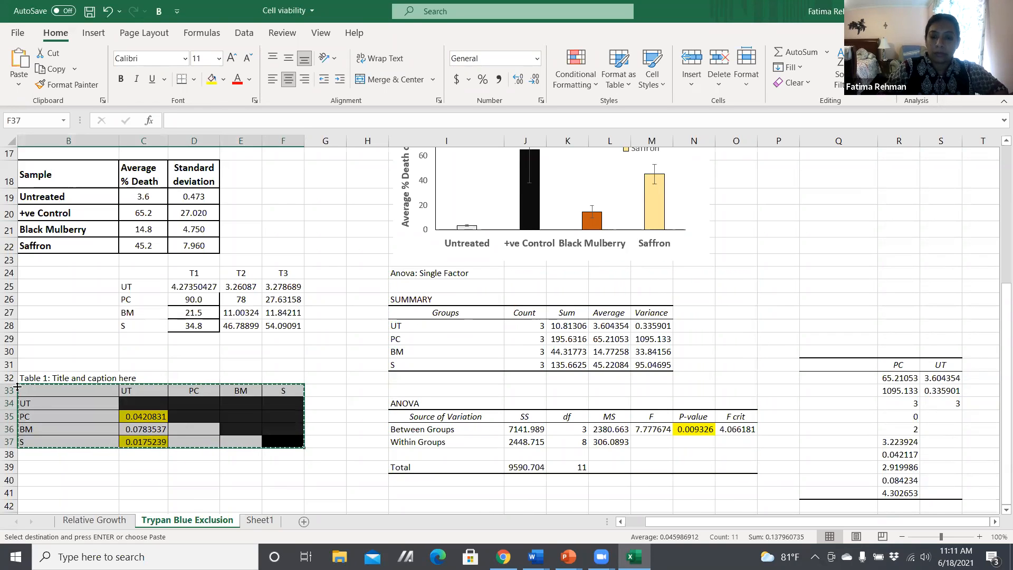
Paste the P-value table into the Cell Viability Analysis-Summer 2021 Word document below the ANOVA output and insert blank lines above it.
mouse_move(535, 556)
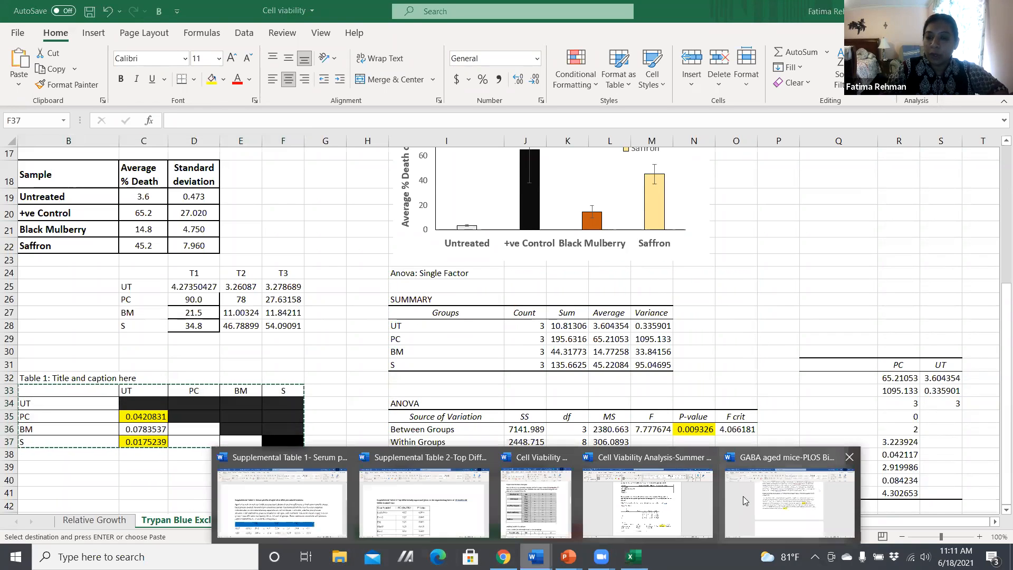
click(648, 501)
key(ctrl+v)
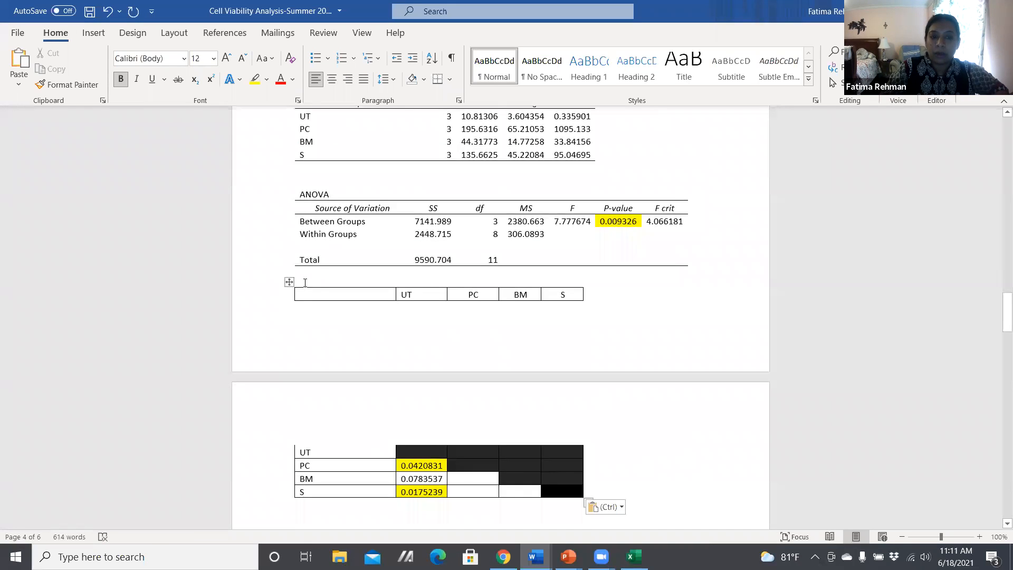
click(302, 281)
key(Return)
key(Return)
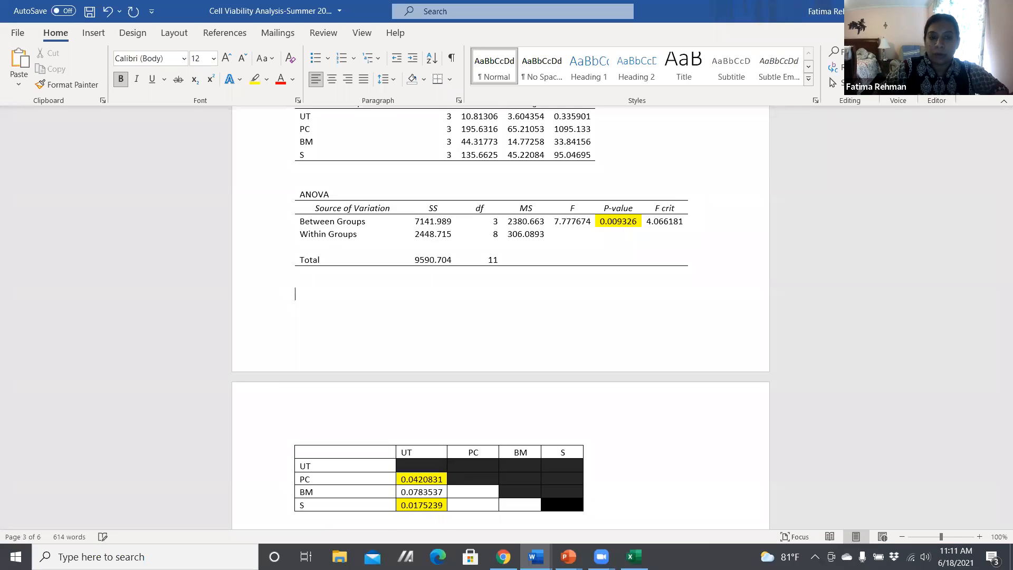
Enter the bold heading "Table 2: Title ....:" above the P-value table, followed by "Caption...." in normal text.
text(Tab)
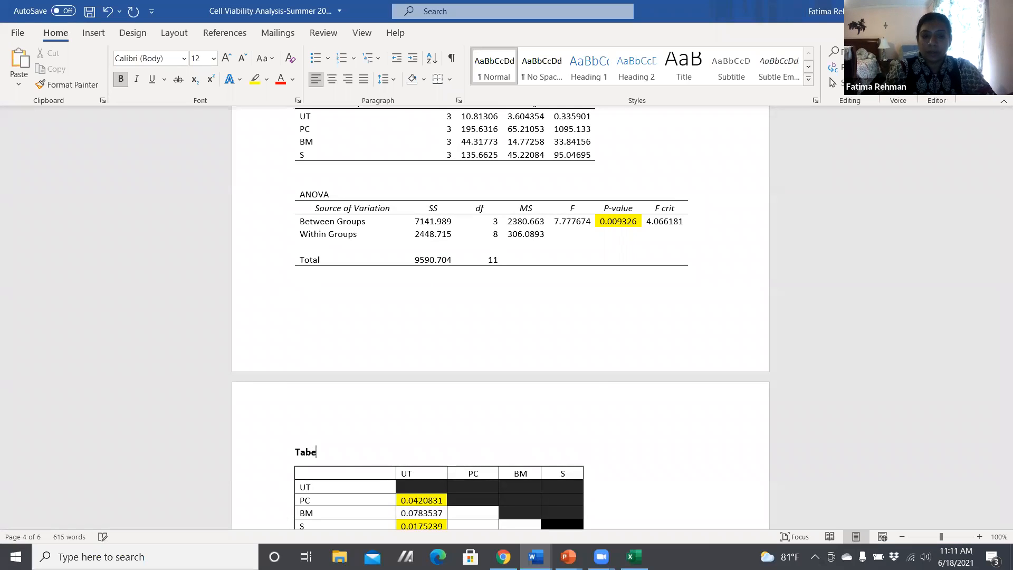
text(le 2)
text(: Title )
text(....:)
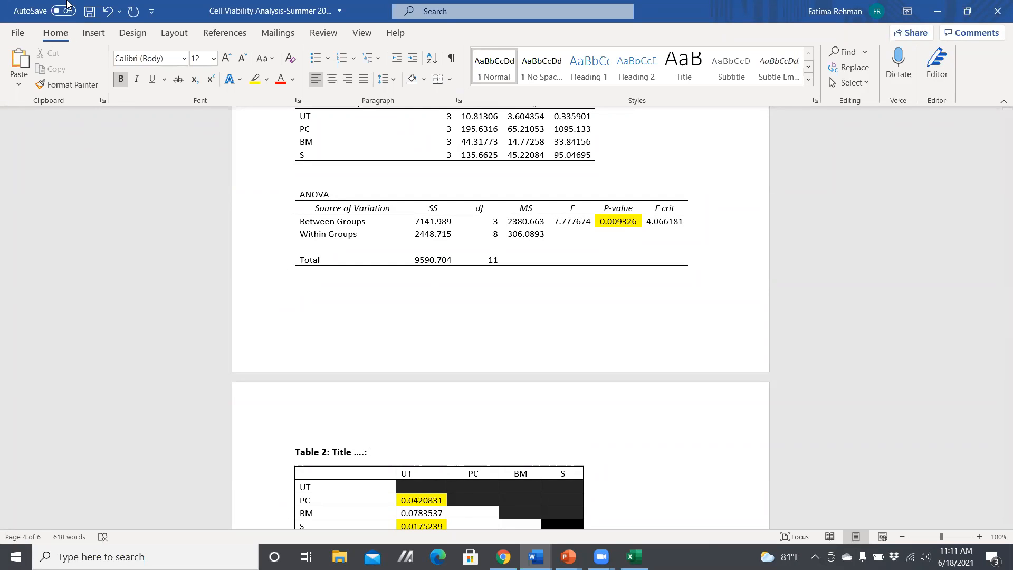
click(119, 79)
text(Caption....)
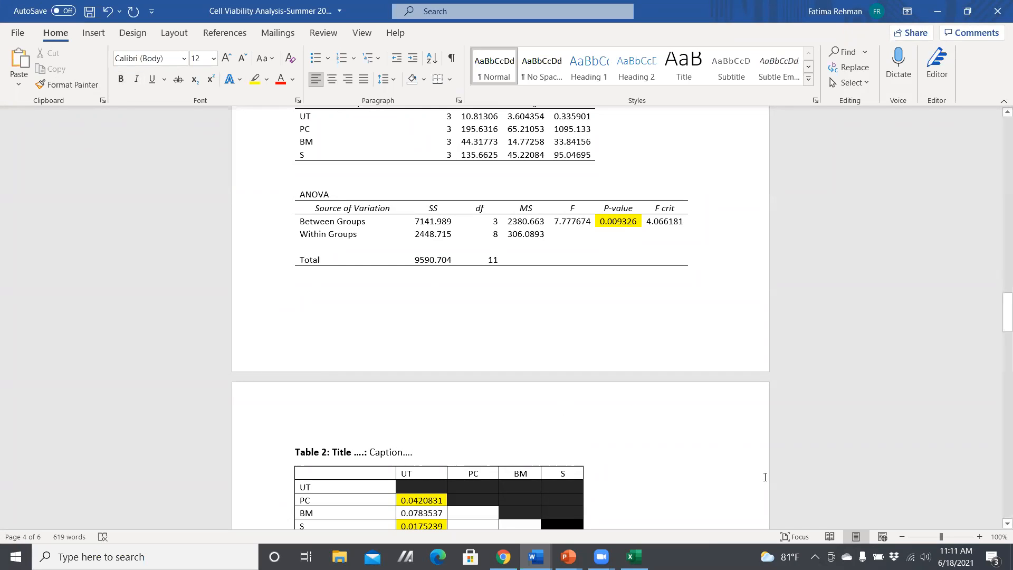